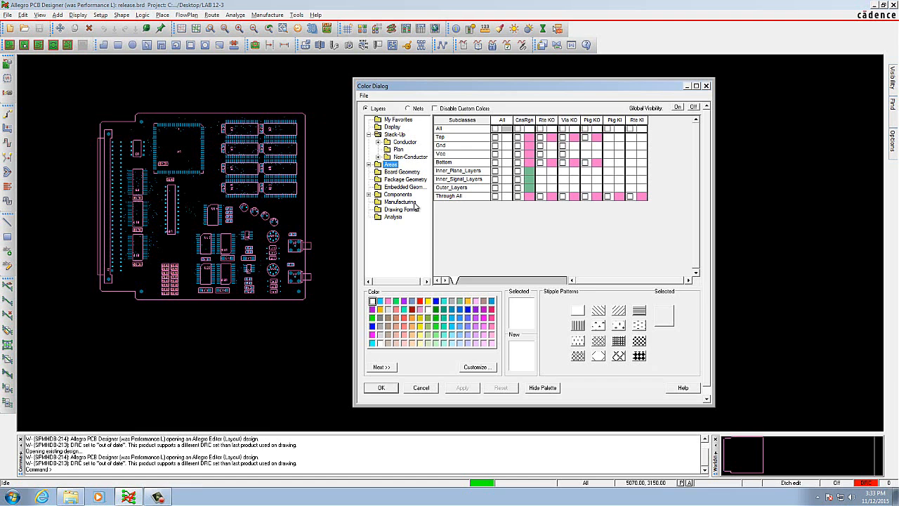
Step: Make the Autosilk_Top manufacturing subclass visible and assign it white as its display color
click(401, 202)
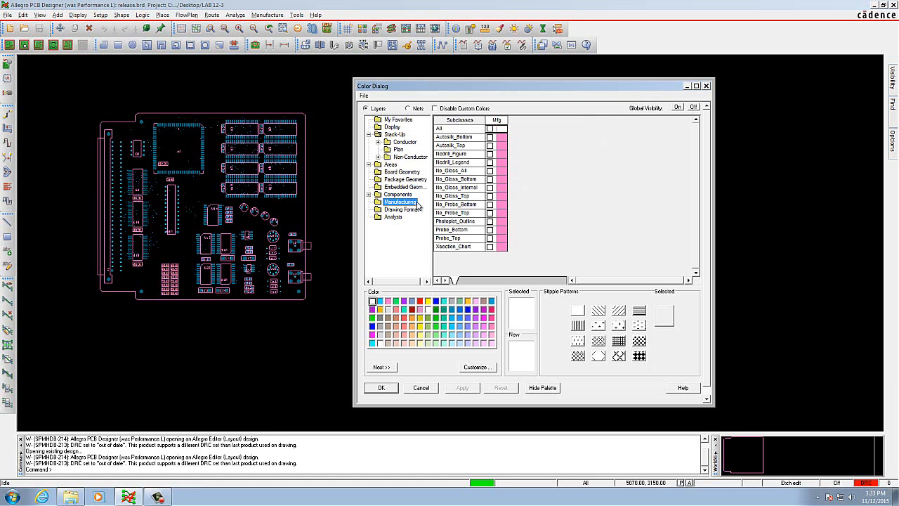
click(490, 145)
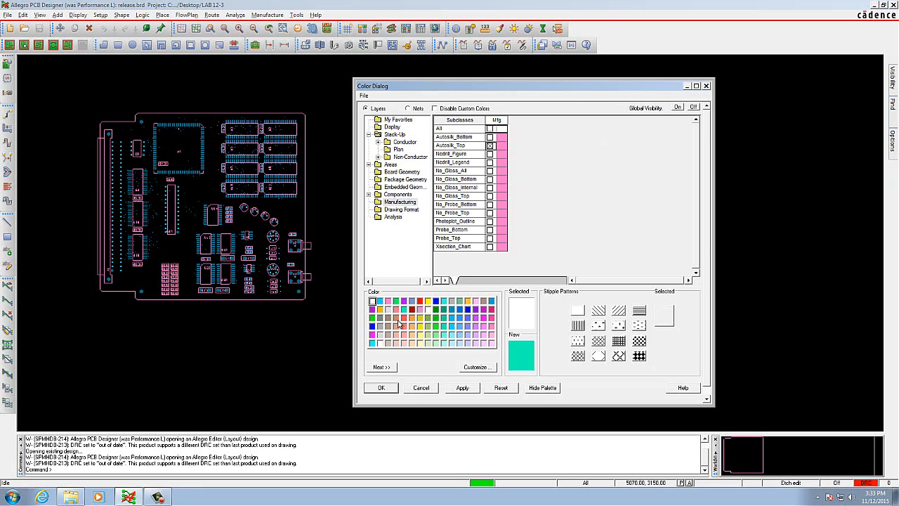
click(380, 343)
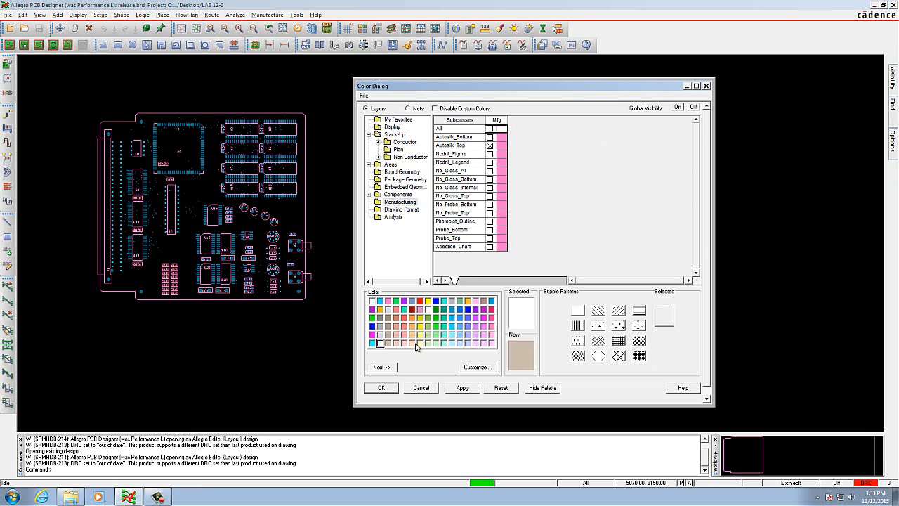
click(503, 147)
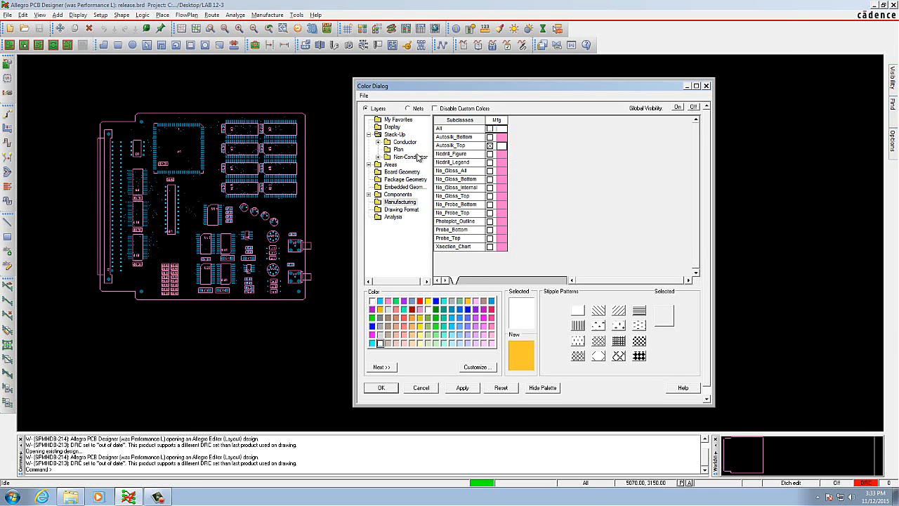
Step: Hide the pins of the Bottom conductor layer
click(394, 136)
click(405, 143)
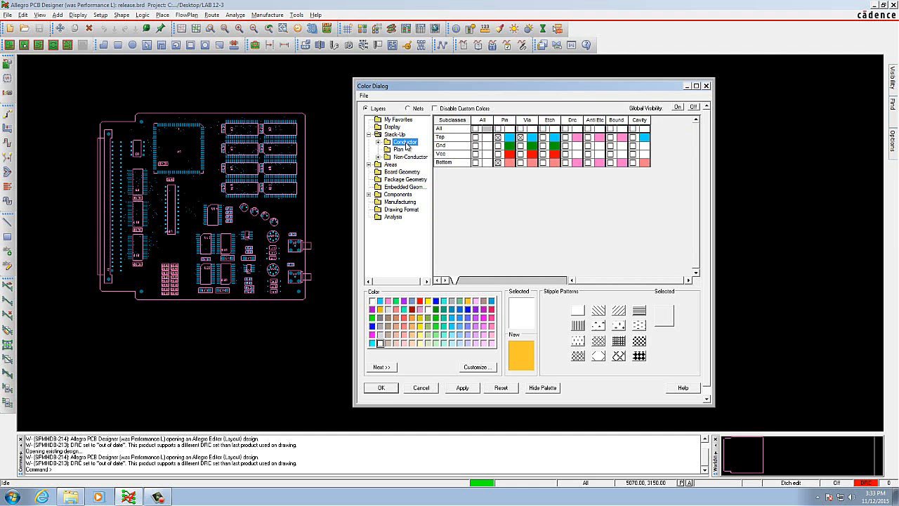
click(498, 162)
Step: Hide the Assembly_Bottom and Assembly_Top subclasses of the package geometry
click(399, 180)
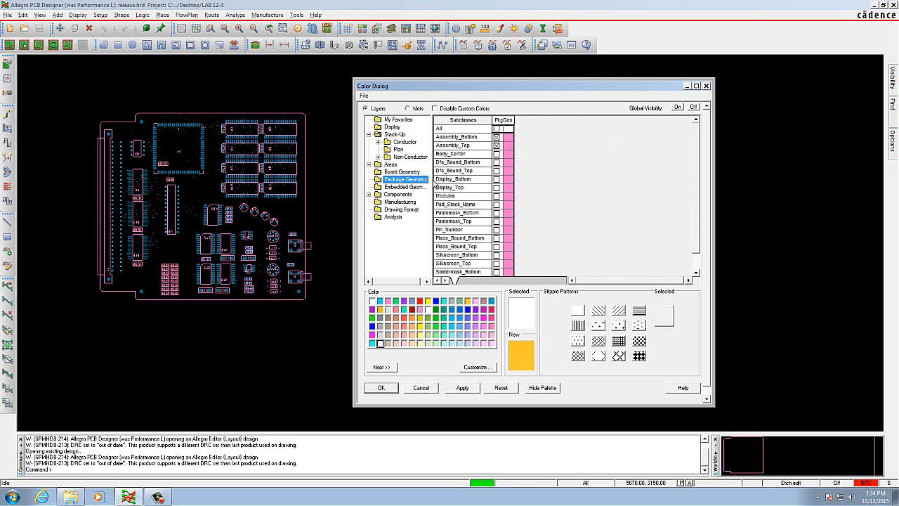
click(497, 137)
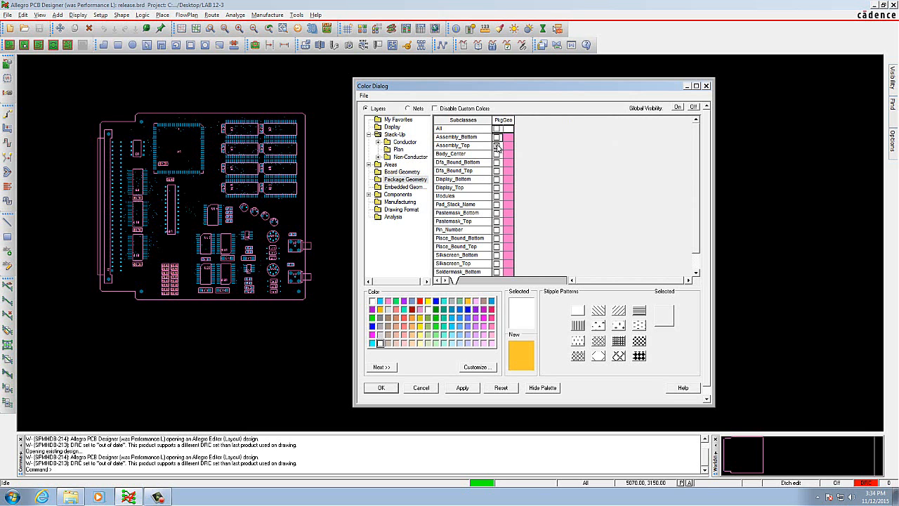
click(497, 146)
Step: Hide the Assembly_Bottom and Assembly_Top reference designators, then apply the layer visibility settings and close the dialog
click(368, 194)
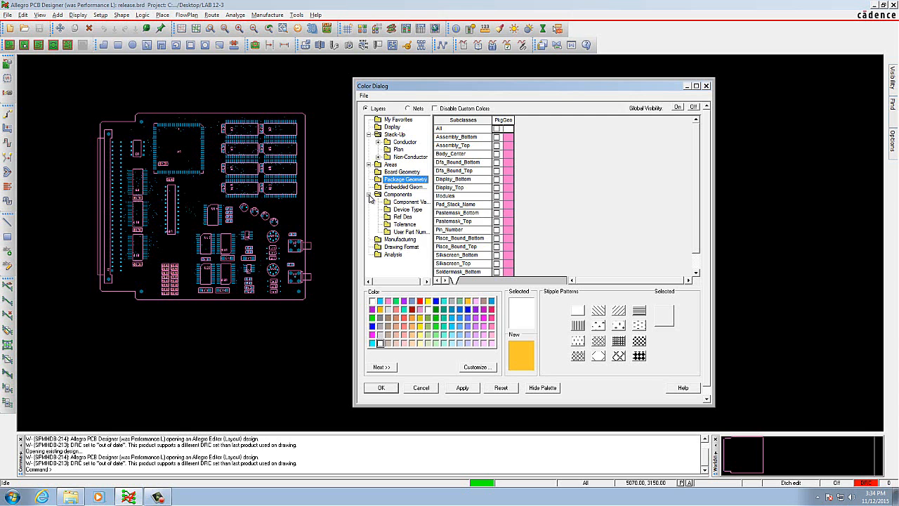
click(402, 217)
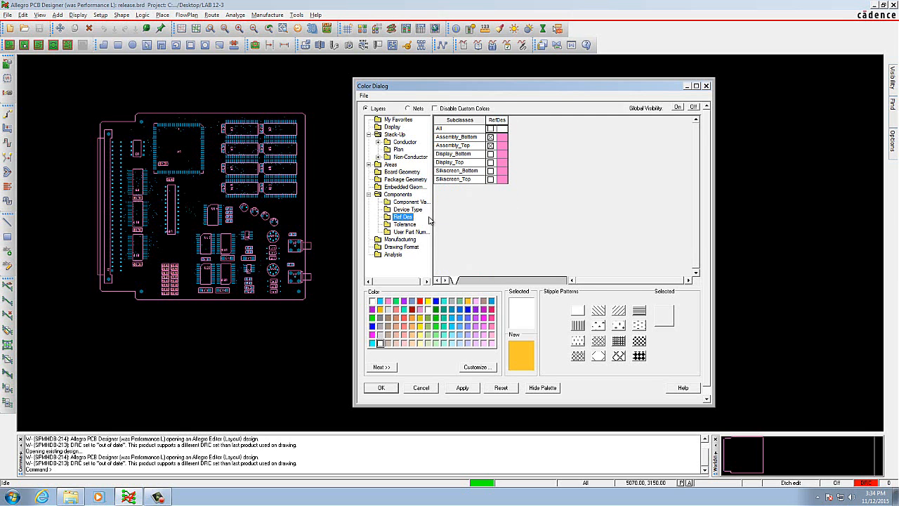
click(490, 137)
click(490, 136)
click(490, 146)
click(475, 307)
click(464, 388)
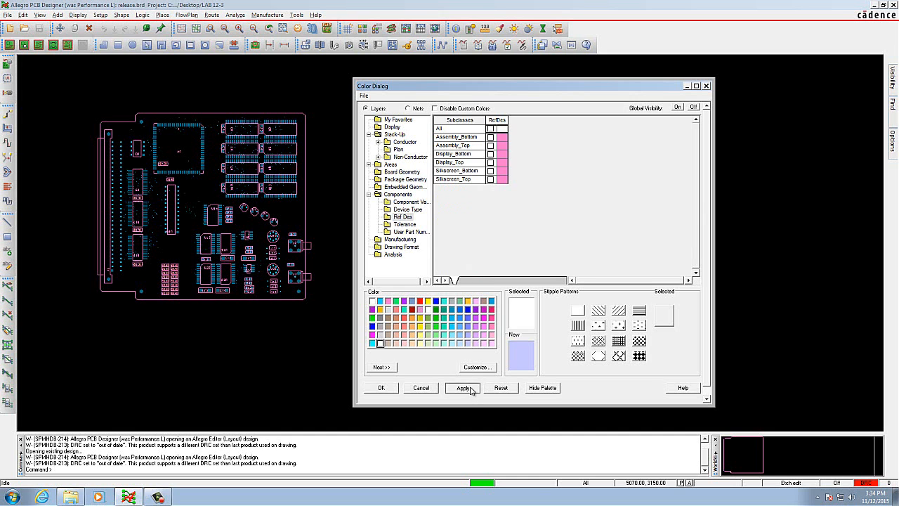
click(381, 388)
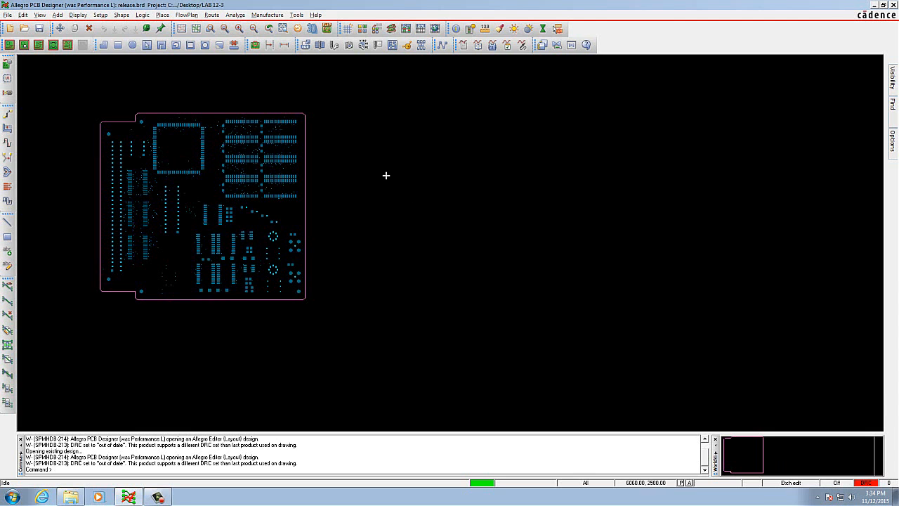
Step: Open the Auto Silkscreen settings and change the subclass options for board geometry, component value, device type, tolerance and user part number
click(268, 15)
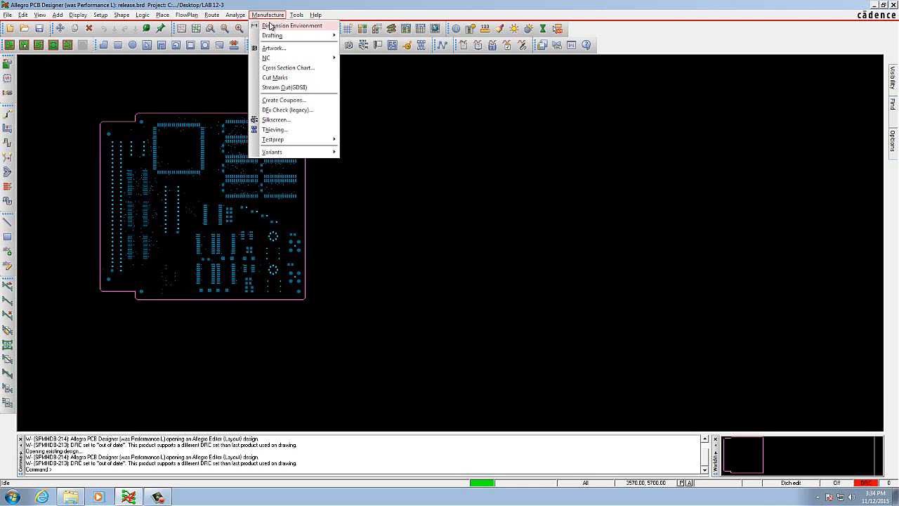
click(304, 123)
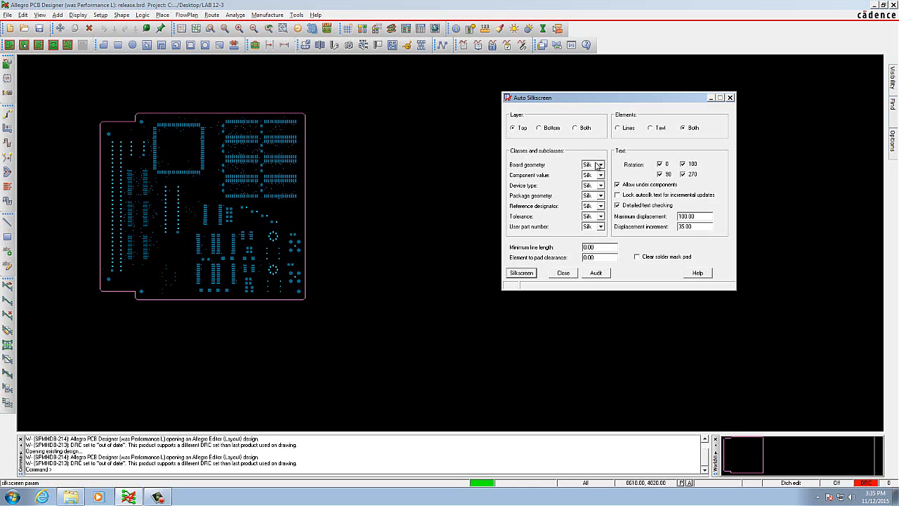
click(598, 166)
click(592, 186)
click(601, 175)
click(594, 197)
click(600, 185)
click(590, 206)
click(599, 216)
click(589, 238)
click(599, 226)
click(587, 247)
Step: Lock autosilk text for incremental updates, disallow text under components, and generate the top silkscreen
click(585, 248)
click(618, 195)
click(620, 185)
click(531, 274)
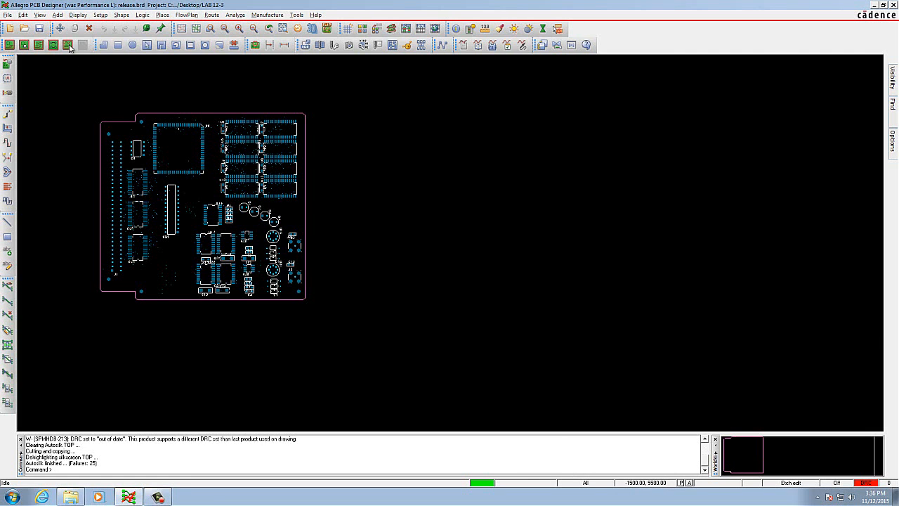
Step: Move the U4 silkscreen designator text to just above the upper pin row of the U4 chip
click(40, 14)
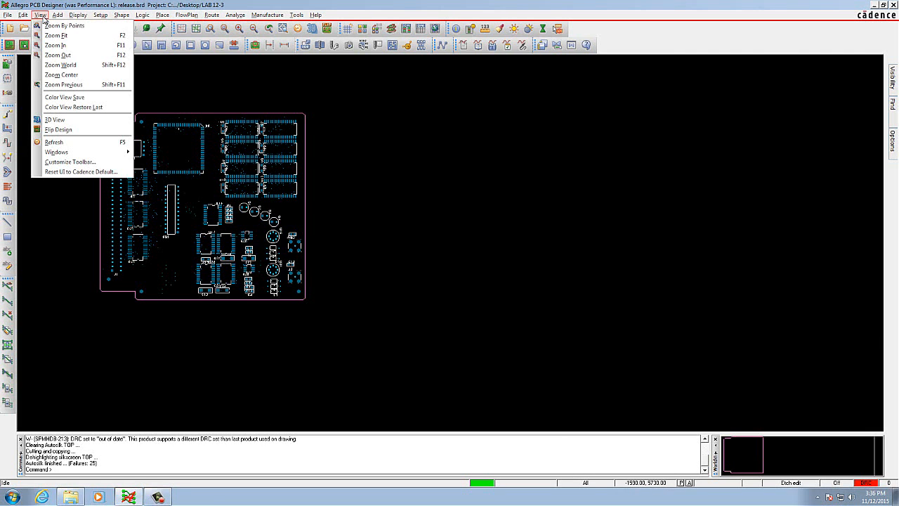
click(73, 37)
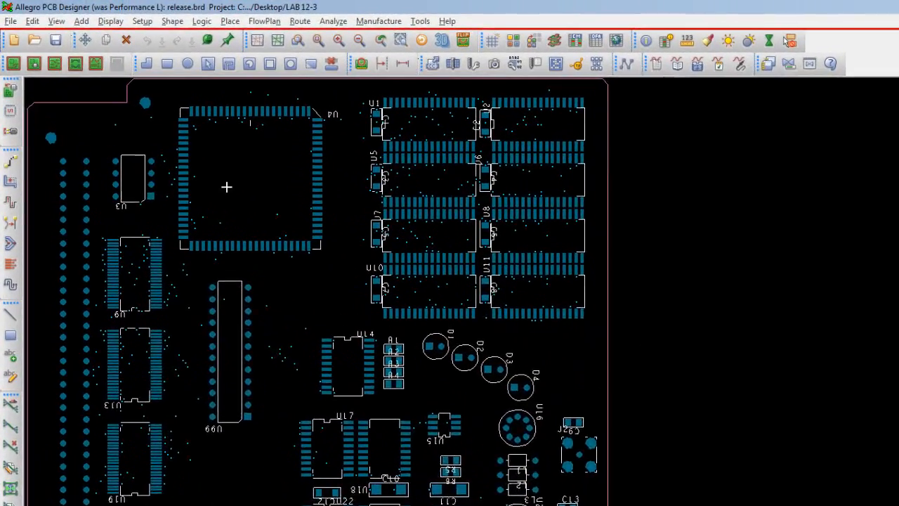
click(35, 23)
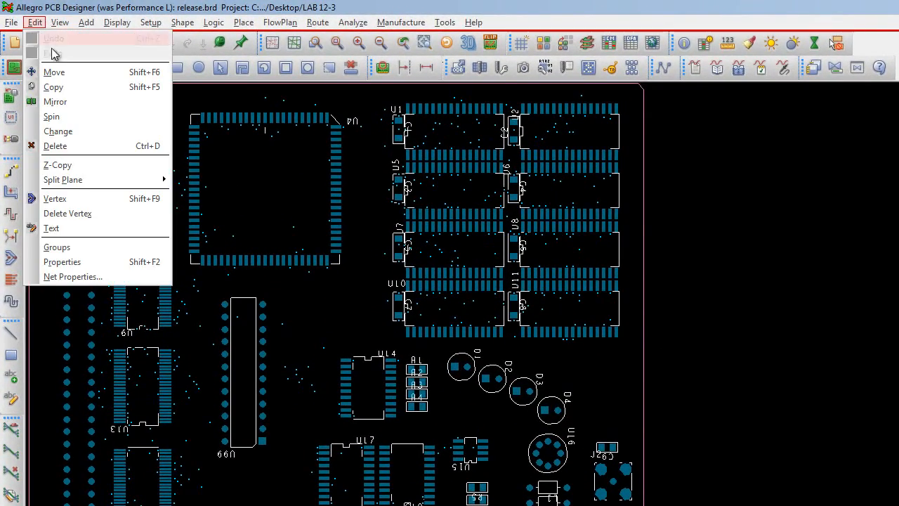
click(60, 72)
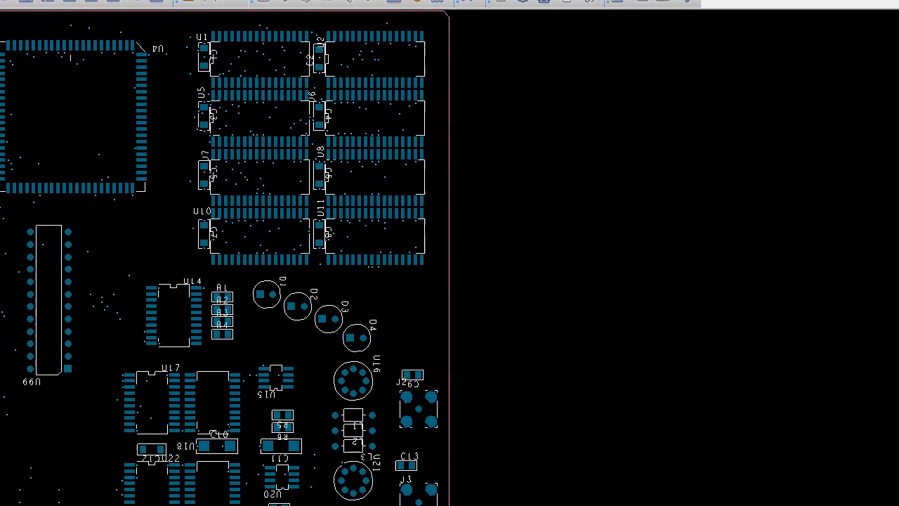
mouse_move(893, 3)
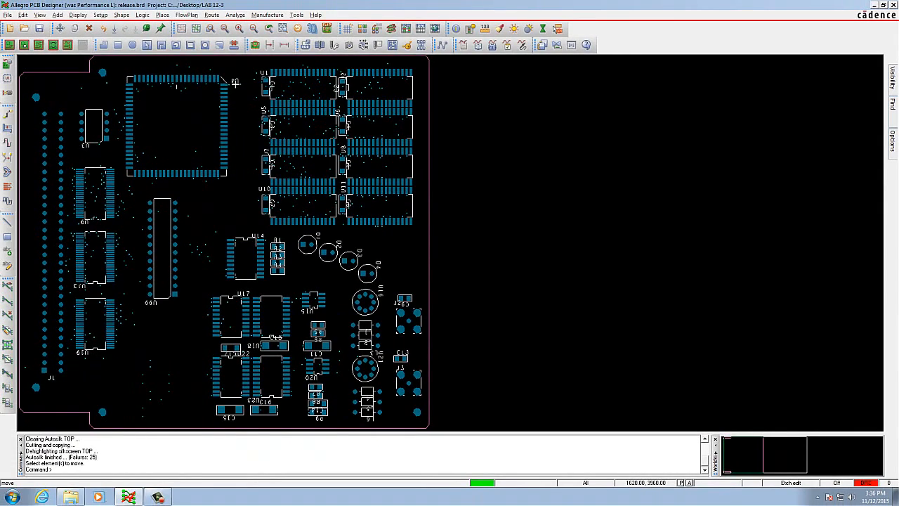
scroll(232, 73, up, 2)
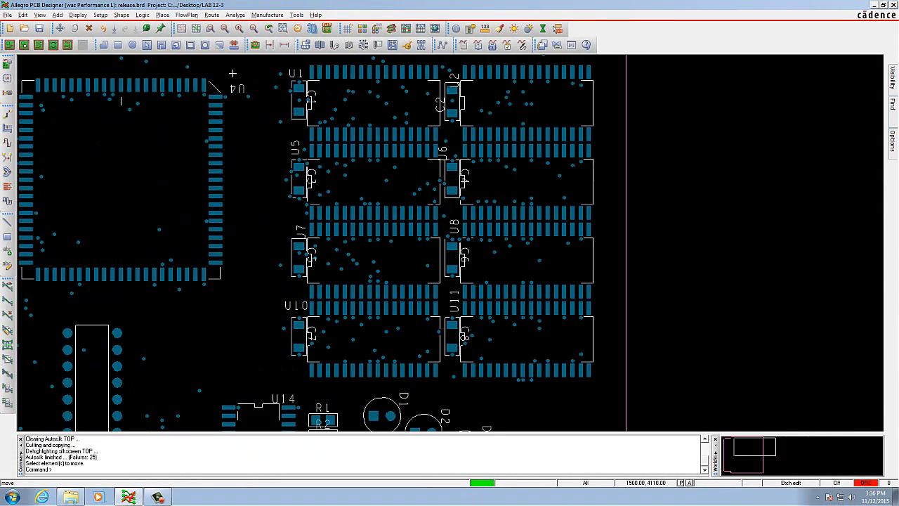
scroll(232, 73, up, 2)
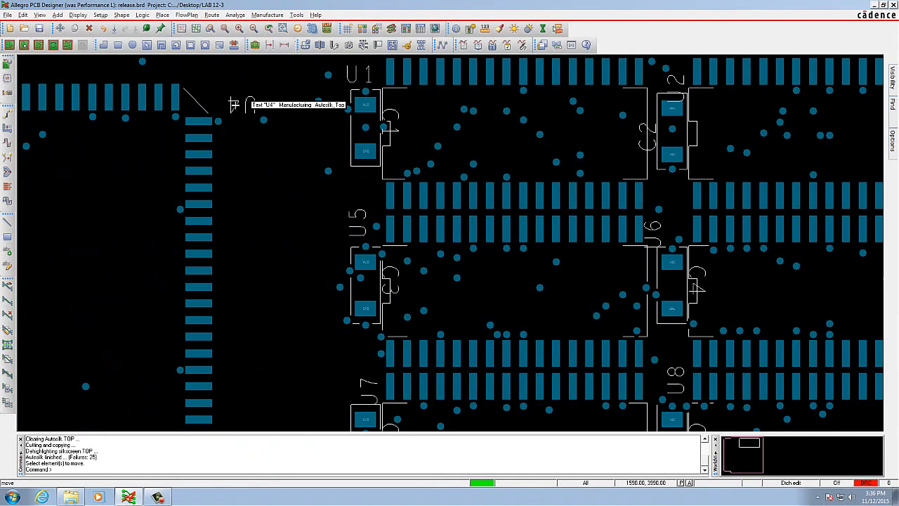
click(235, 106)
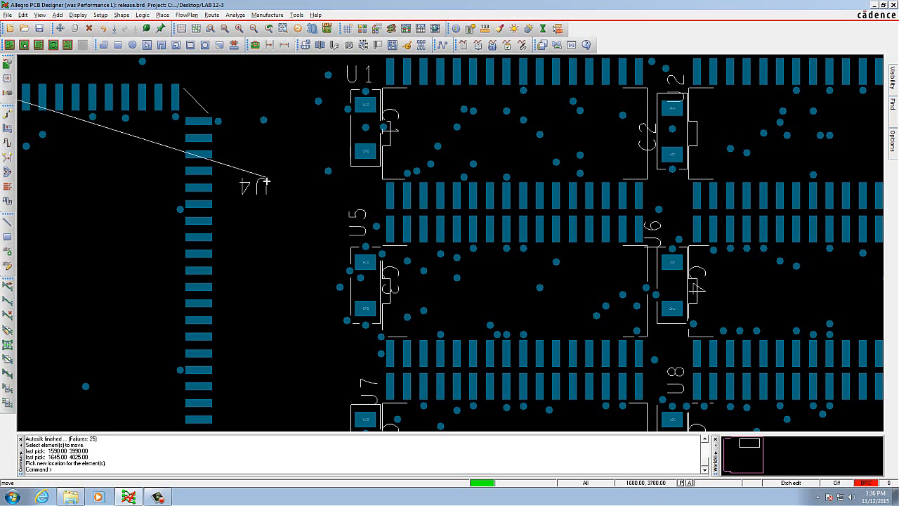
scroll(167, 136, down, 2)
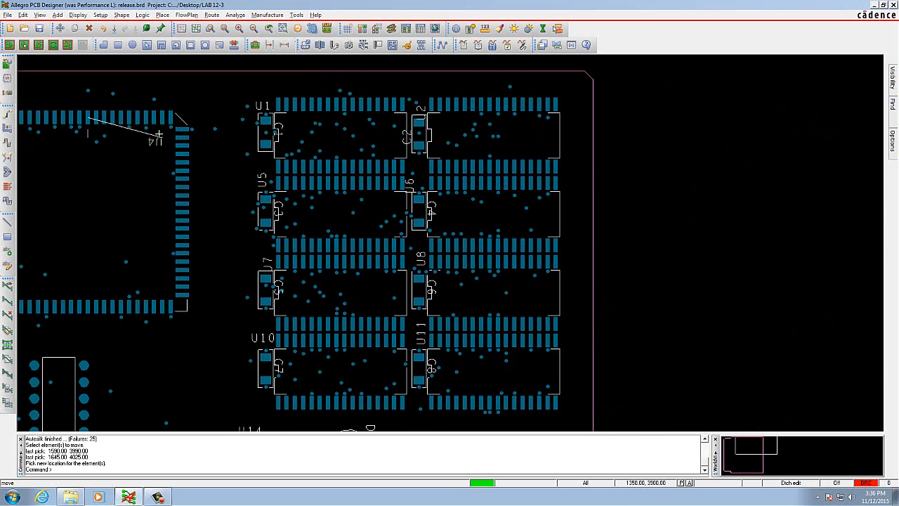
scroll(71, 96, down, 2)
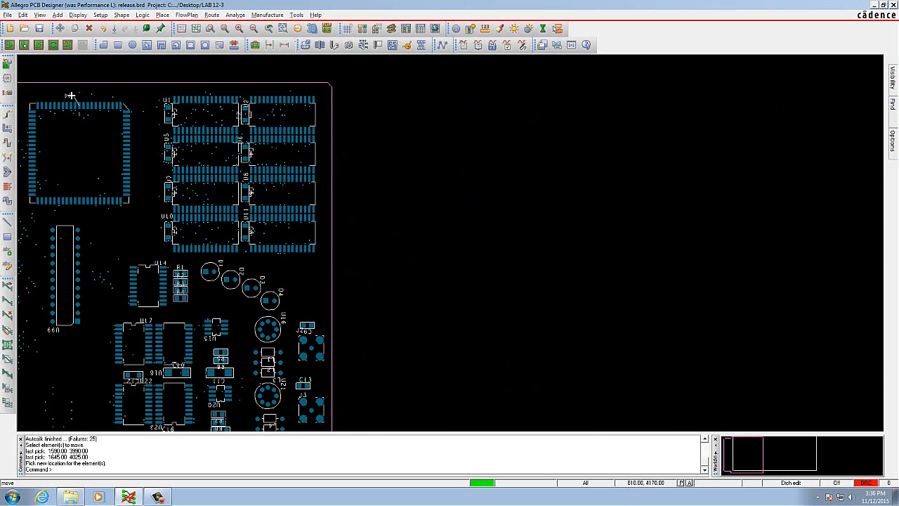
scroll(72, 96, up, 4)
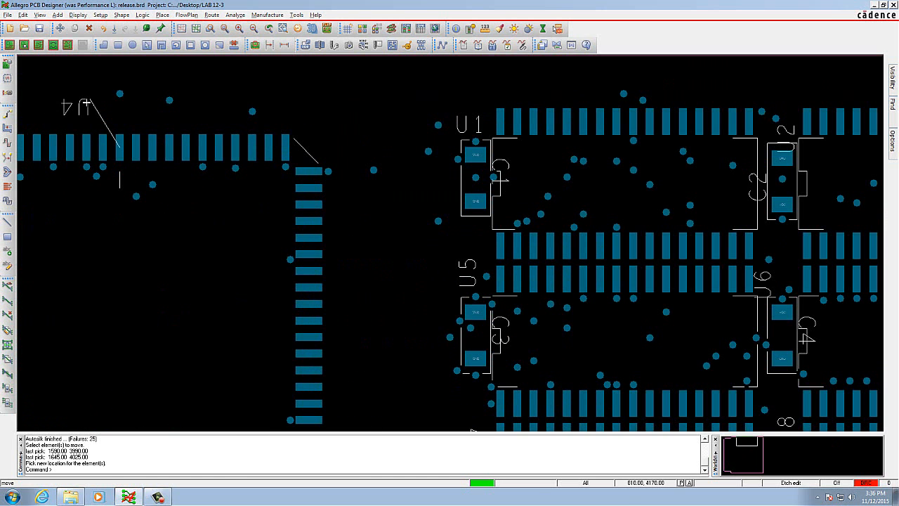
click(85, 105)
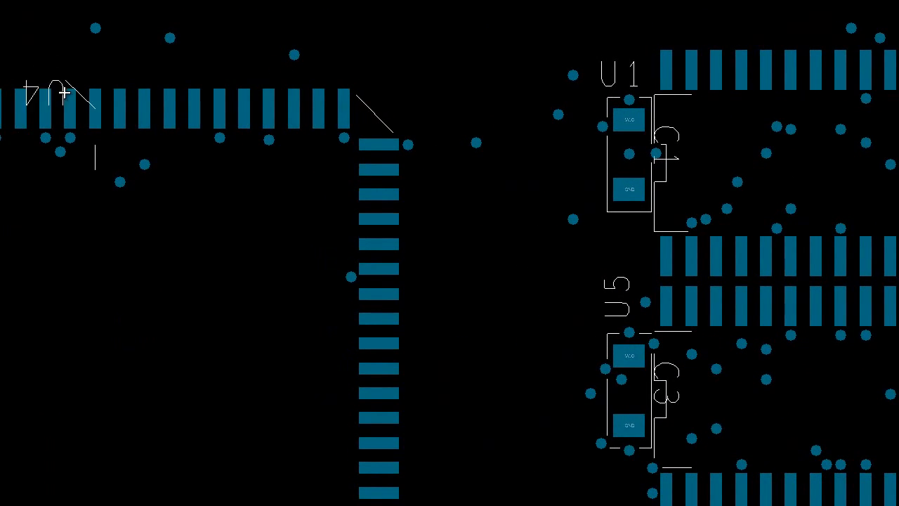
Step: Rotate the U4 designator text upright and place it in the middle of the U4 chip outline
right_click(148, 230)
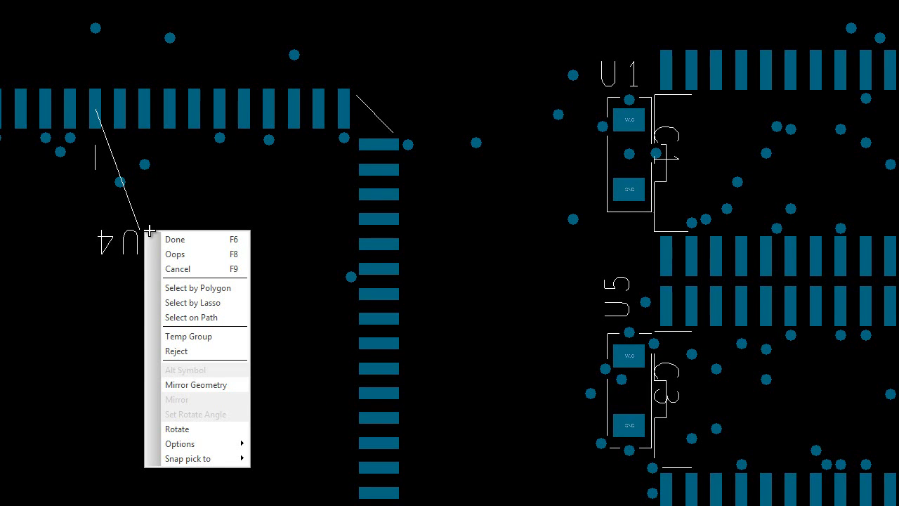
click(200, 429)
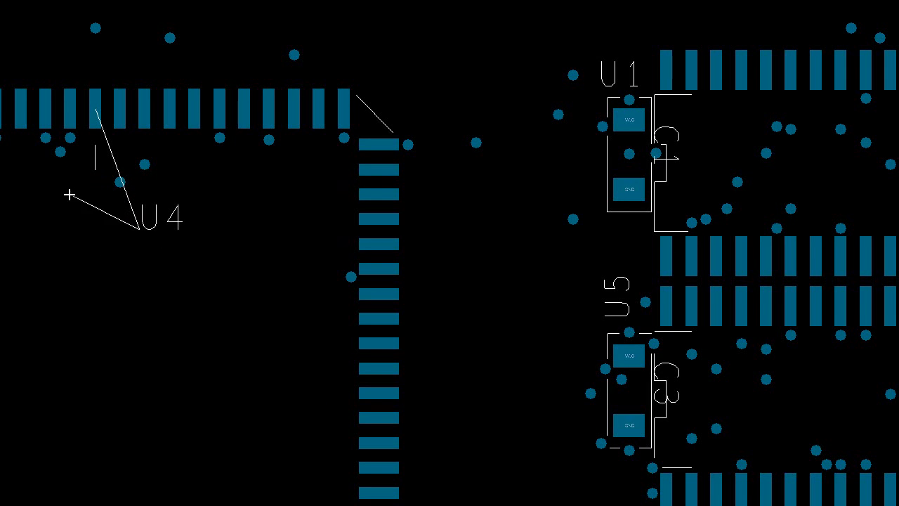
scroll(106, 293, down, 2)
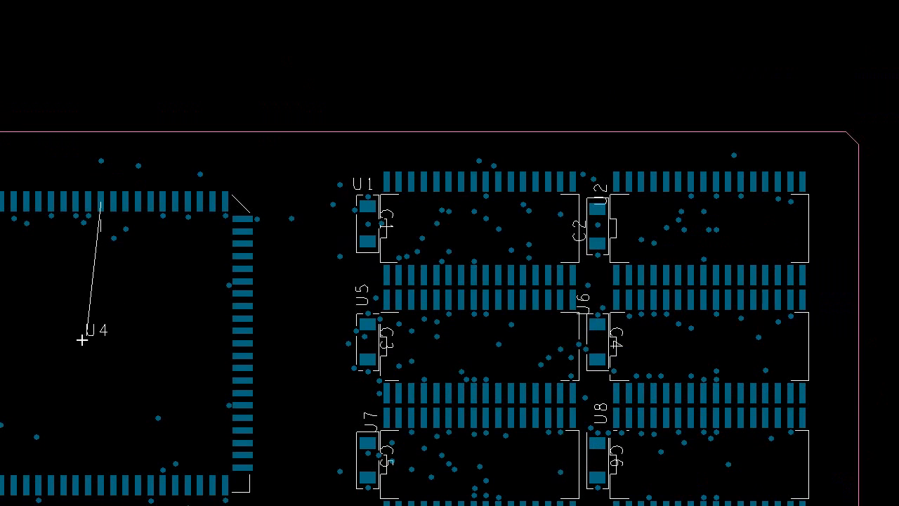
click(100, 330)
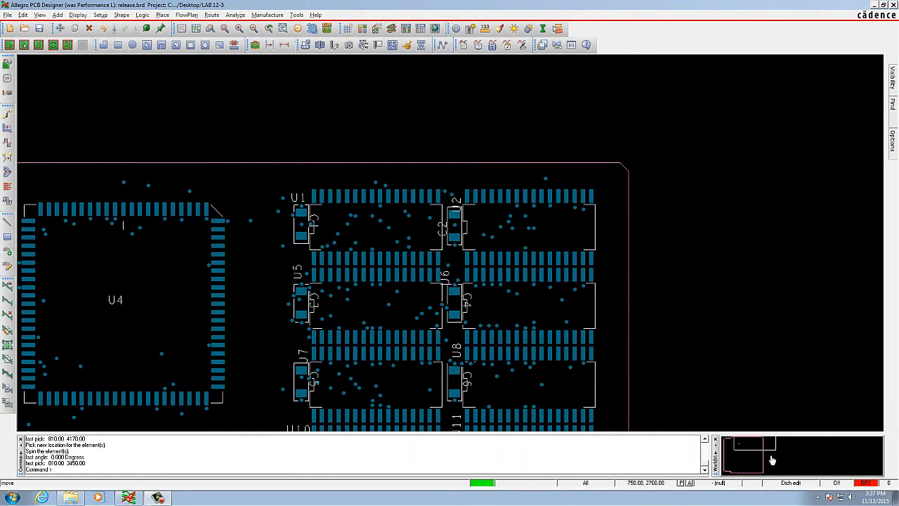
Step: Try to save the board as release.brd, overwriting the existing file
click(9, 15)
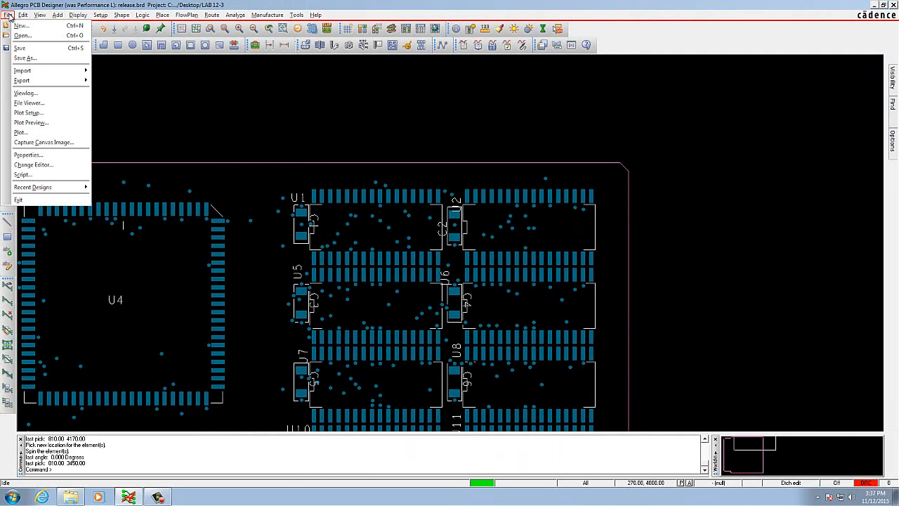
click(35, 52)
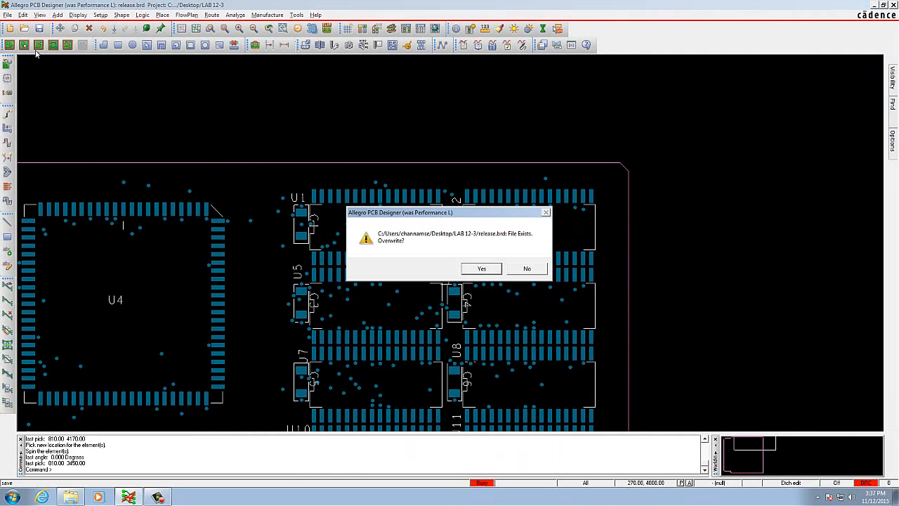
click(481, 270)
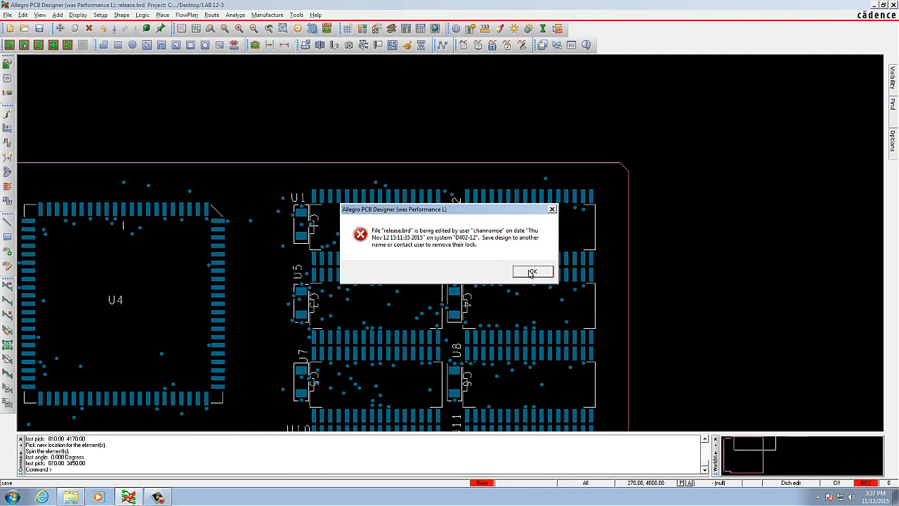
click(528, 273)
Step: Fit the whole board in the view and open the Reports dialog clear of the layout
scroll(314, 303, down, 1)
scroll(140, 365, down, 1)
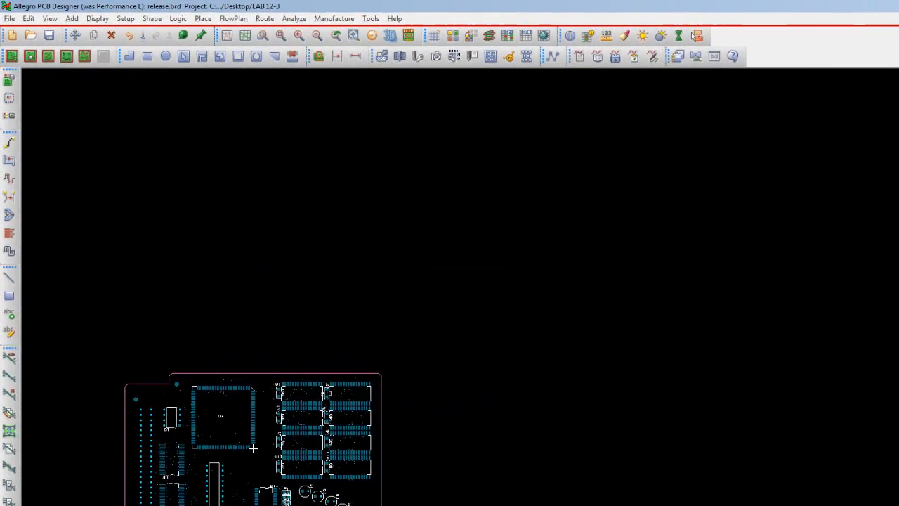
click(60, 23)
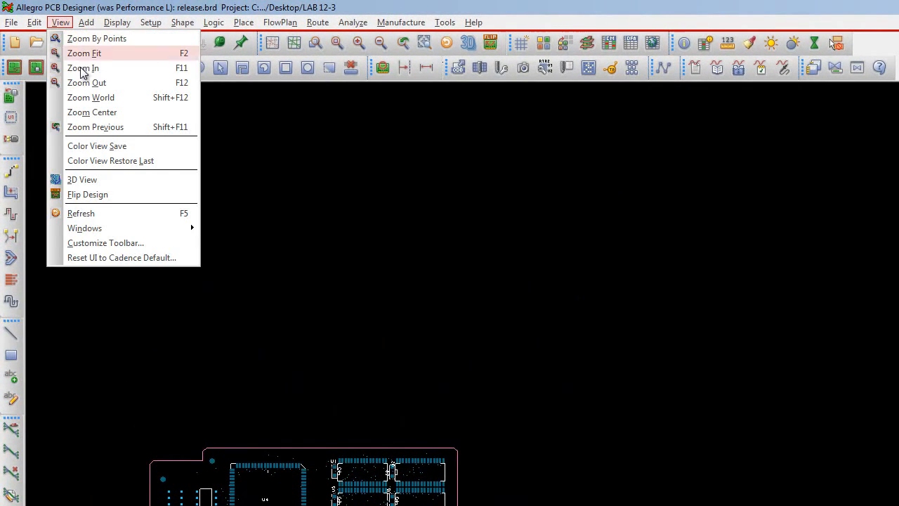
click(104, 54)
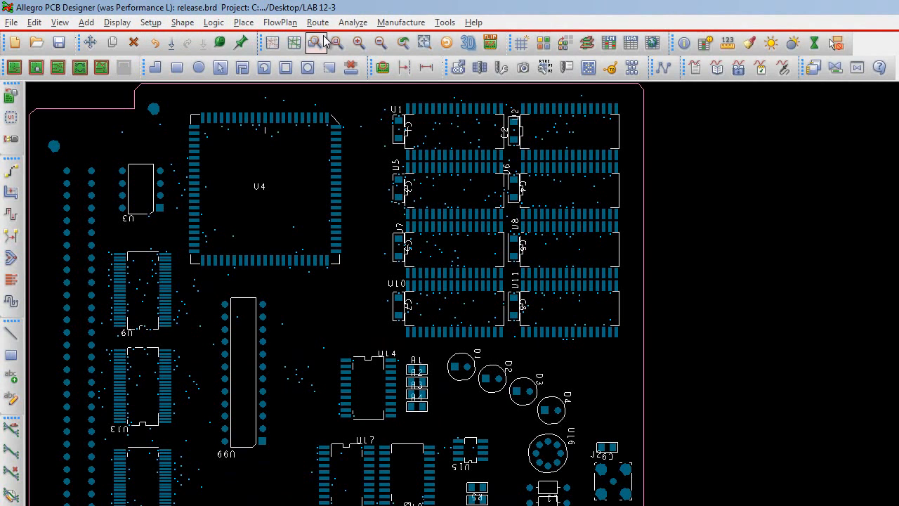
click(445, 22)
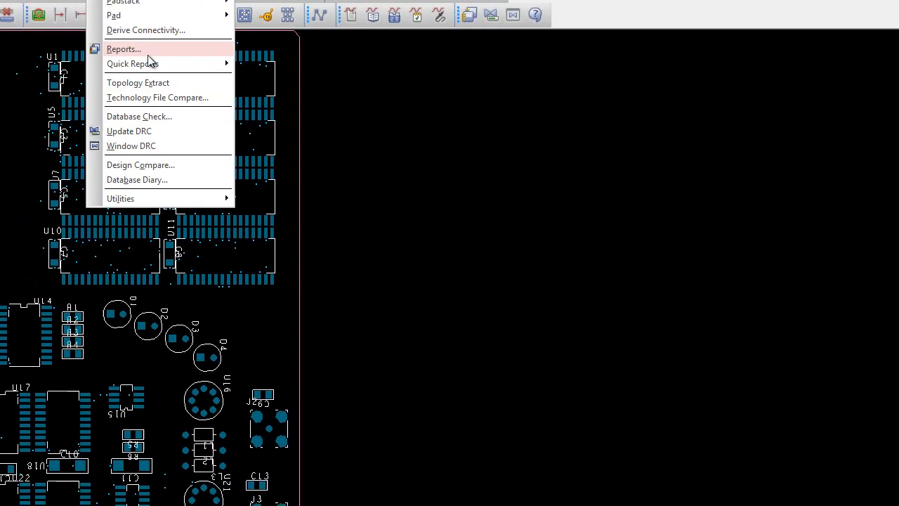
click(468, 101)
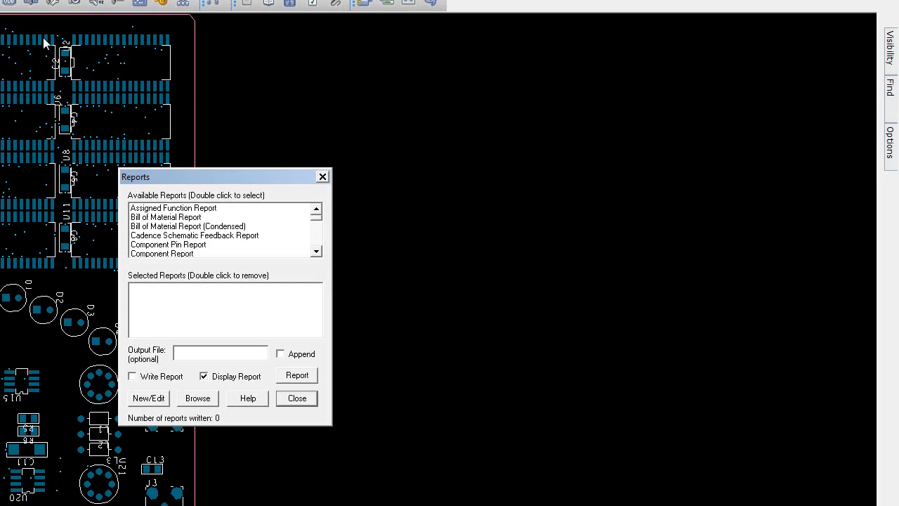
drag(225, 175, 315, 129)
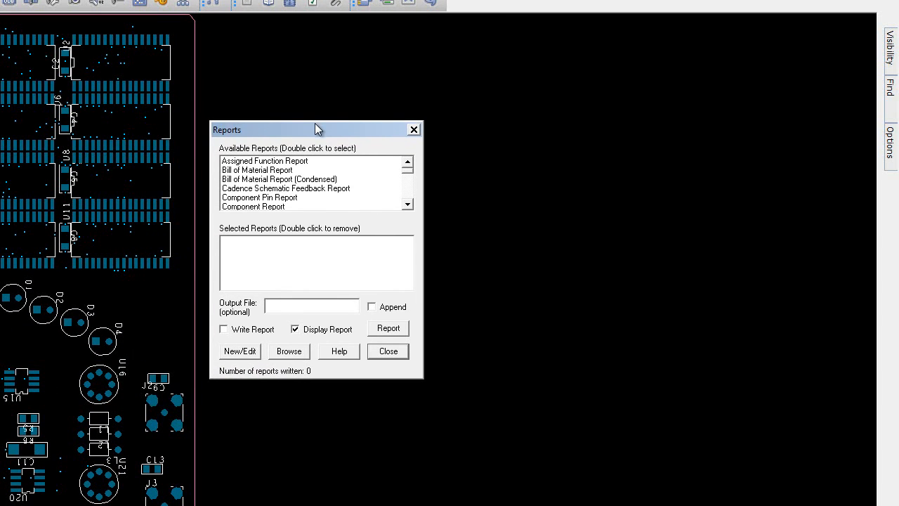
Step: Find the Summary Drawing Report among the available reports and add it to the selected reports
click(407, 205)
click(408, 205)
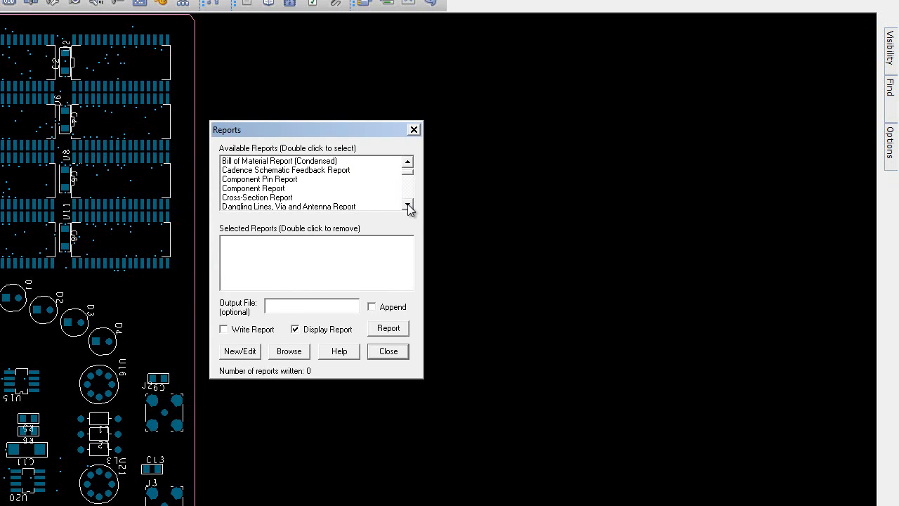
click(408, 206)
click(407, 205)
click(408, 205)
click(407, 205)
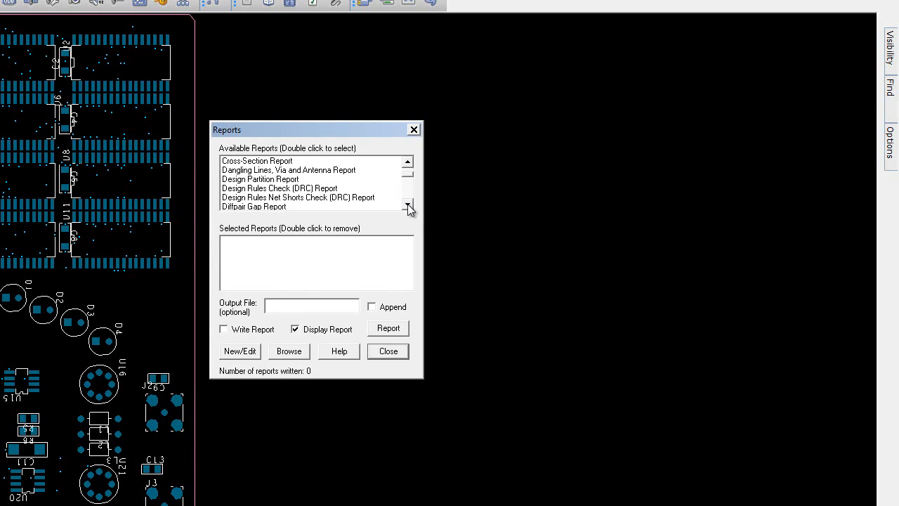
click(407, 206)
click(407, 205)
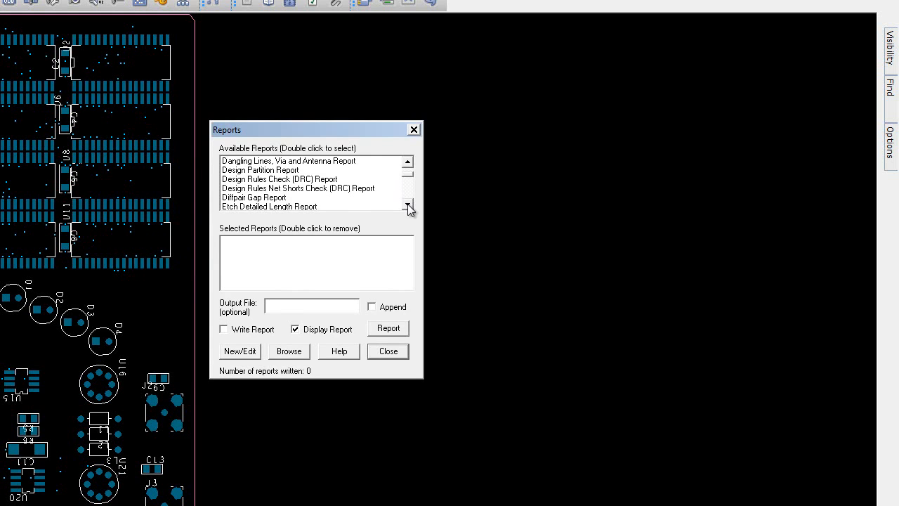
click(408, 206)
click(408, 205)
drag(408, 205, 408, 205)
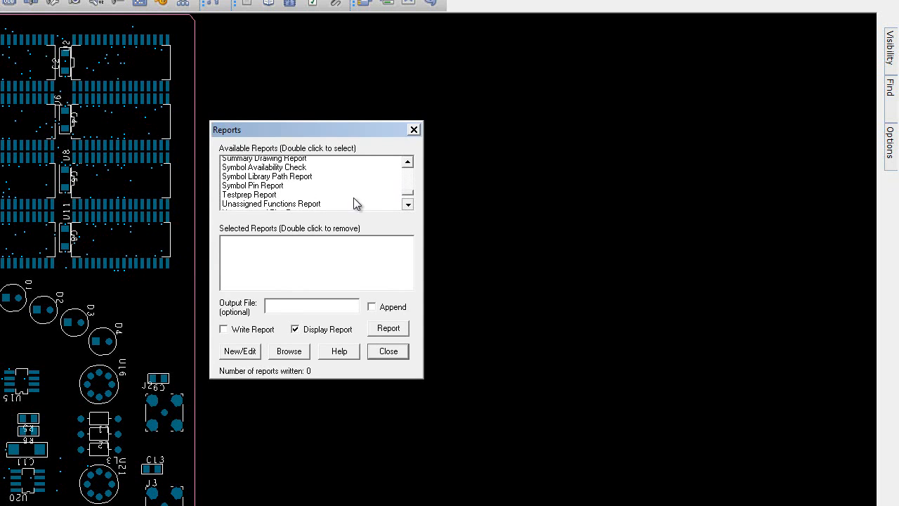
click(410, 163)
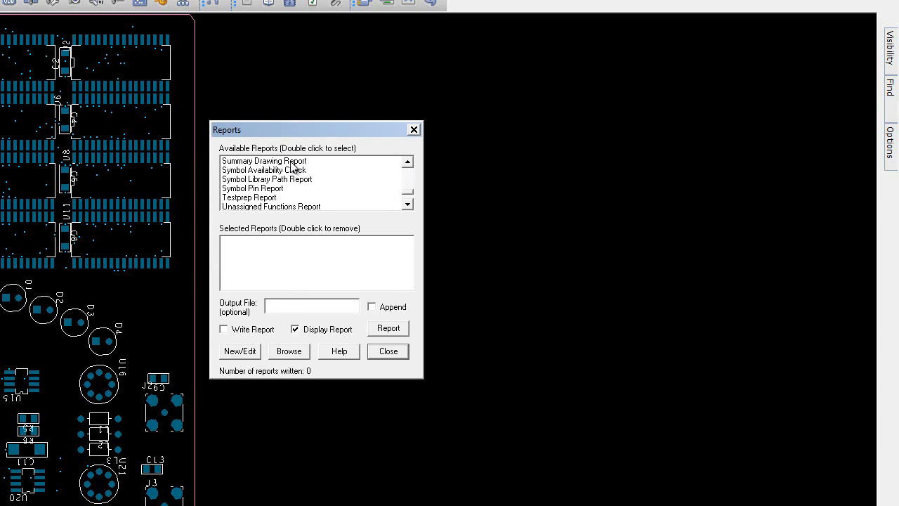
click(294, 163)
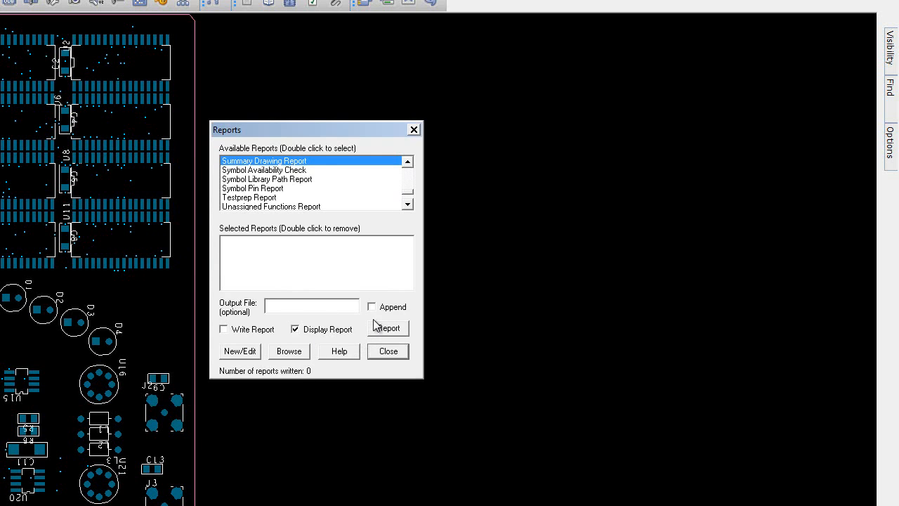
double_click(290, 162)
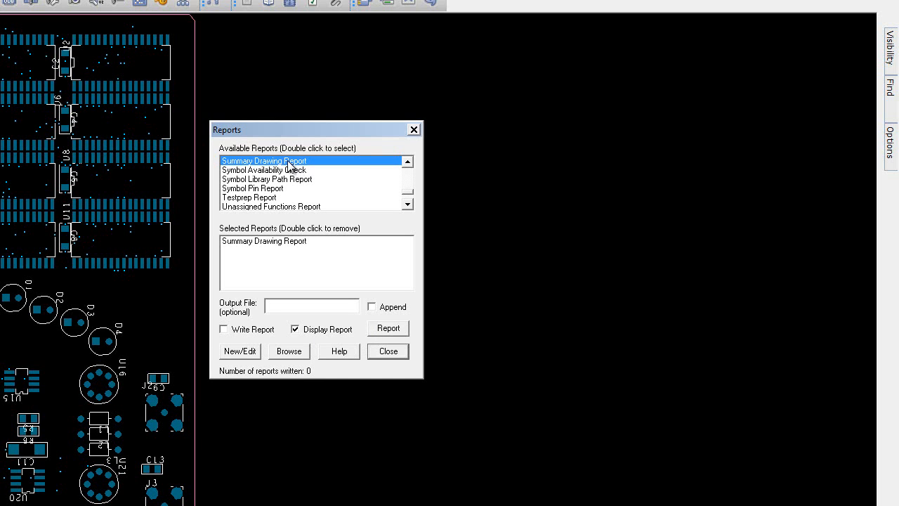
Step: Generate the Summary Drawing Report and review its drawing, connection, layout and etch layer statistics
click(284, 241)
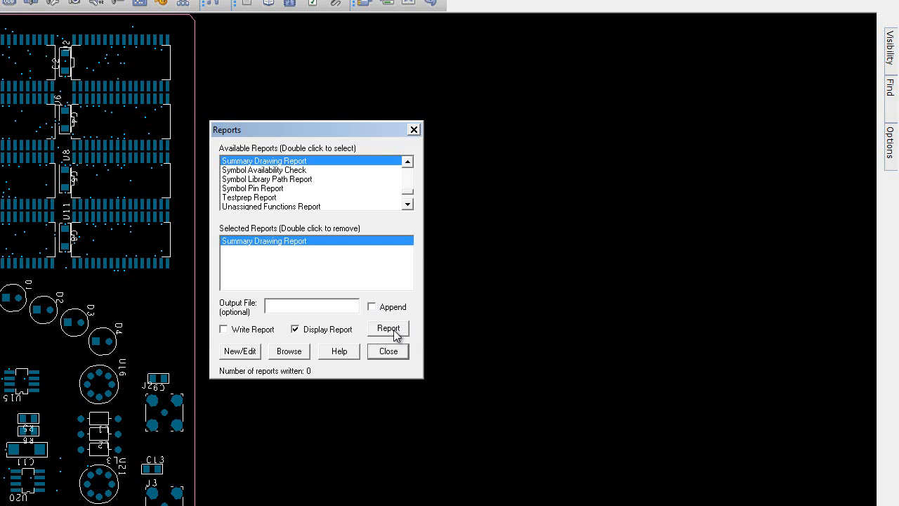
click(388, 328)
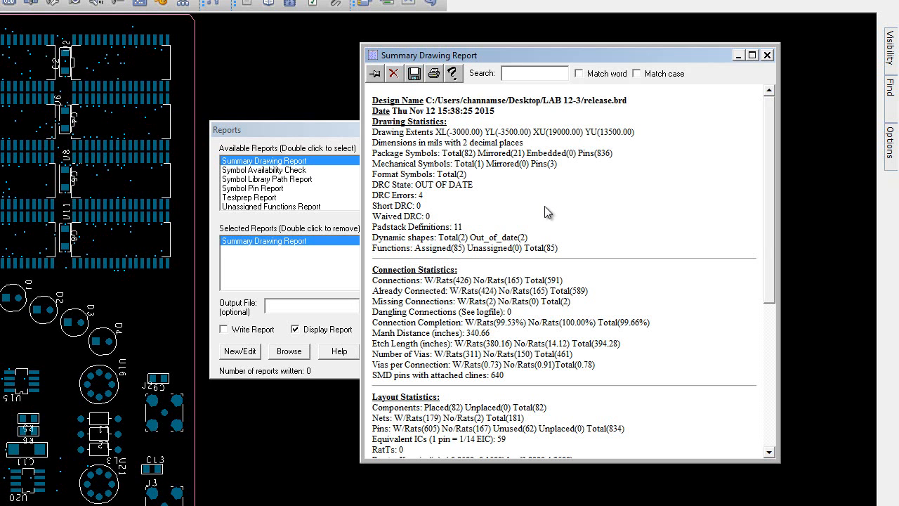
scroll(707, 219, down, 8)
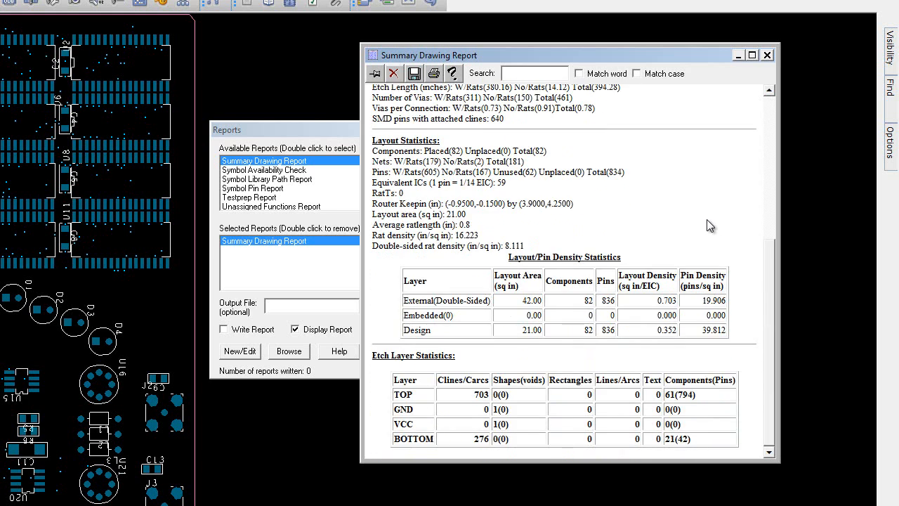
scroll(707, 220, up, 8)
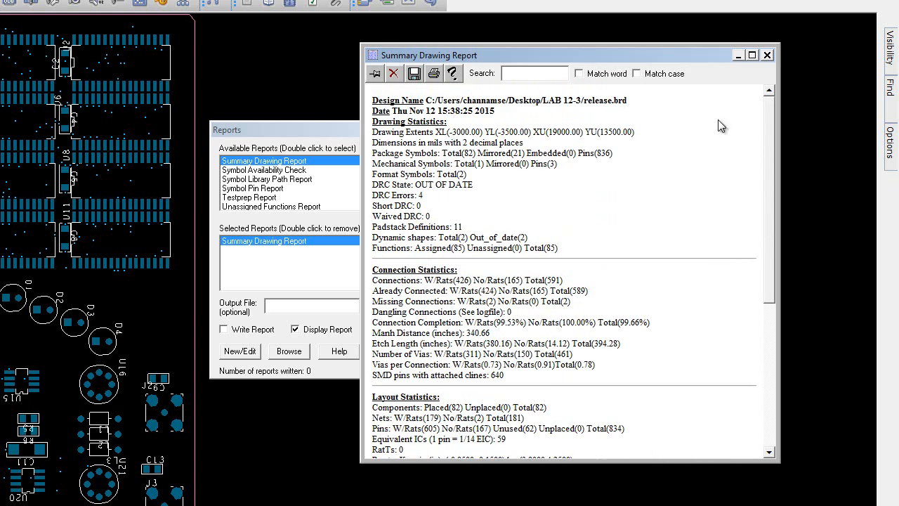
click(769, 55)
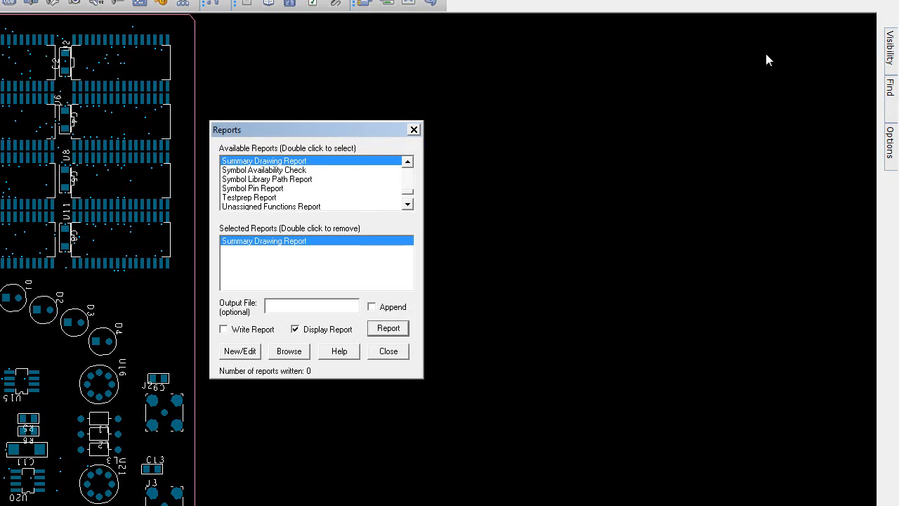
Step: Replace the selected Summary Drawing Report with the Etch Length by Layer Report and generate it for review
double_click(275, 241)
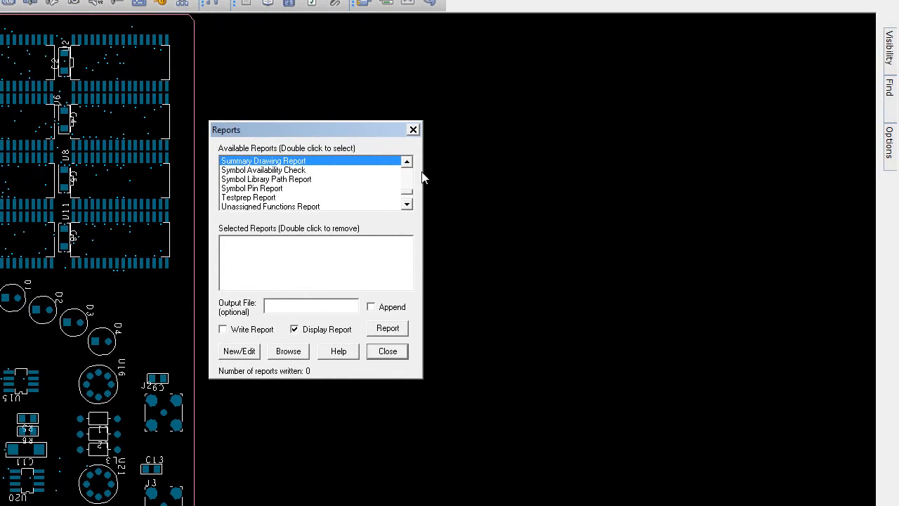
drag(408, 163, 407, 163)
double_click(307, 181)
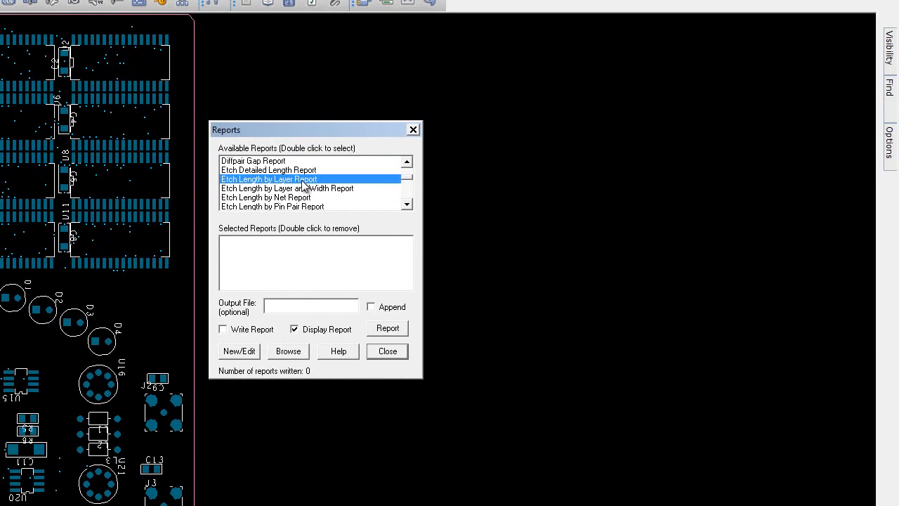
click(278, 241)
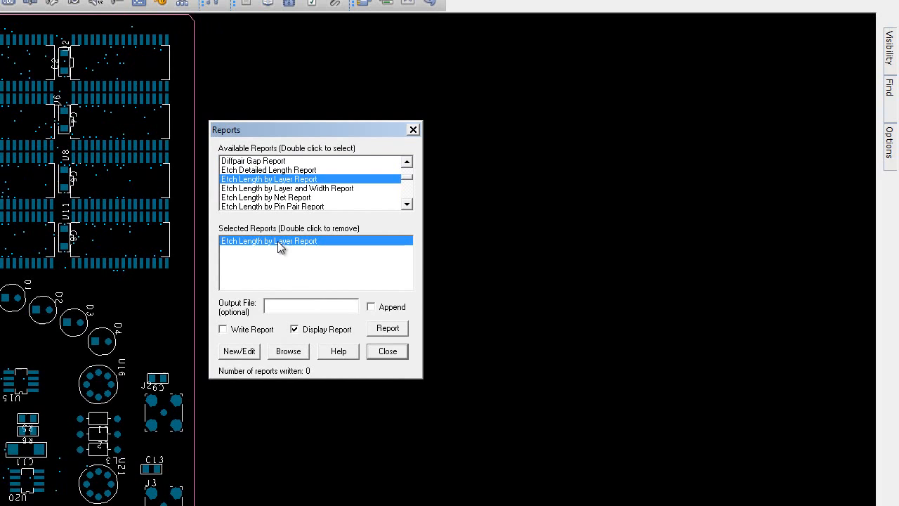
click(388, 327)
scroll(662, 272, down, 20)
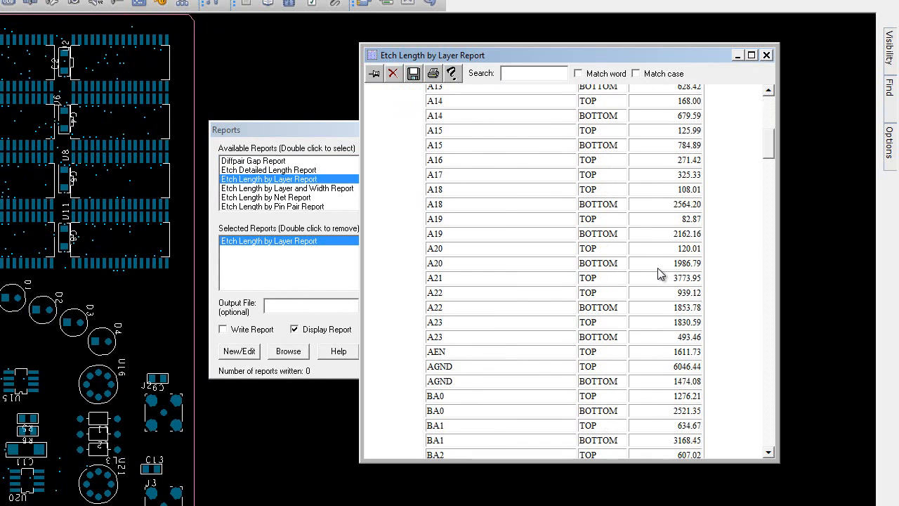
click(767, 55)
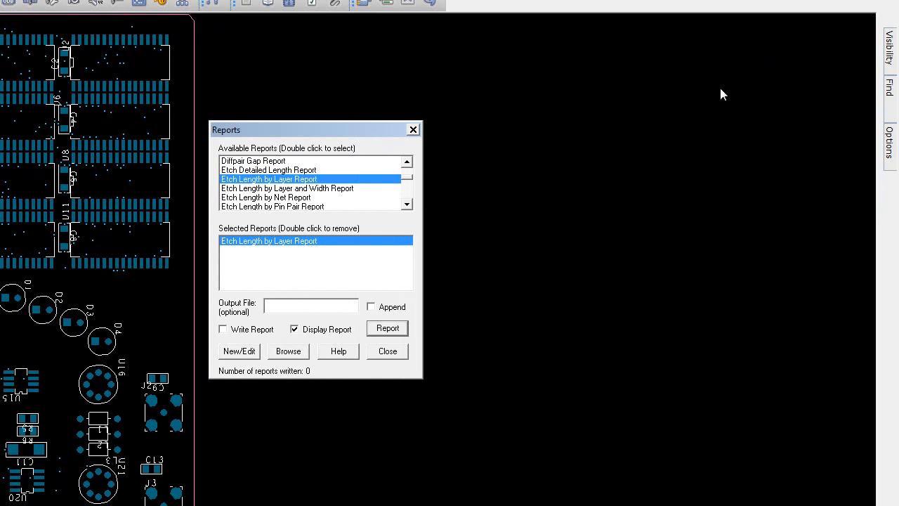
Step: Replace the selected report with the Etch Length by Net Report and generate it to review the net lengths
double_click(288, 241)
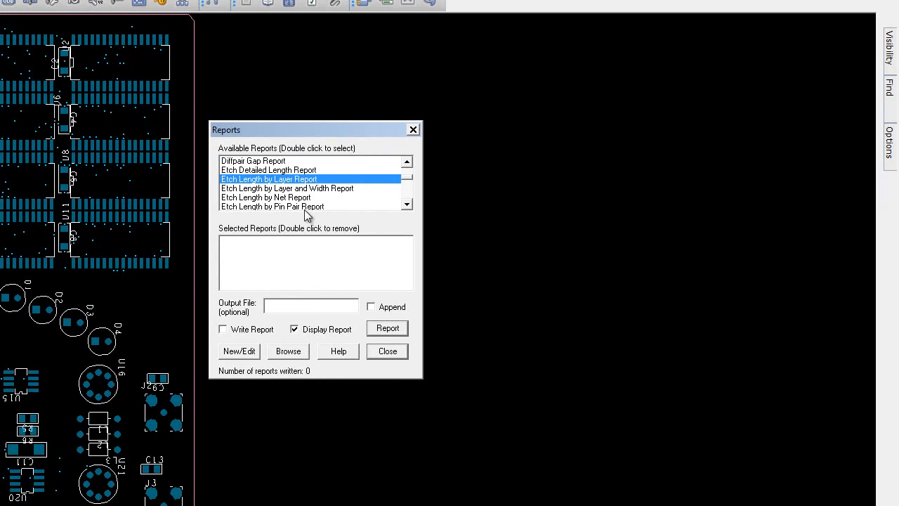
double_click(291, 199)
click(292, 241)
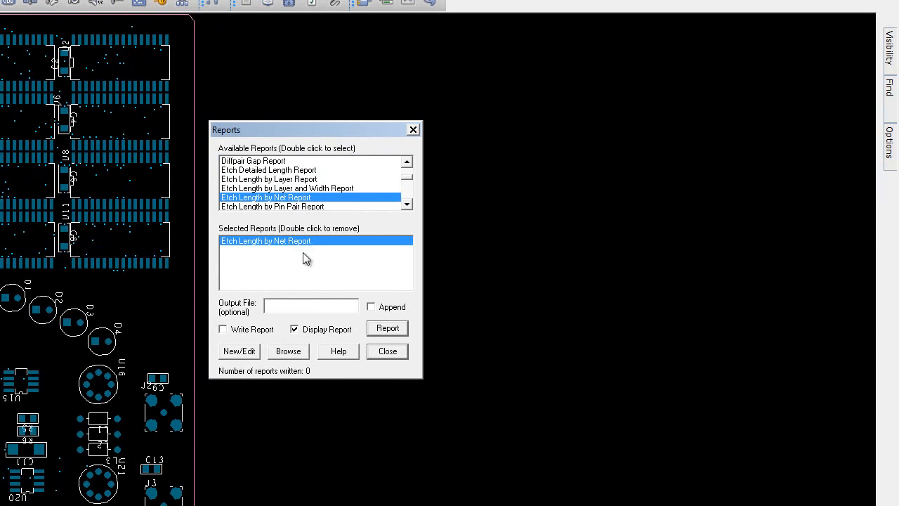
click(387, 328)
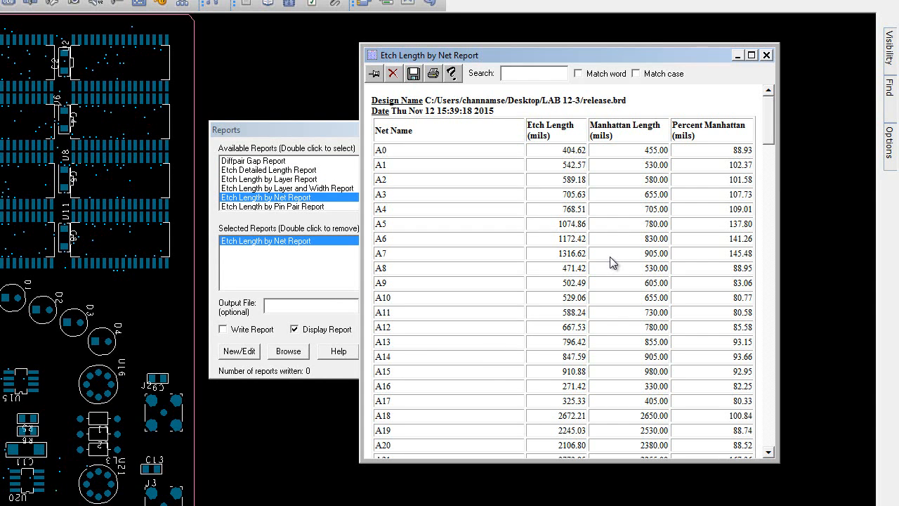
scroll(611, 262, down, 10)
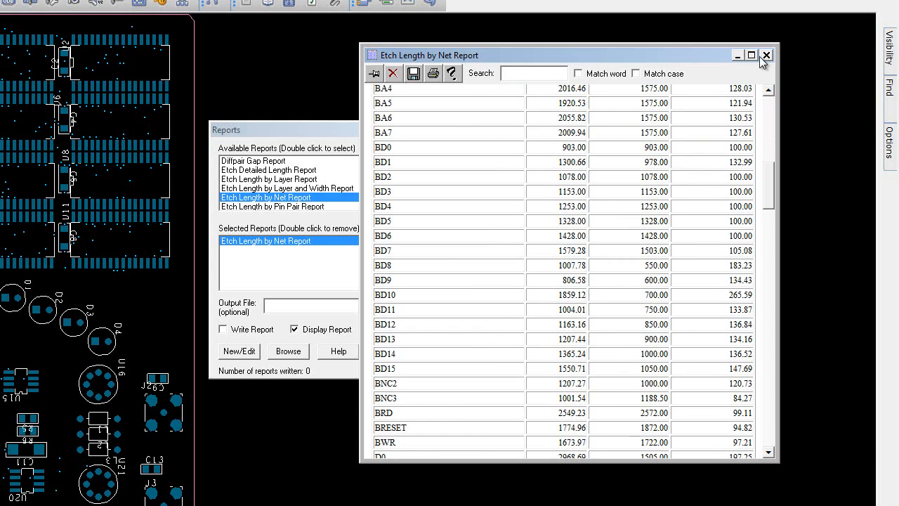
click(767, 56)
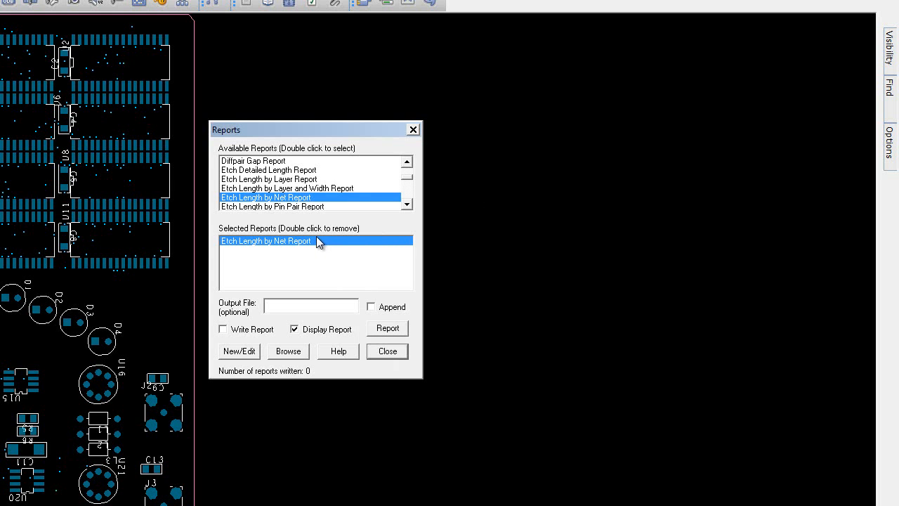
Step: Replace the selected report with the Etch Length by Pin Pair Report and generate it for review
double_click(317, 242)
double_click(291, 207)
click(285, 241)
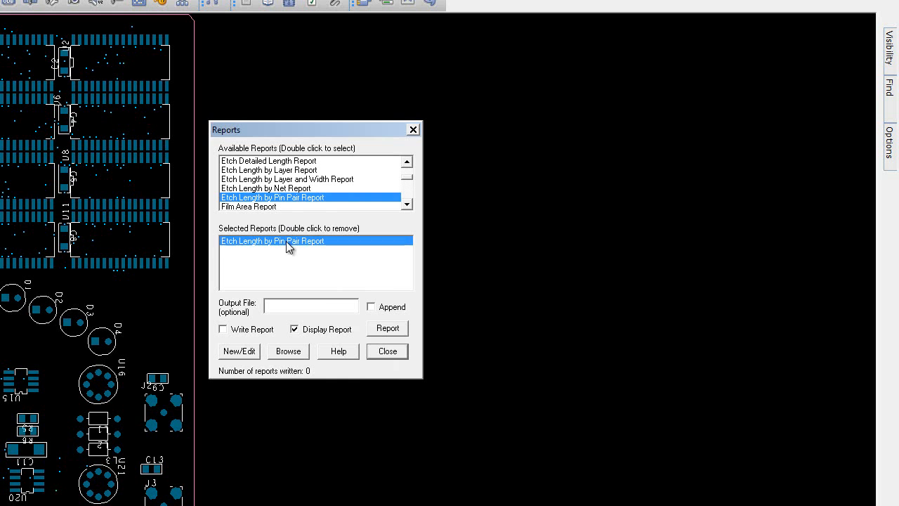
click(388, 330)
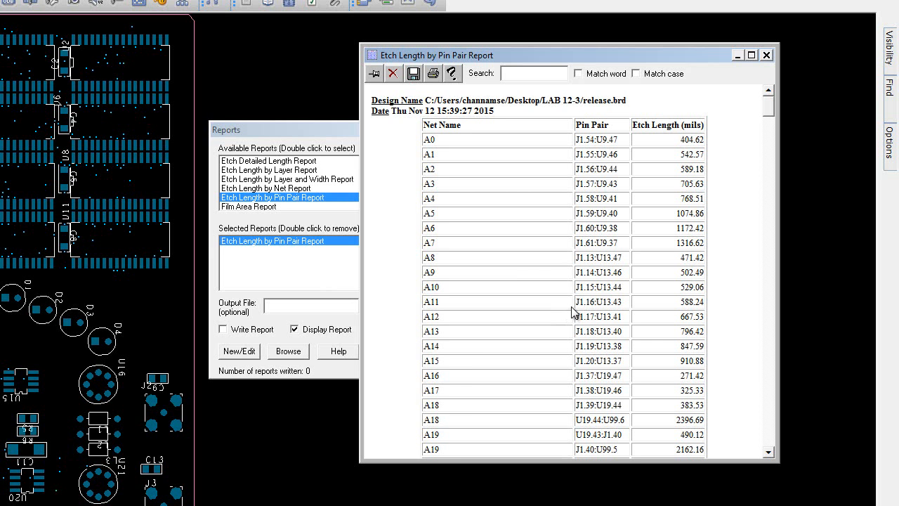
scroll(574, 312, down, 20)
scroll(576, 312, down, 5)
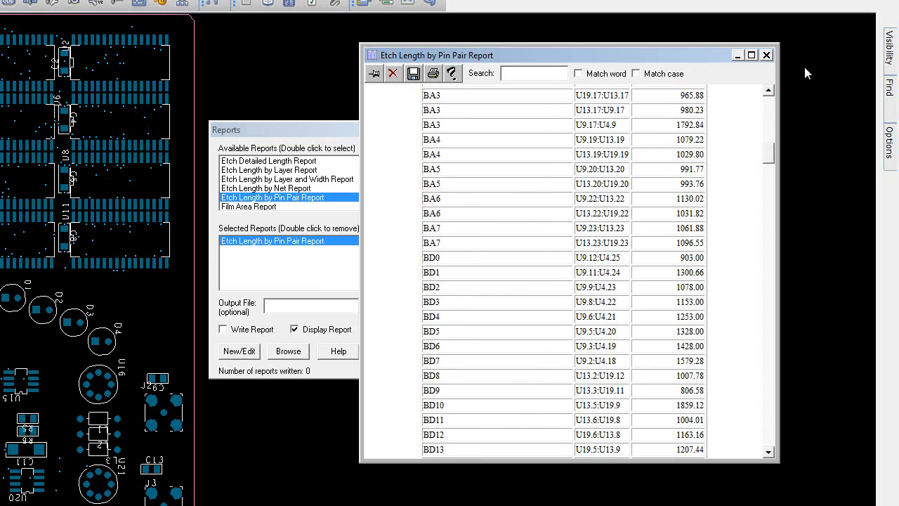
click(767, 55)
Step: Add the Design Rules Check (DRC) Report to the selected reports alongside the Etch Length by Pin Pair Report
click(407, 203)
click(407, 204)
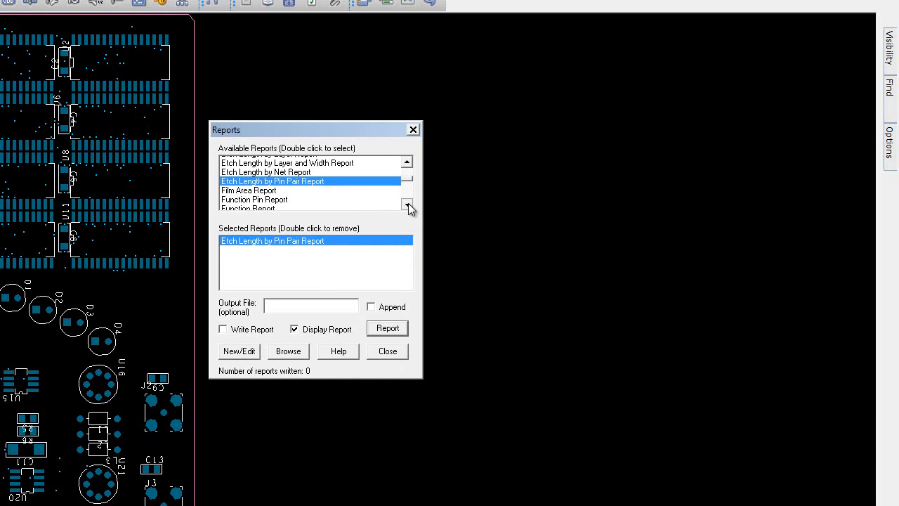
click(407, 162)
click(408, 162)
click(408, 162)
click(407, 162)
click(407, 162)
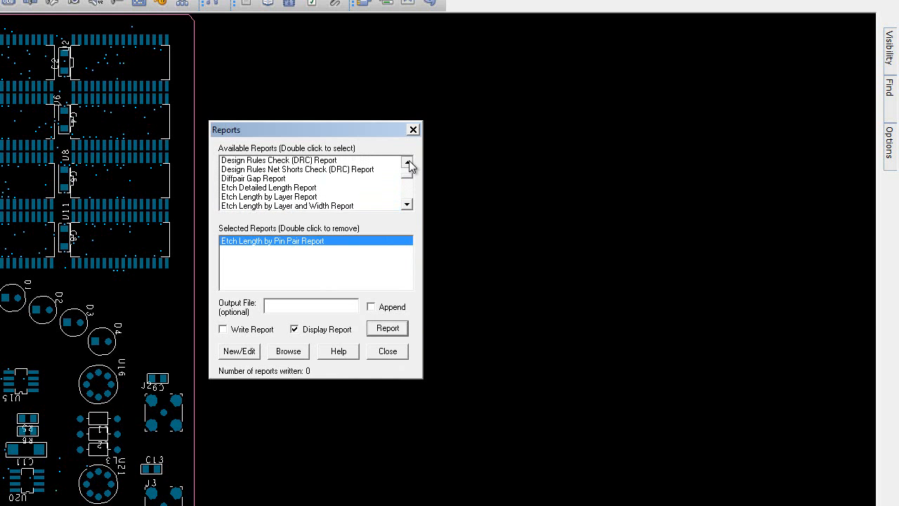
click(408, 162)
click(407, 162)
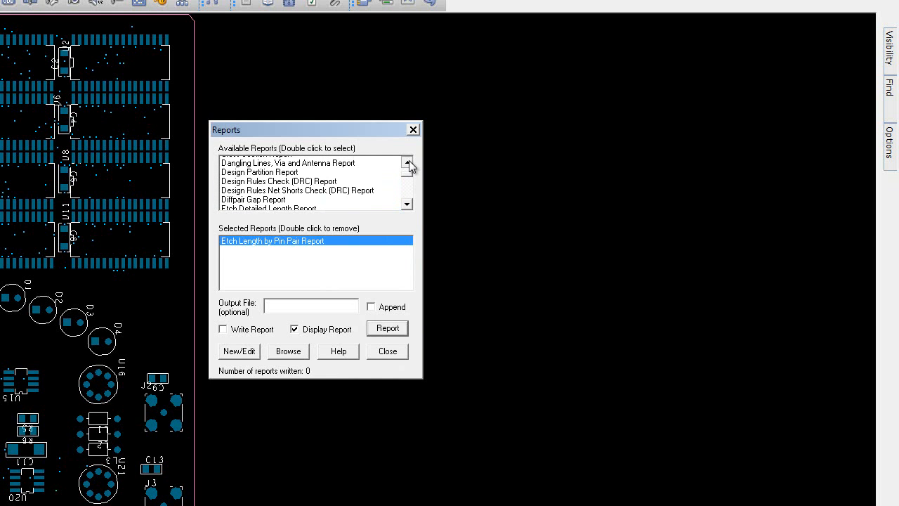
click(407, 163)
double_click(326, 193)
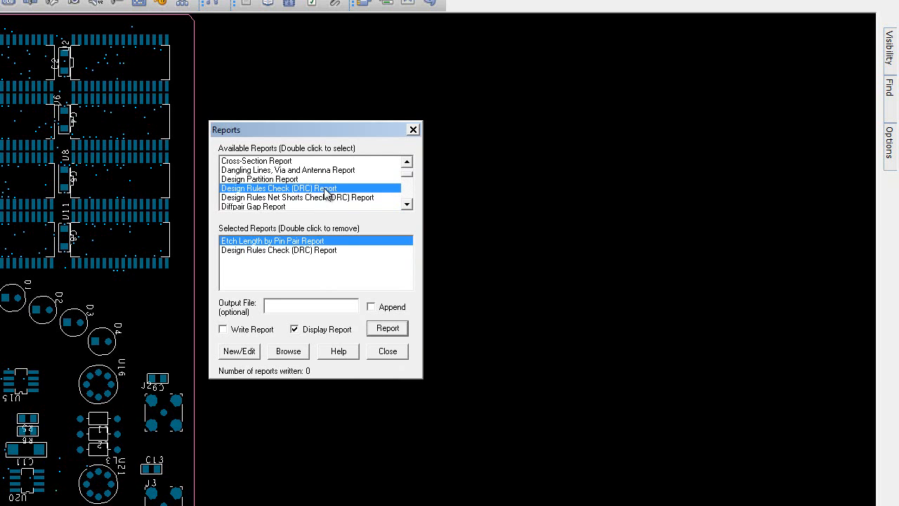
Step: Remove the Etch Length by Pin Pair Report from the selection, then generate the Design Rules Check (DRC) Report and close it after review
click(313, 260)
double_click(264, 242)
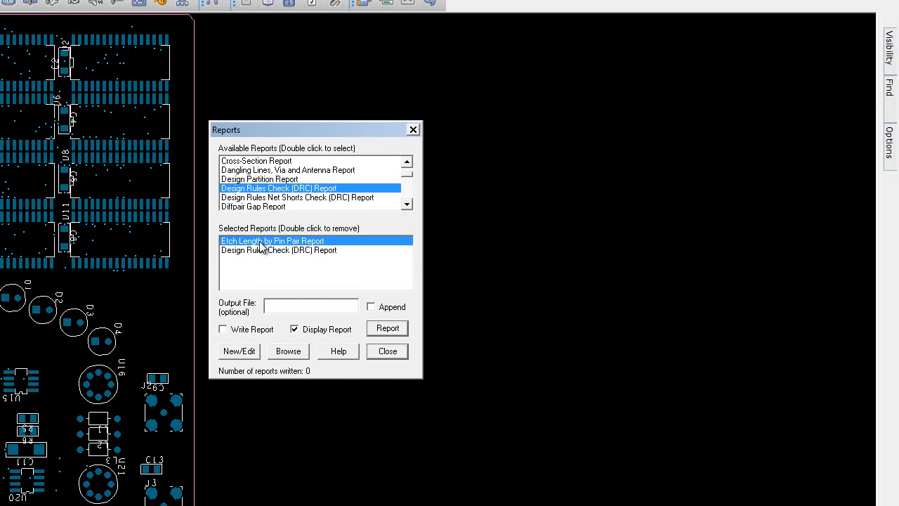
click(292, 242)
click(388, 329)
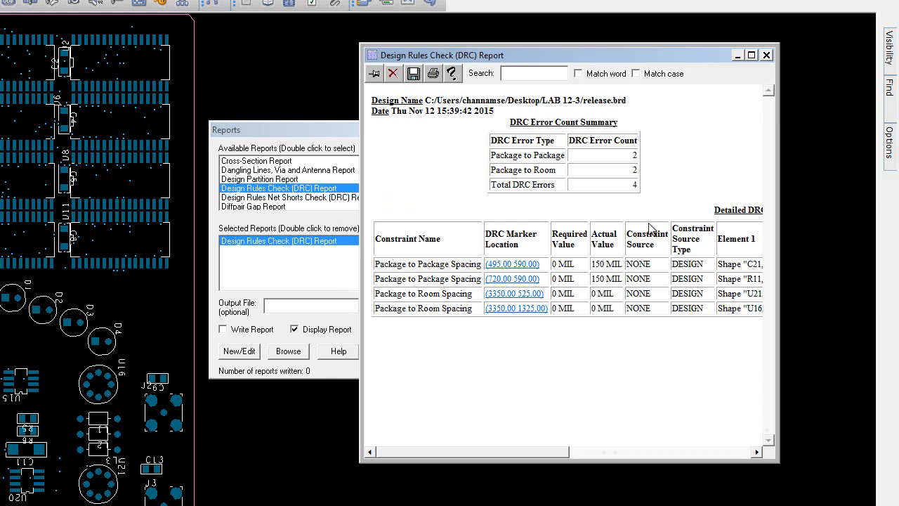
click(767, 56)
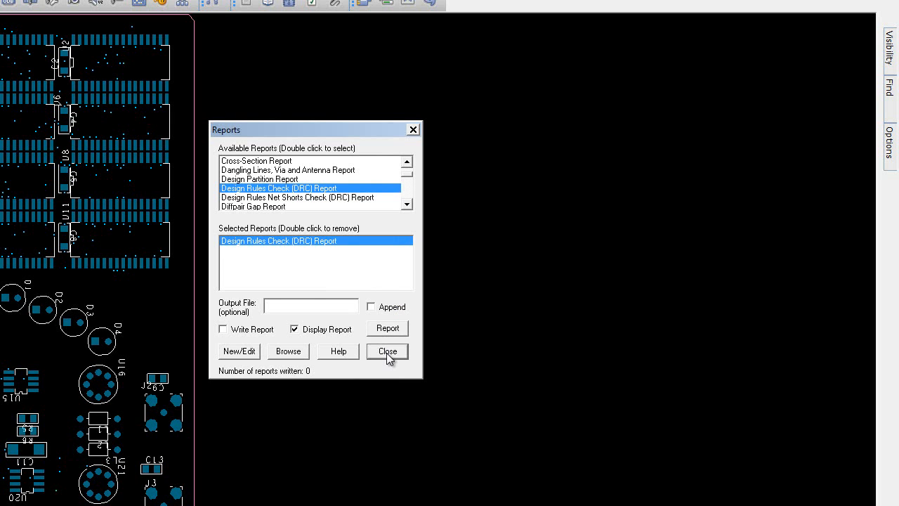
Step: Replace the selected report with the Unconnected Pins Report, generate it for review and close it
click(406, 204)
drag(408, 201, 408, 203)
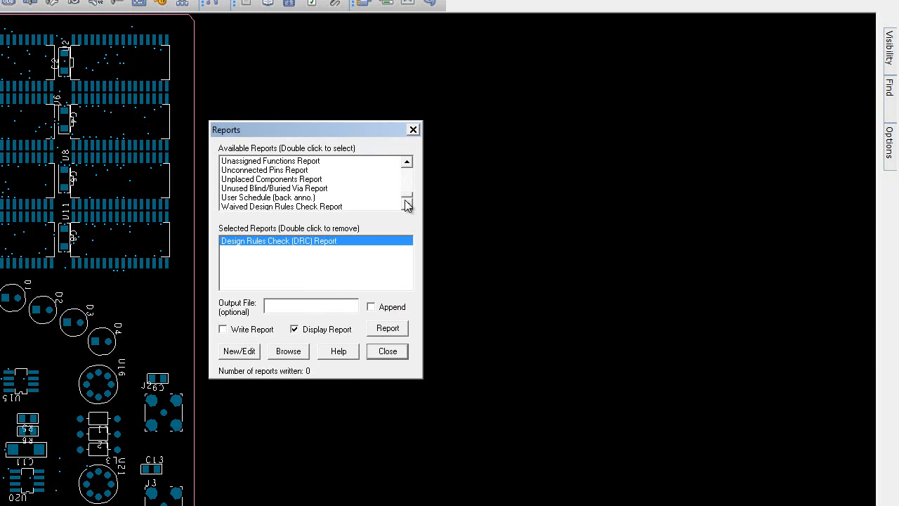
double_click(271, 171)
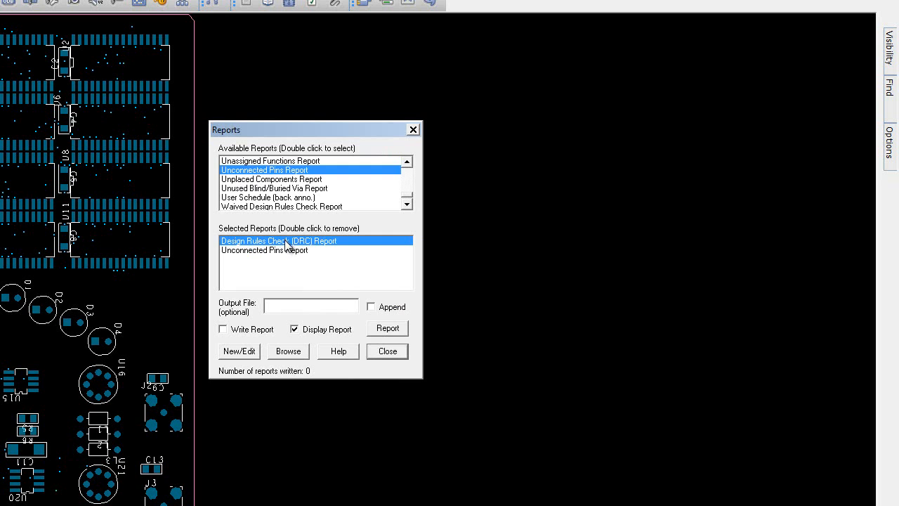
double_click(287, 241)
click(277, 242)
click(389, 328)
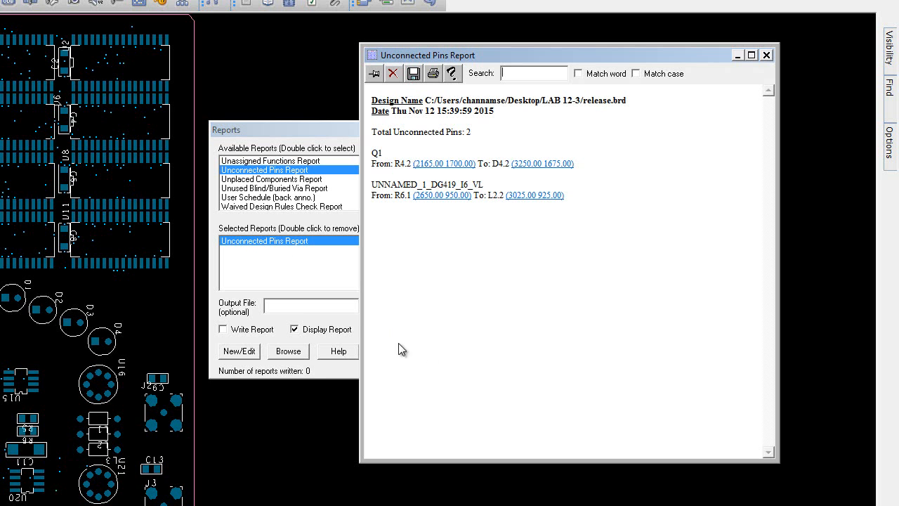
click(767, 56)
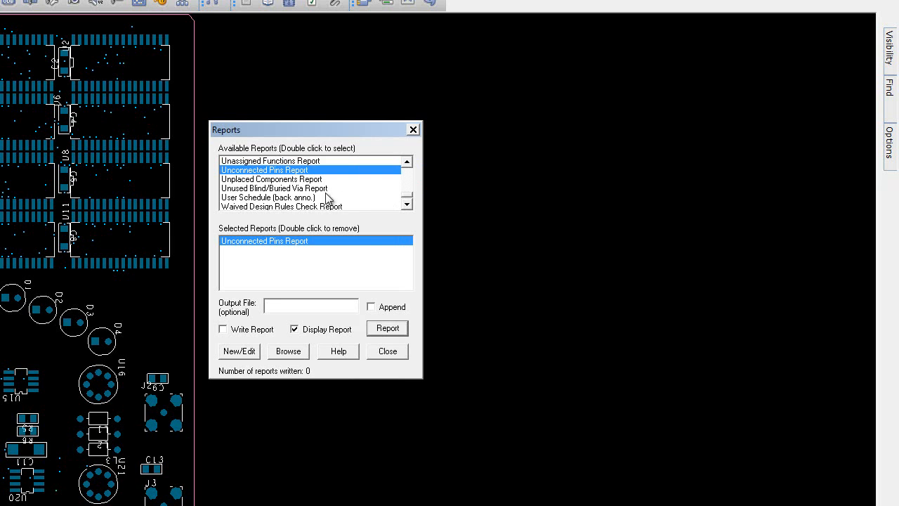
Step: Replace the selected report with the Unplaced Components Report, generate it for review and finish reporting
double_click(281, 180)
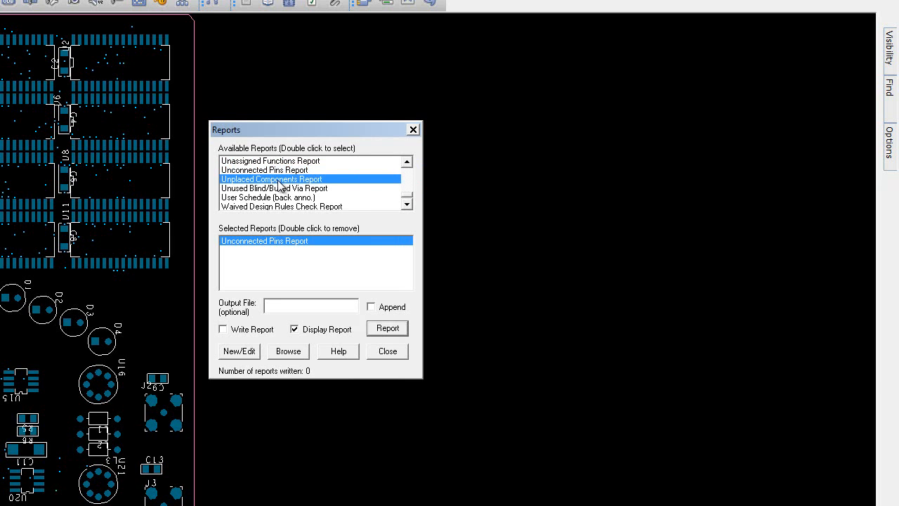
double_click(278, 244)
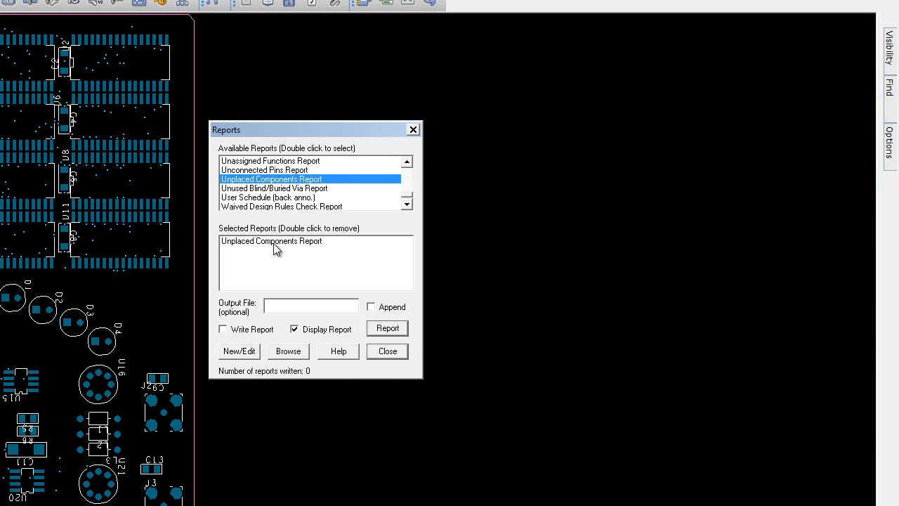
click(396, 332)
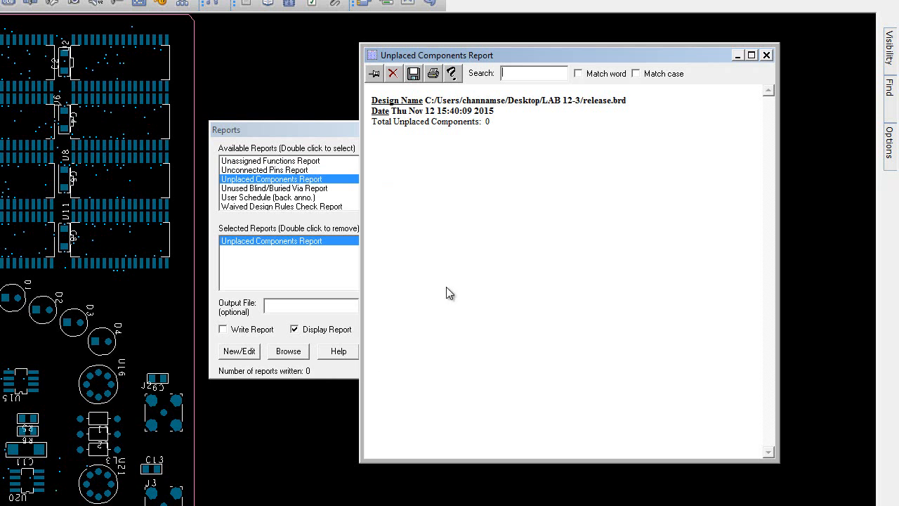
click(766, 56)
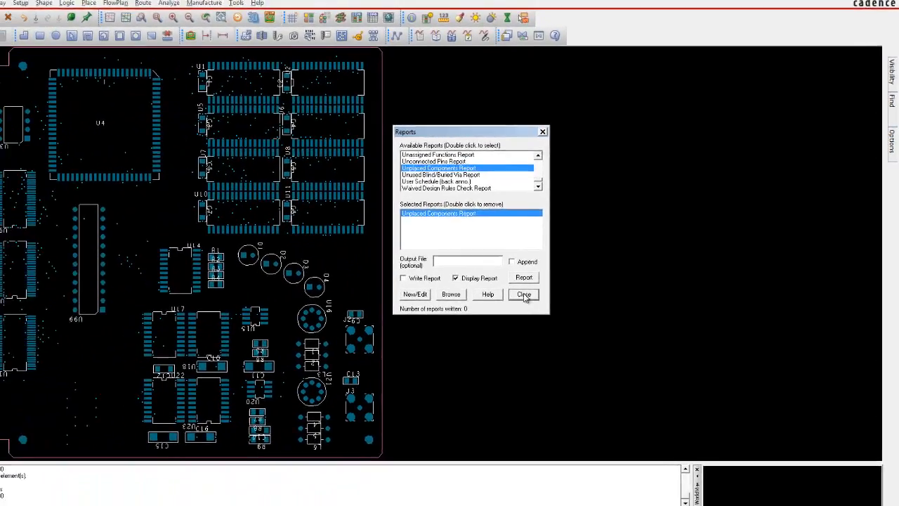
click(524, 295)
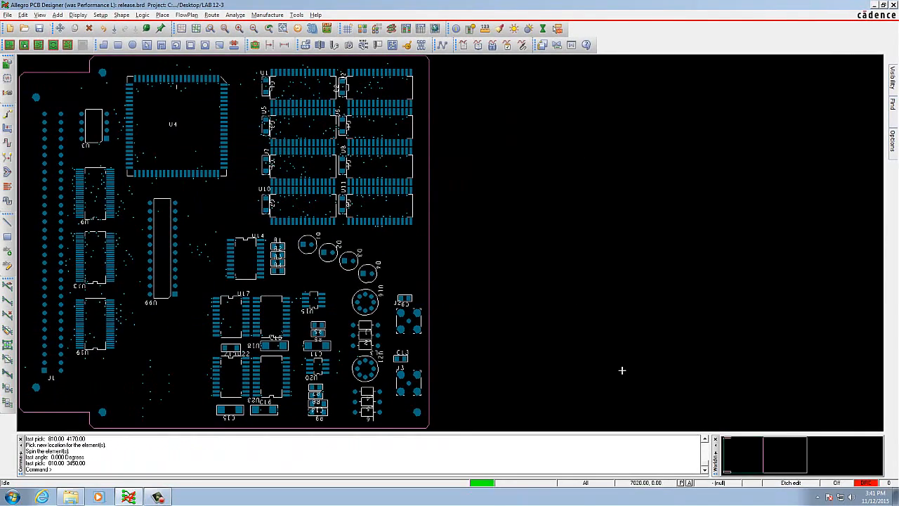
Step: Open the artwork settings, review the general parameters for the output device, format and film size, and accept them
click(274, 16)
click(284, 49)
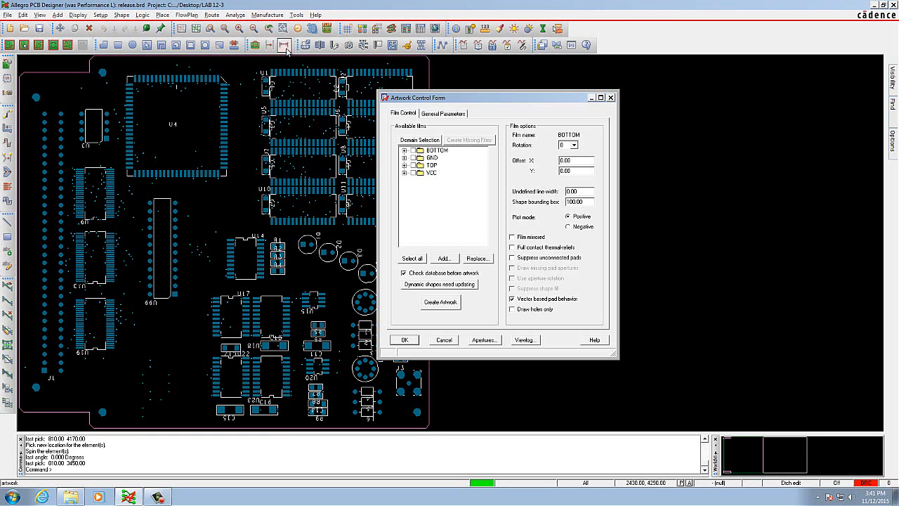
click(444, 115)
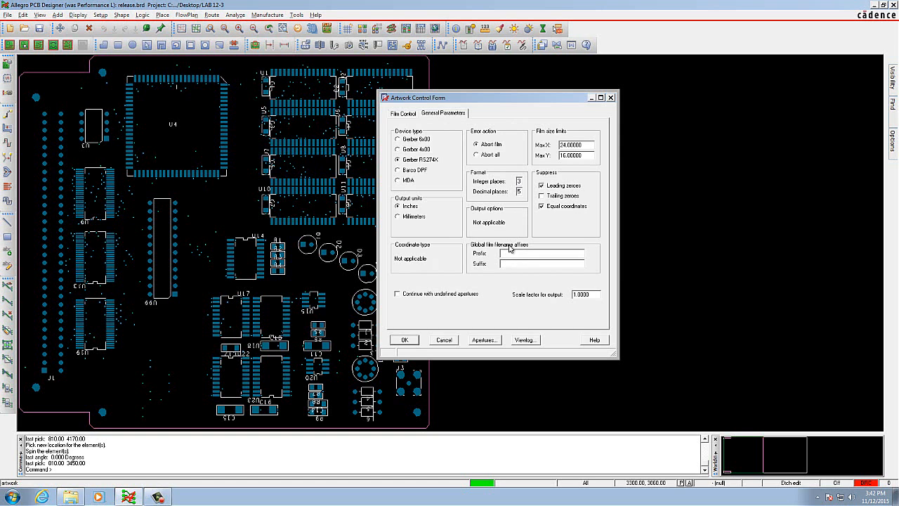
click(404, 340)
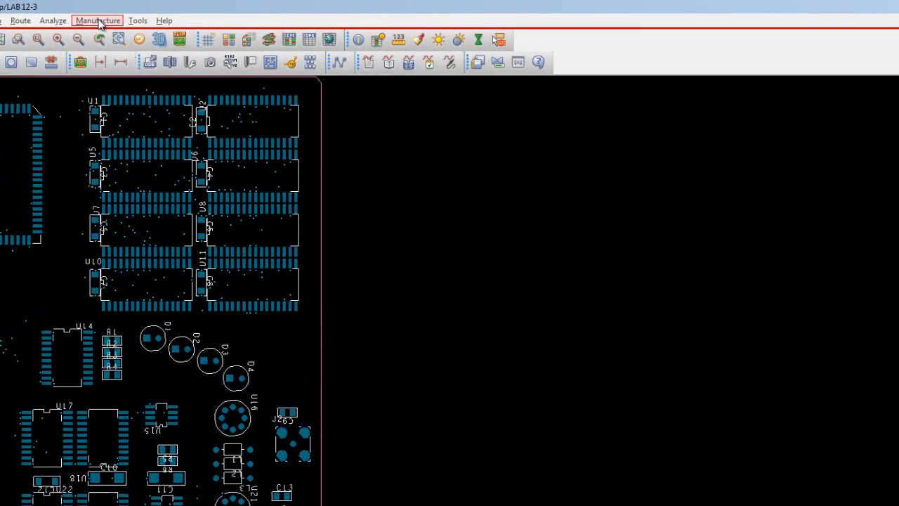
Step: Reopen the artwork settings, inspect the BOTTOM film's subclasses and set that film's undefined line width to 10
click(267, 15)
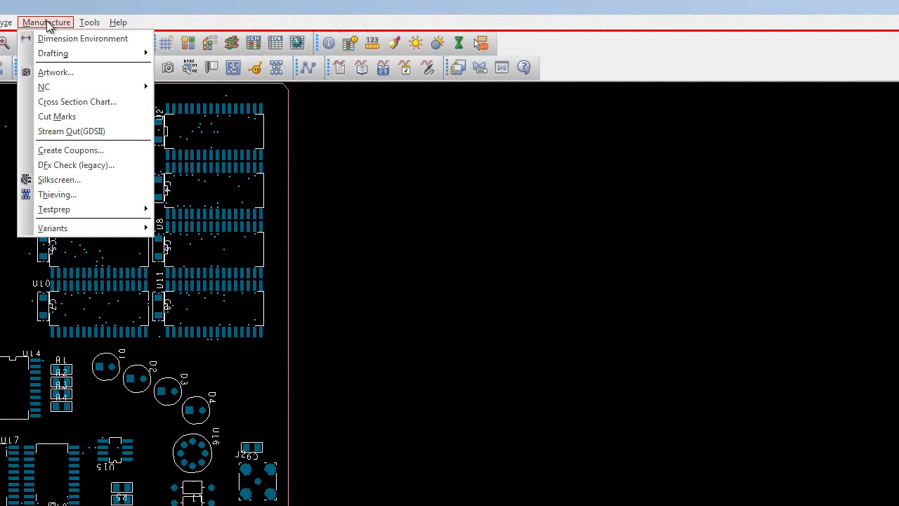
click(60, 72)
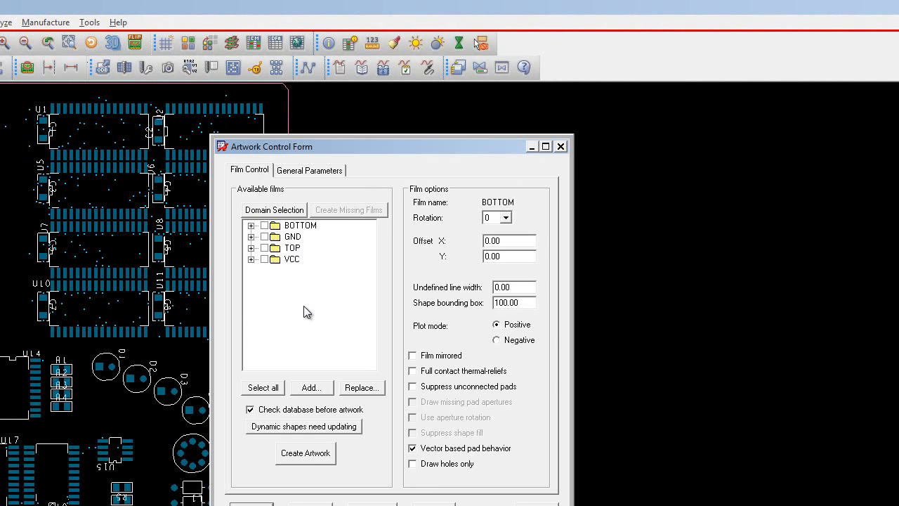
click(250, 226)
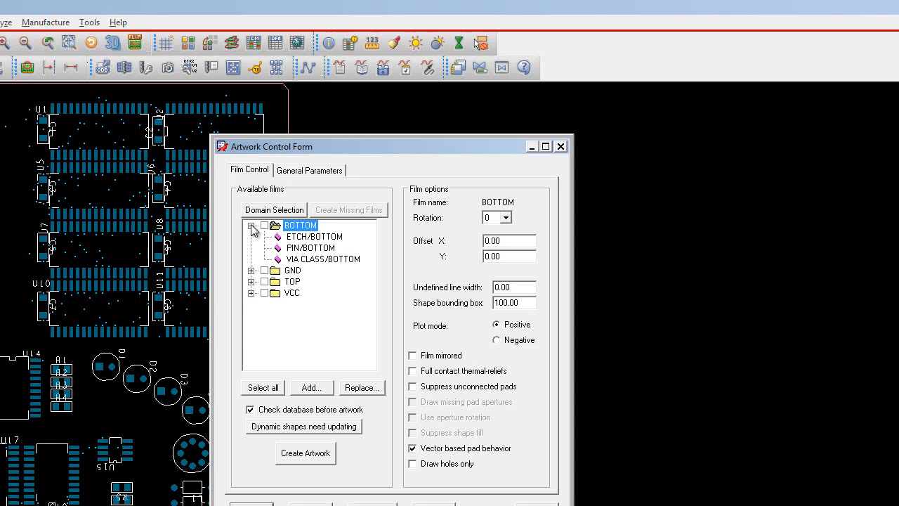
click(251, 225)
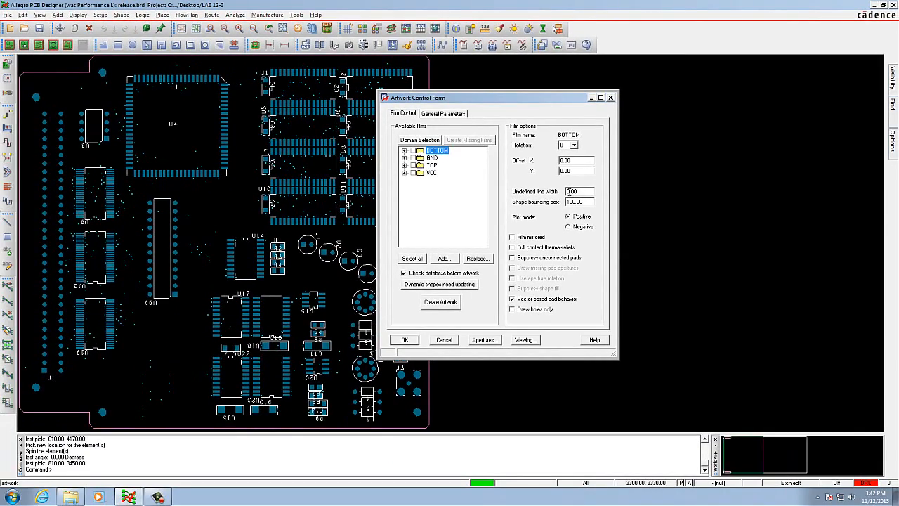
click(567, 191)
Step: Inspect the GND film's subclasses and set its undefined line width to 10
click(404, 158)
click(405, 159)
click(404, 158)
click(431, 159)
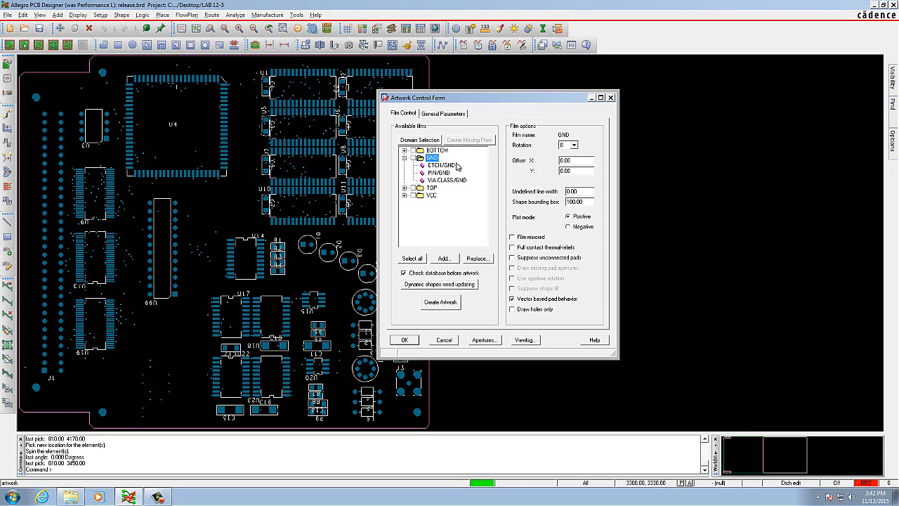
click(569, 191)
click(405, 158)
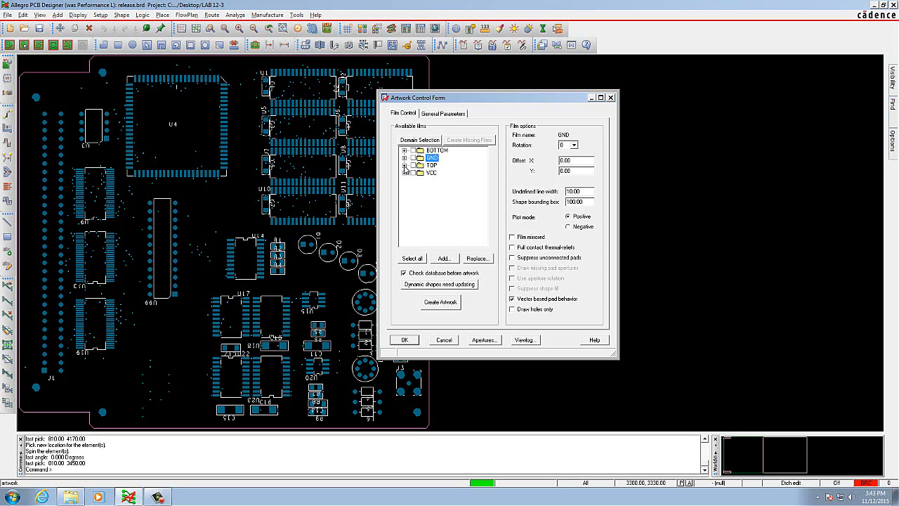
Step: Inspect the TOP film's subclasses and set its undefined line width to 10
click(404, 166)
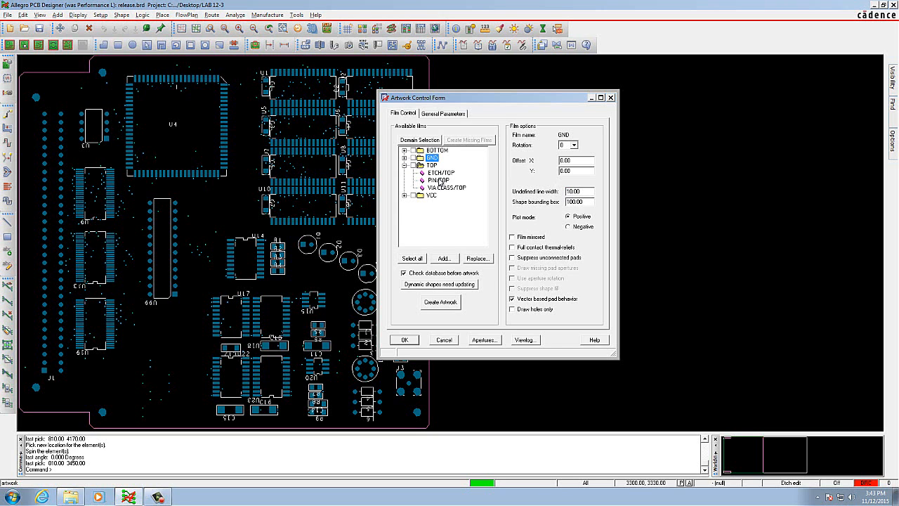
click(431, 165)
click(567, 191)
click(404, 166)
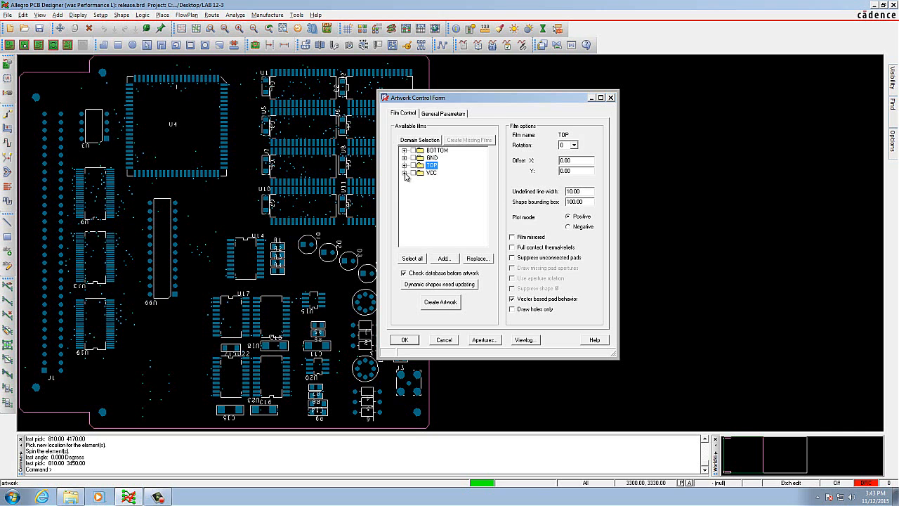
Step: Set the VCC film's undefined line width to 10, inspect its subclasses and accept the artwork settings
click(405, 173)
click(431, 173)
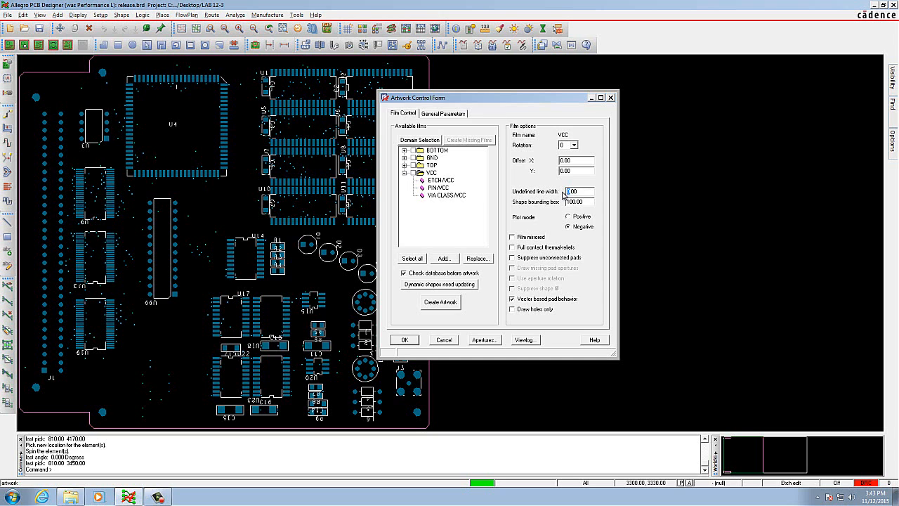
click(405, 174)
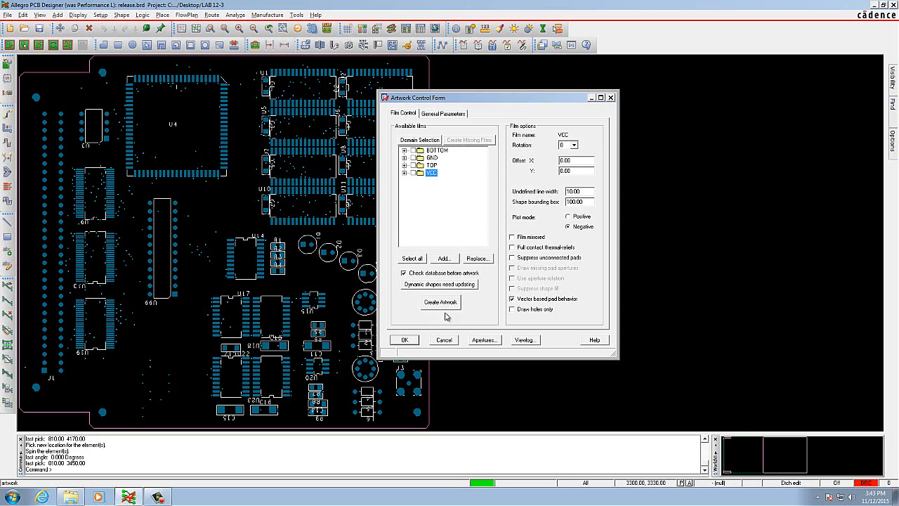
click(406, 340)
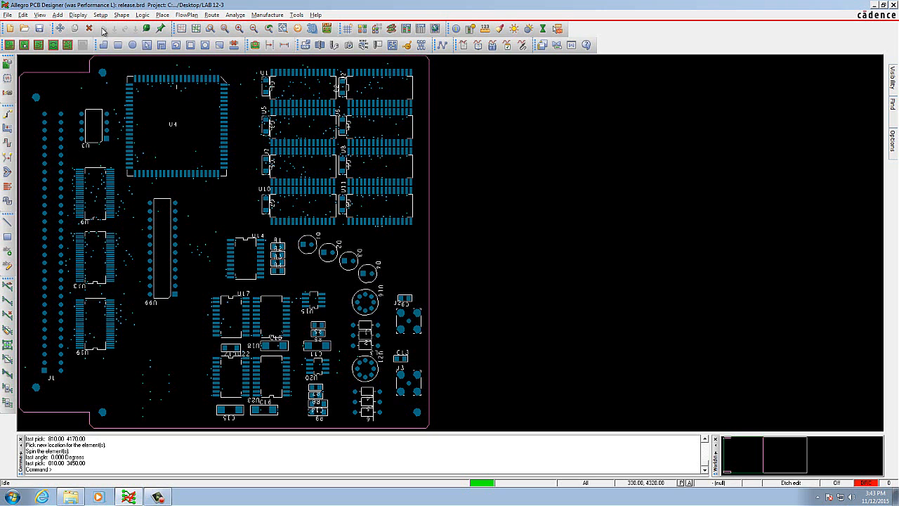
Step: Turn global visibility off for all classes in the color settings and apply the change
click(78, 15)
click(91, 25)
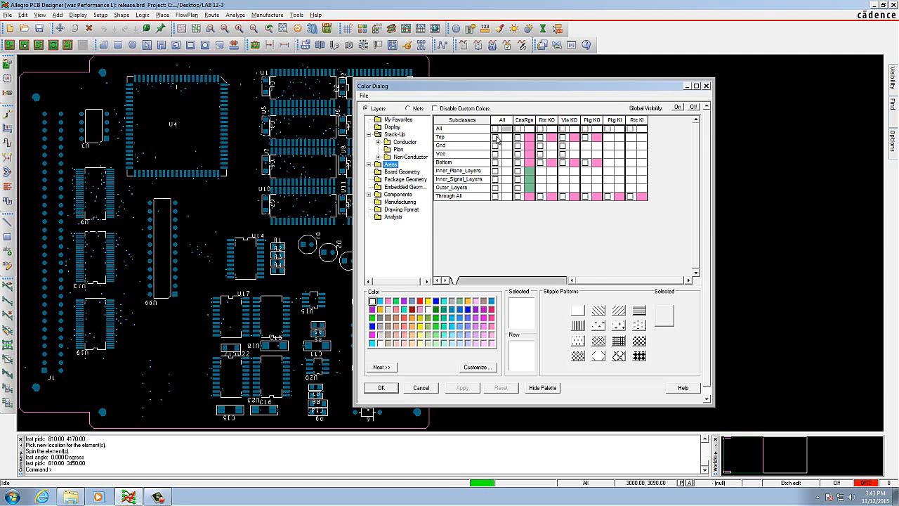
click(694, 107)
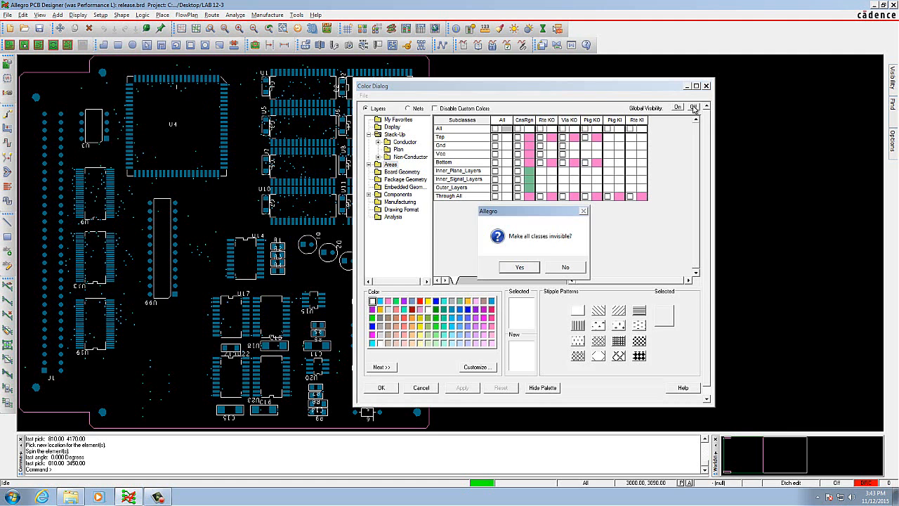
click(531, 269)
click(463, 387)
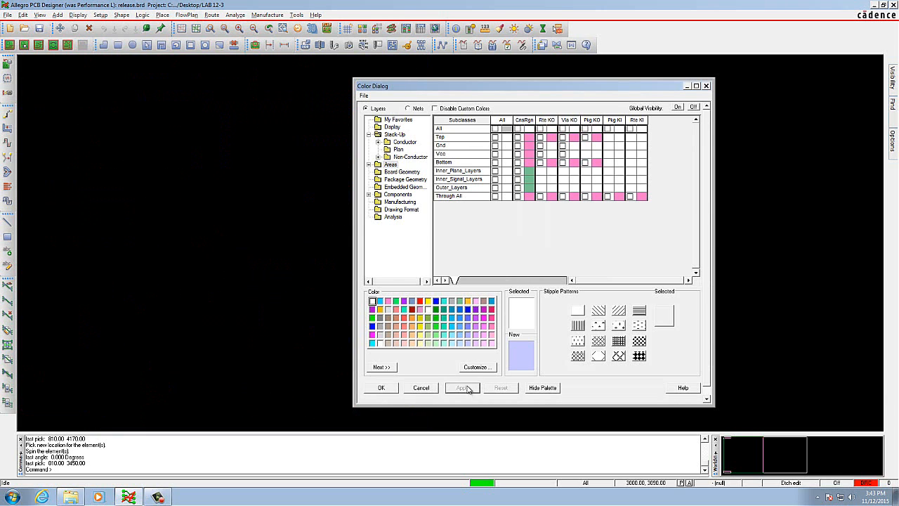
click(468, 301)
click(461, 301)
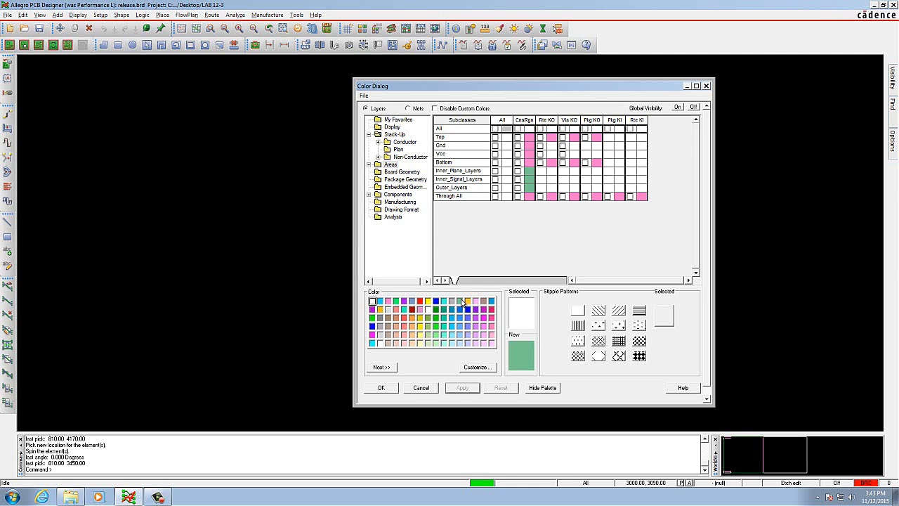
click(454, 301)
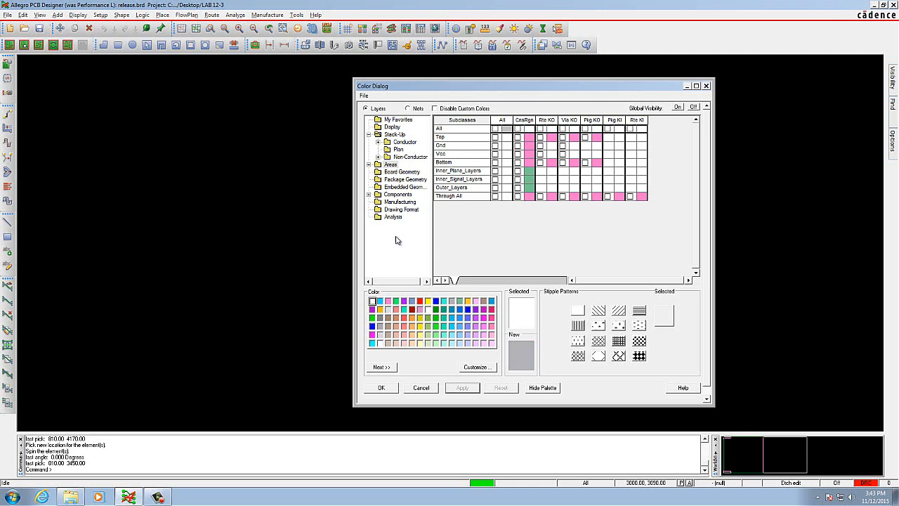
Step: Make the Autosilk_Top subclass of the Manufacturing class visible and apply the change
click(402, 202)
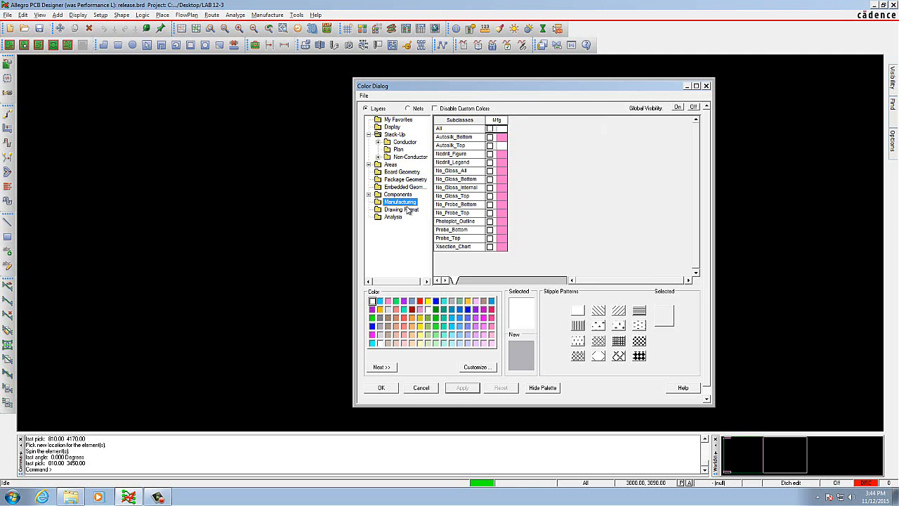
click(490, 146)
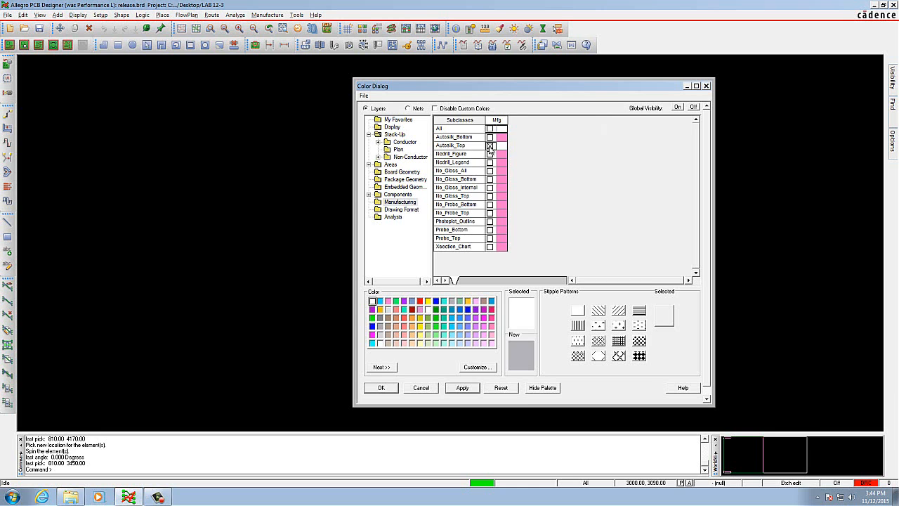
click(463, 389)
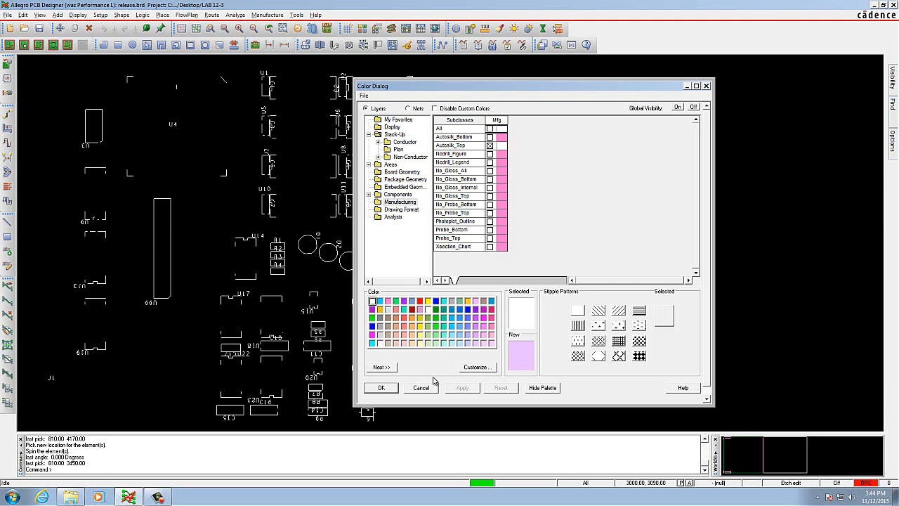
Step: Accept the color settings and add a film named AUTOSILK_TOP to the available artwork films
click(380, 388)
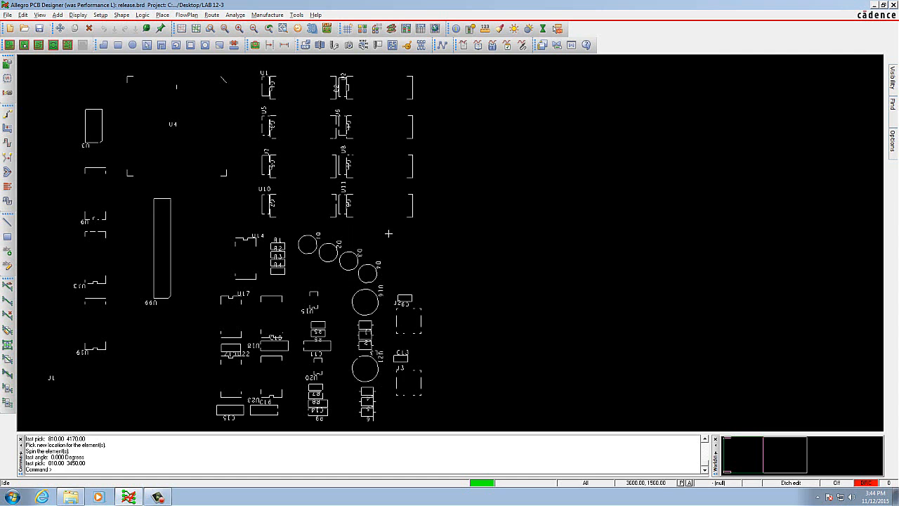
click(268, 14)
click(277, 44)
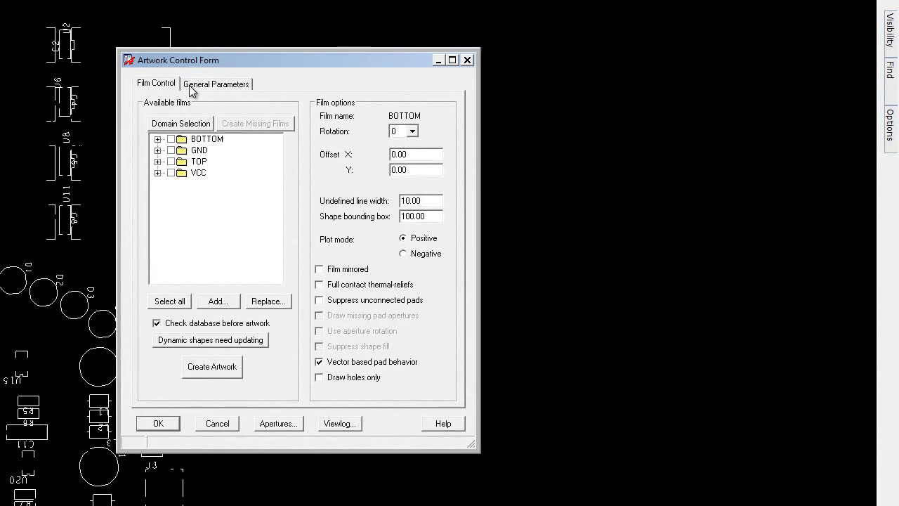
drag(228, 59, 380, 59)
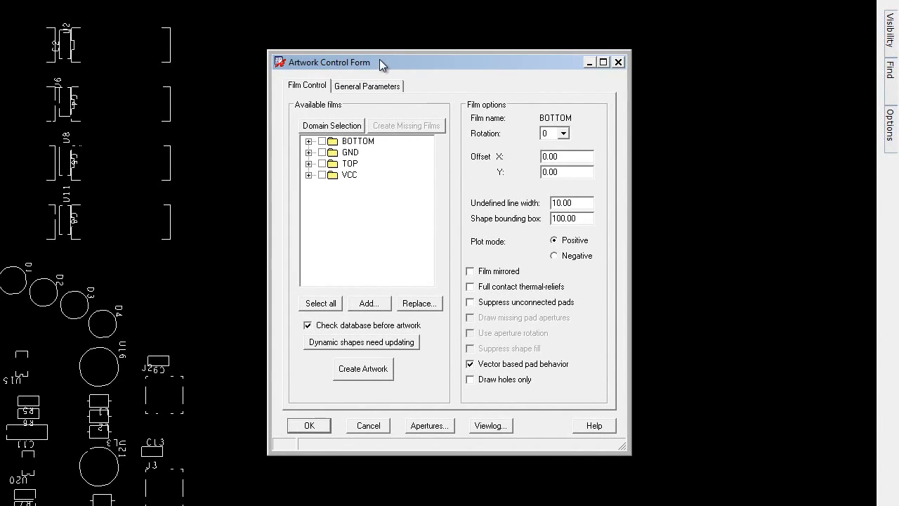
click(349, 175)
right_click(352, 177)
click(374, 210)
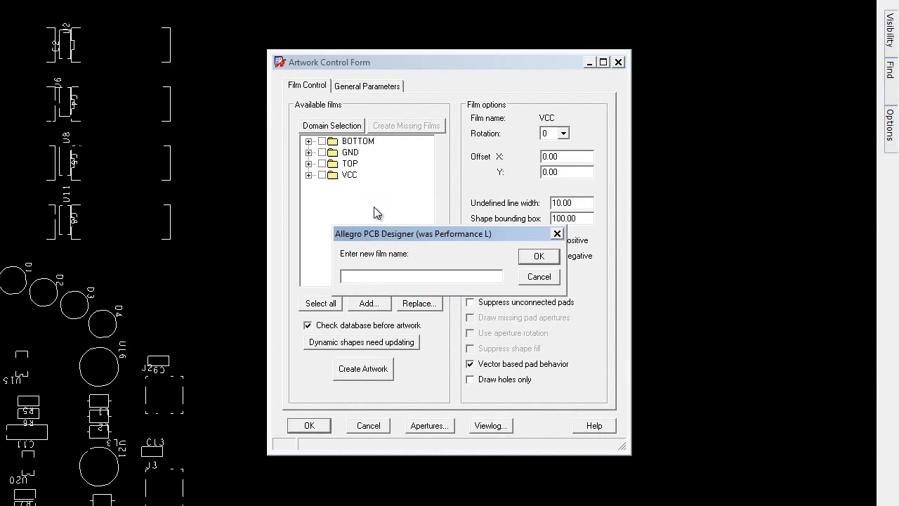
text(Au)
text(UTOSILK)
text(_TOP)
click(538, 257)
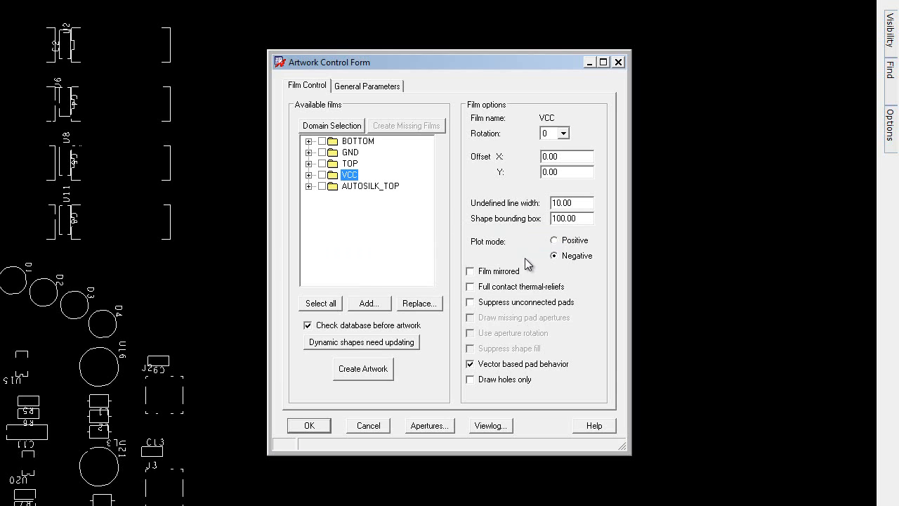
Step: Inspect the AUTOSILK_TOP film's subclasses and set its undefined line width to 10
click(309, 187)
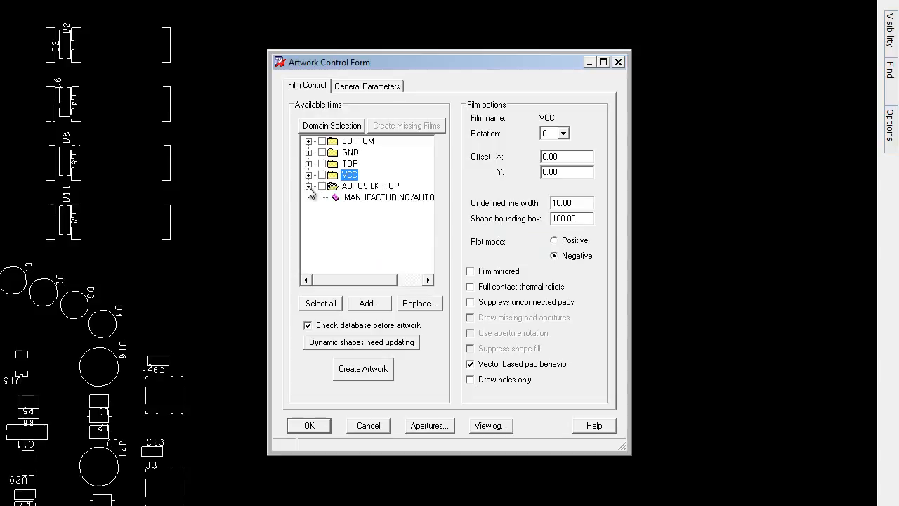
click(308, 187)
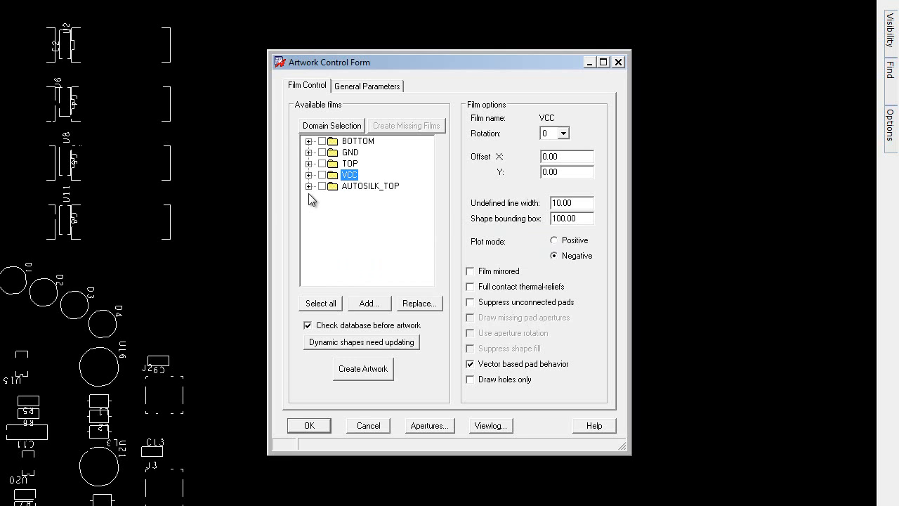
click(354, 187)
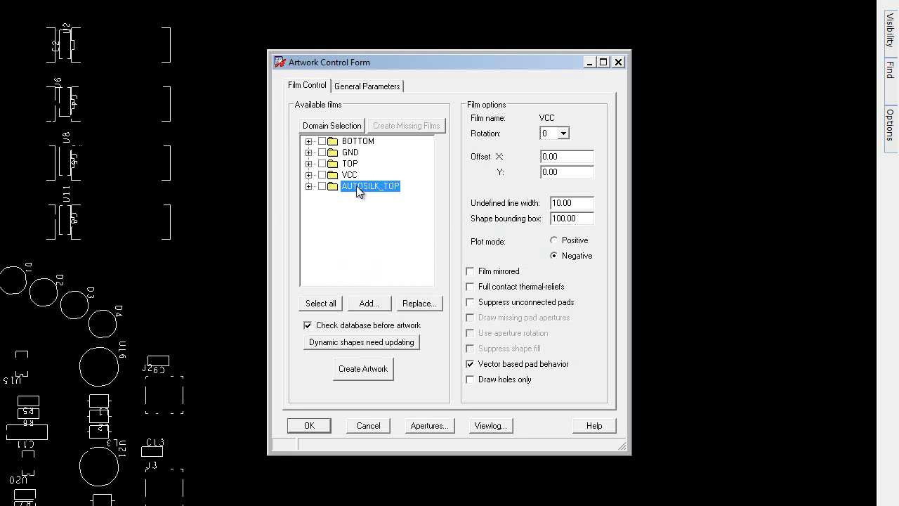
click(556, 203)
drag(556, 203, 546, 210)
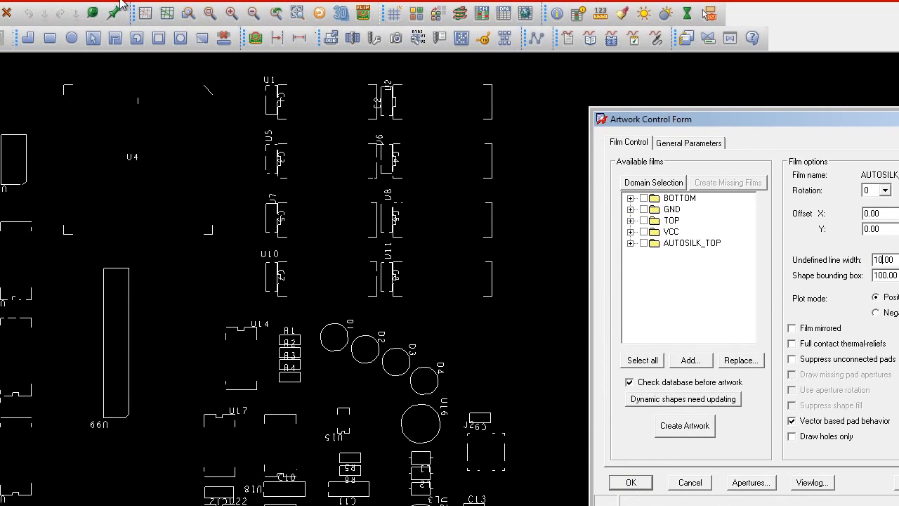
Step: Reopen the color settings and turn global visibility off to hide the silkscreen and all other classes
click(2, 1)
click(2, 2)
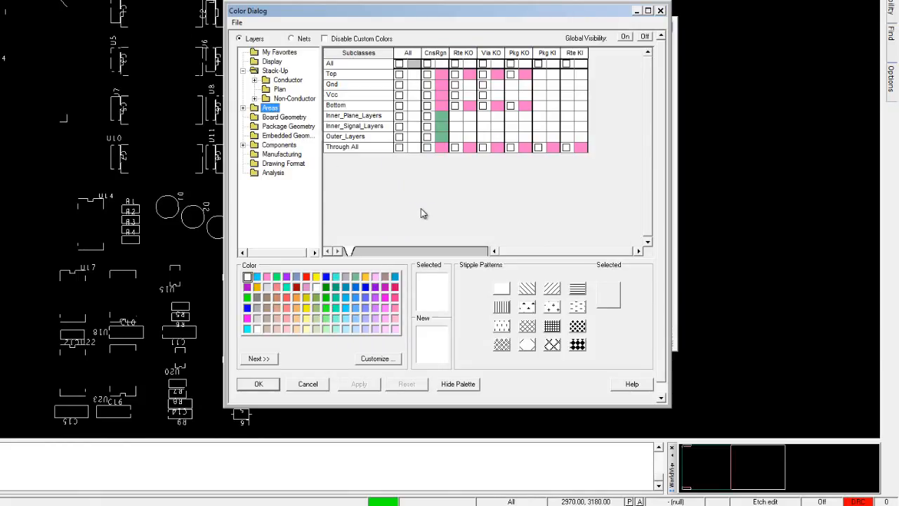
click(645, 37)
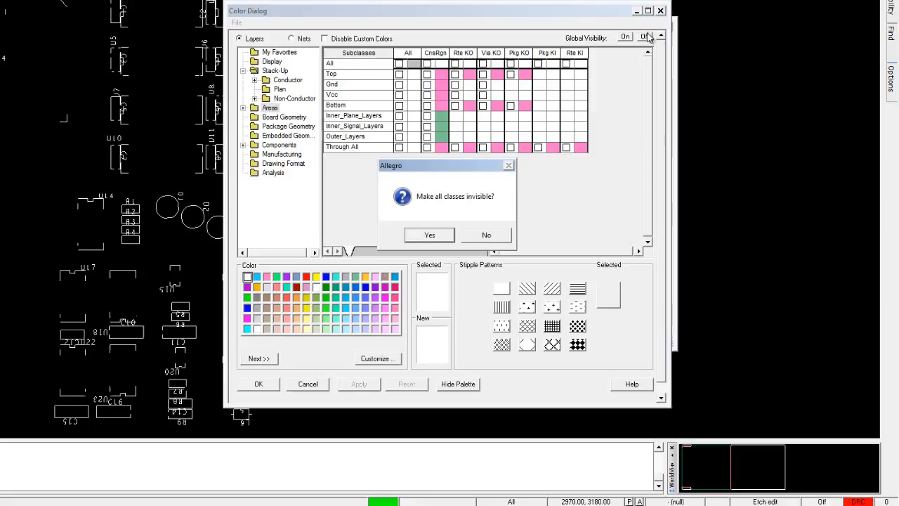
click(434, 240)
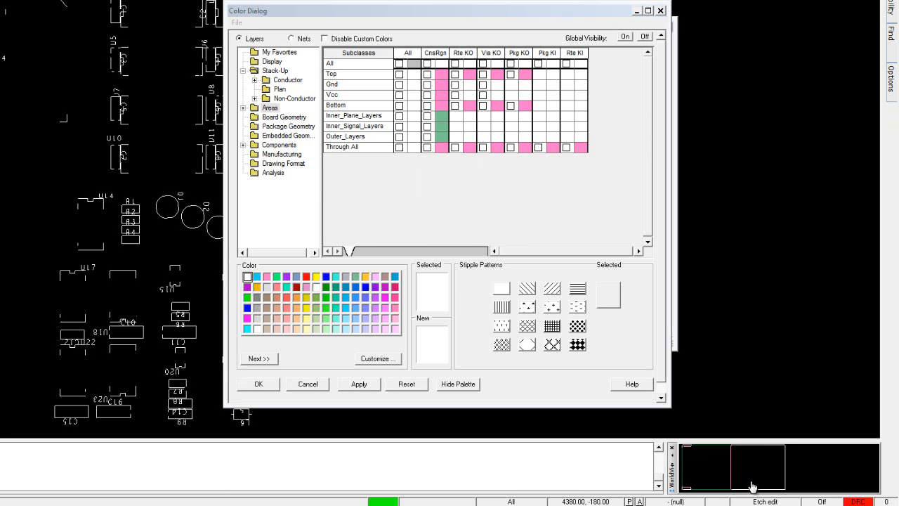
Step: Make the Pin and Via items of the non-conductor Soldermask_Top subclass visible, then apply and accept the color settings
click(282, 71)
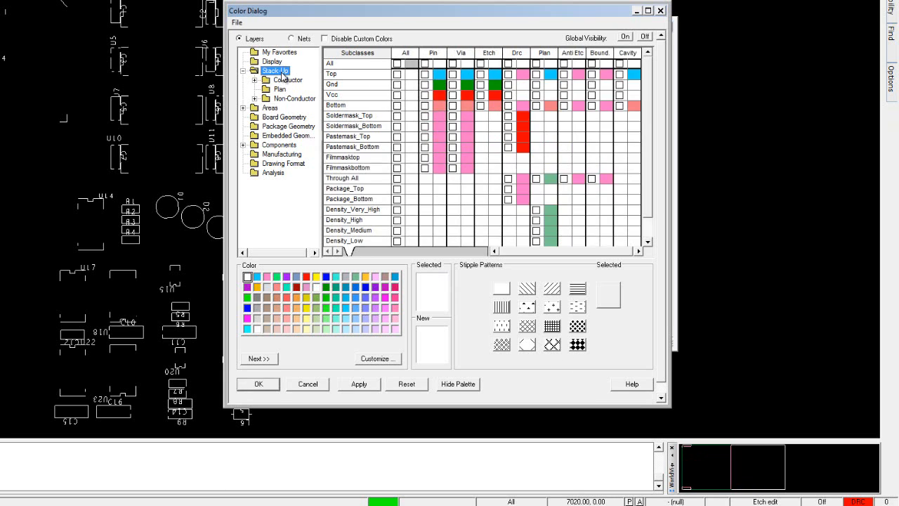
click(295, 99)
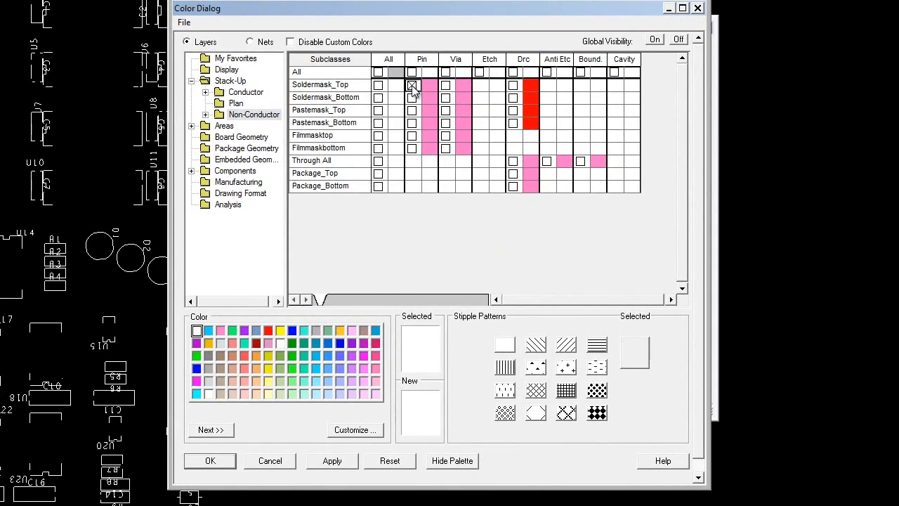
click(422, 77)
click(445, 85)
click(345, 462)
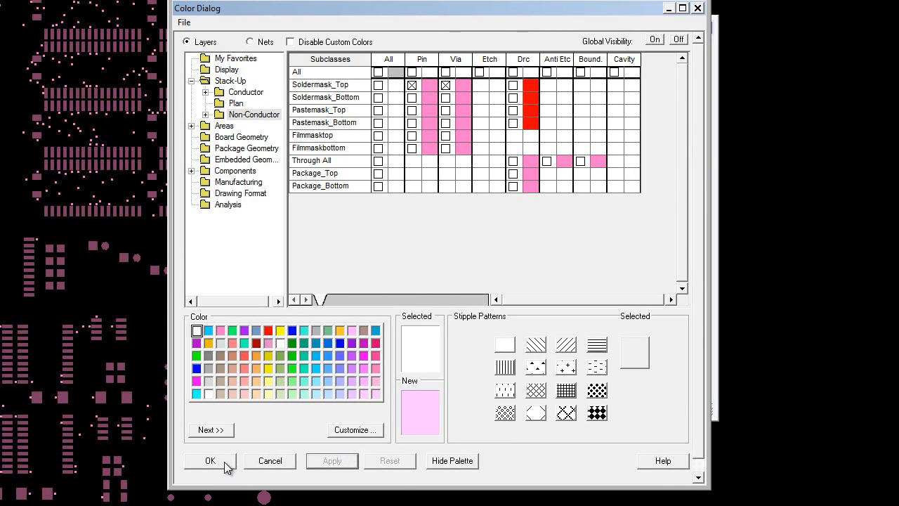
click(225, 461)
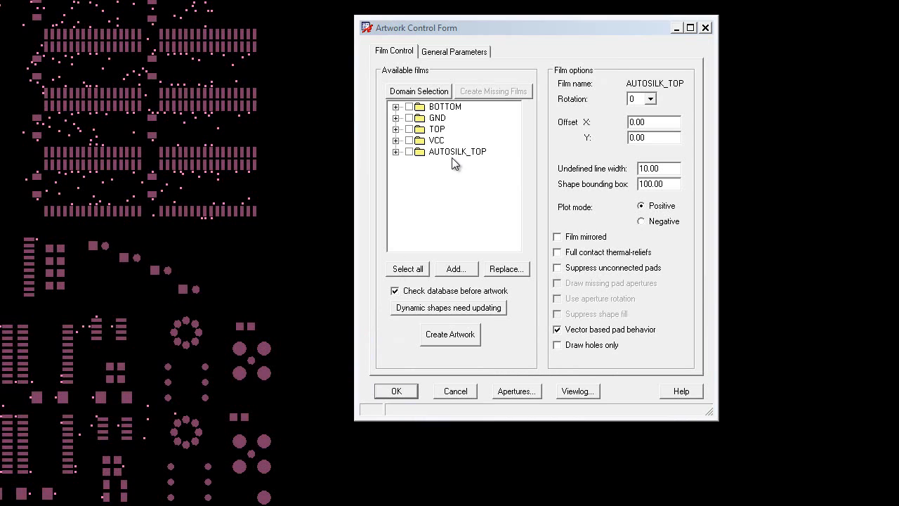
Step: Add a film named SOLDER_TOP to the available artwork films
click(454, 152)
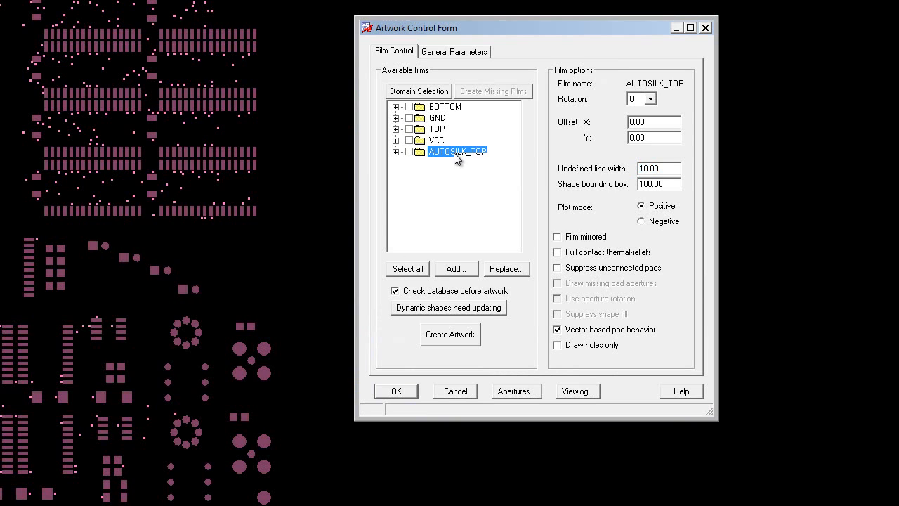
right_click(456, 153)
click(483, 186)
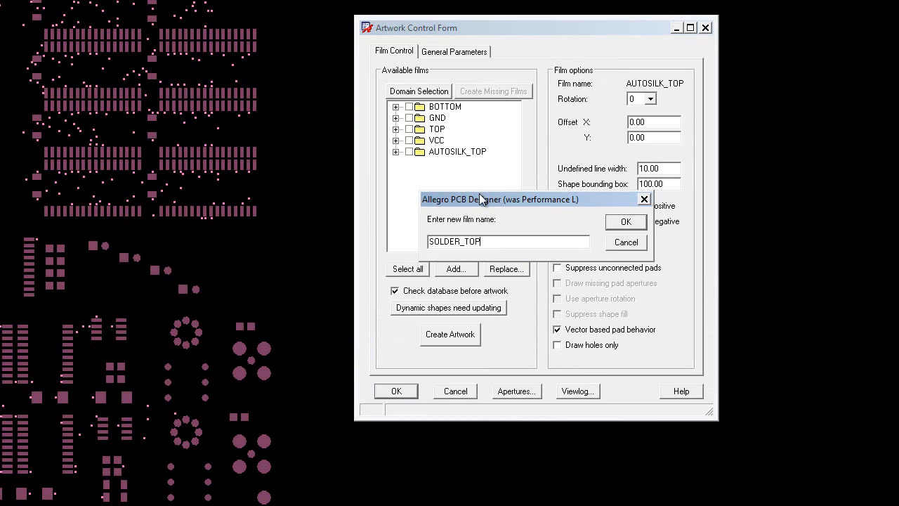
text(SOLDER_TOP)
click(626, 222)
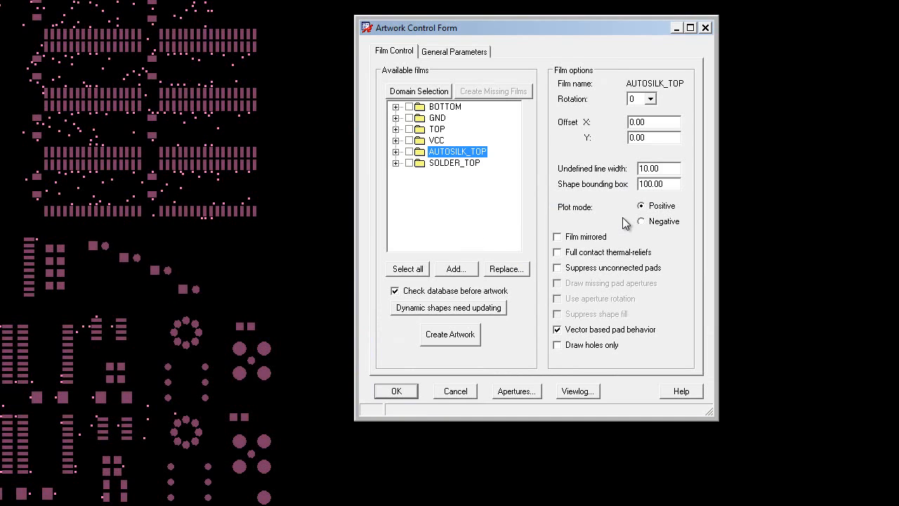
Step: Set the SOLDER_TOP film's undefined line width to 10 and accept the artwork settings
click(456, 165)
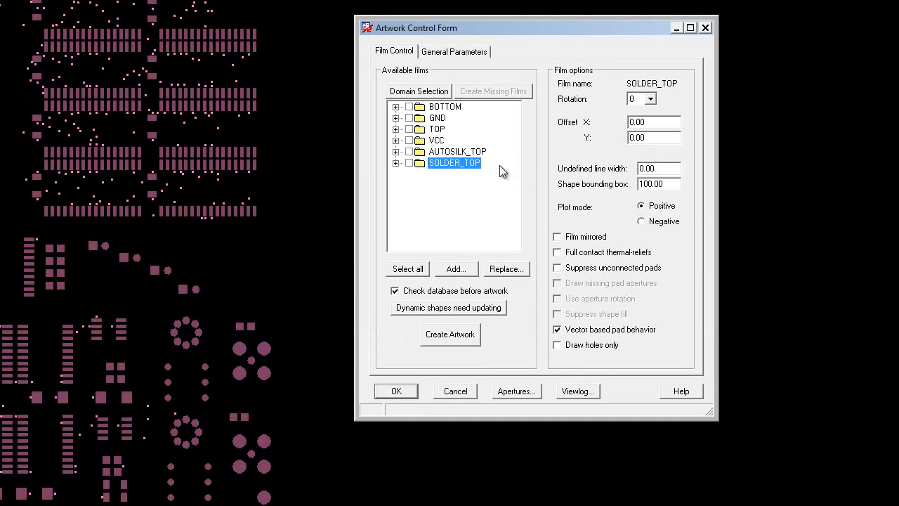
click(642, 169)
text(1)
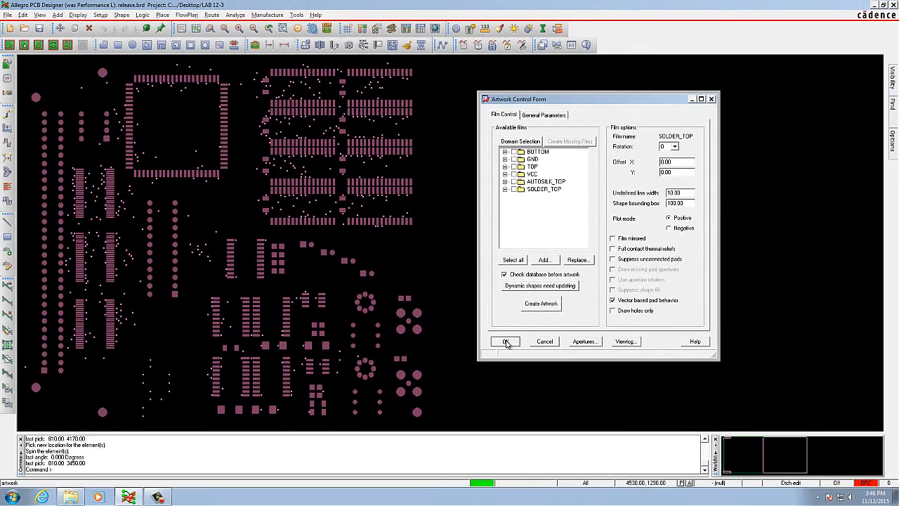
click(484, 351)
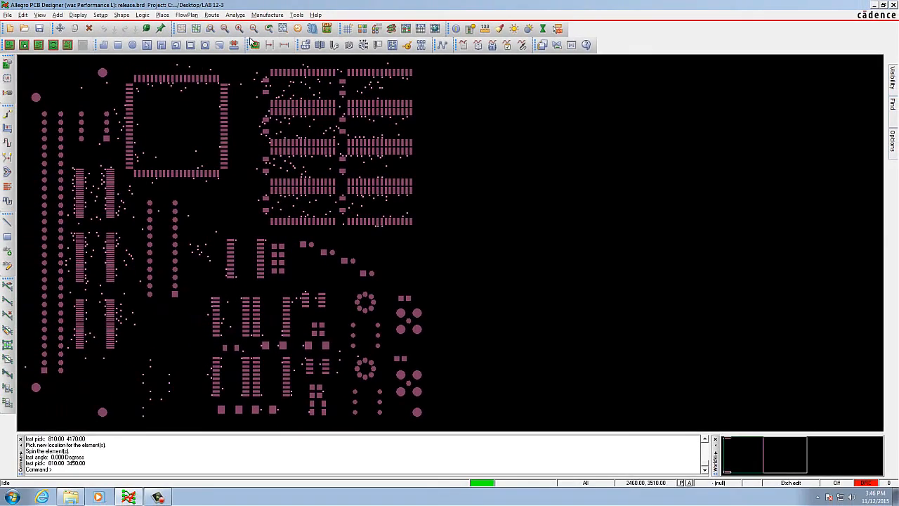
Step: Turn global visibility off for all classes to clear the top solder mask from display, and apply the change
click(266, 15)
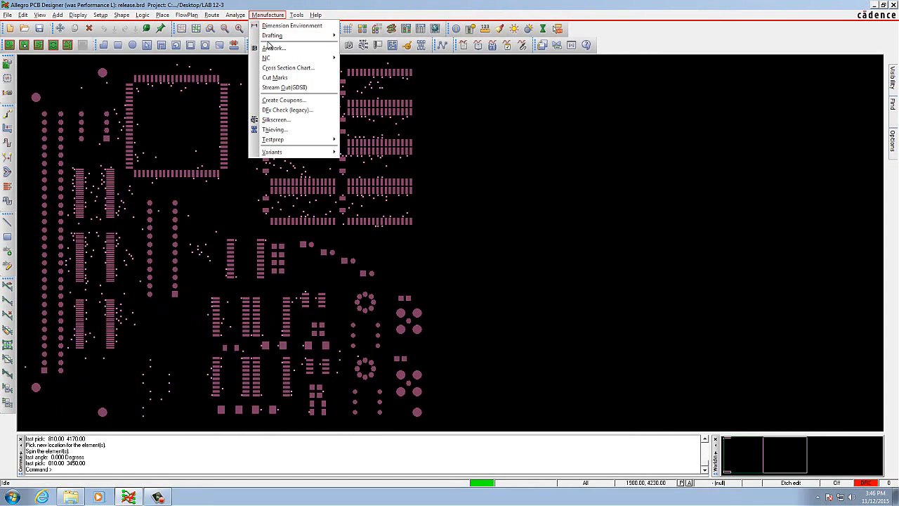
mouse_move(96, 21)
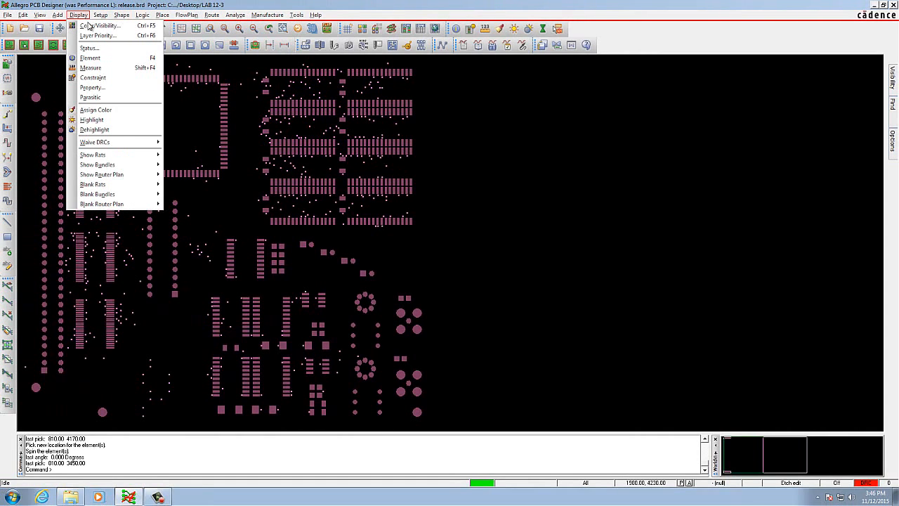
click(92, 26)
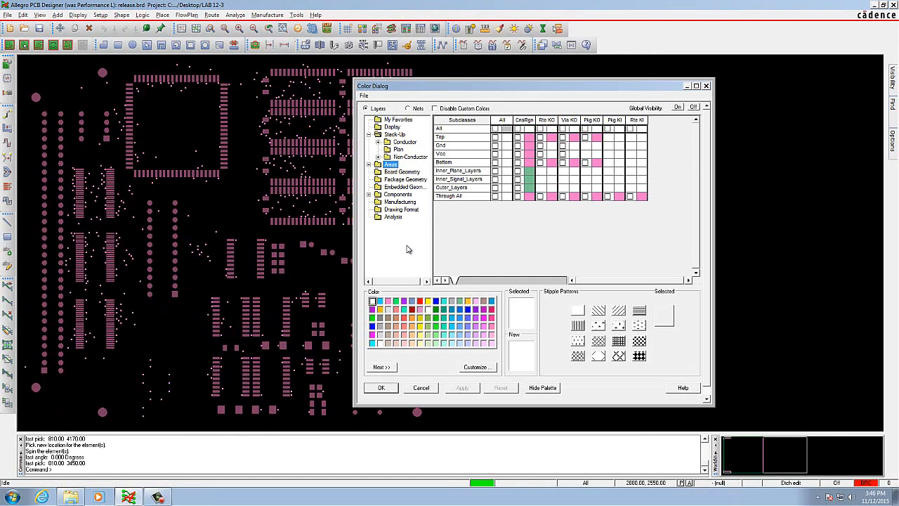
click(694, 107)
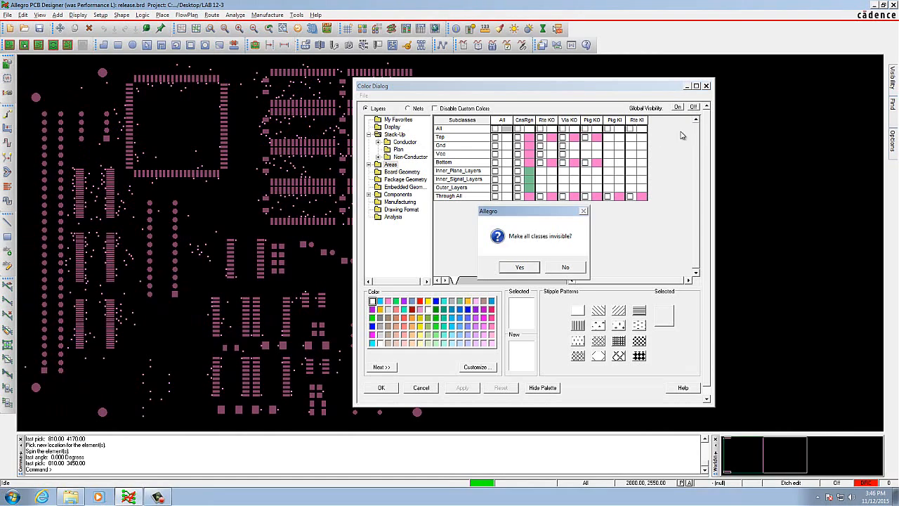
click(520, 267)
click(463, 388)
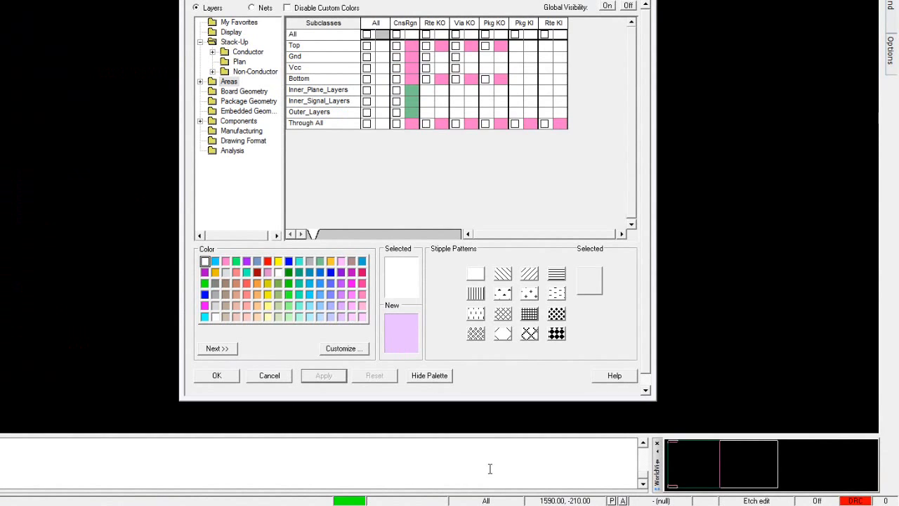
Step: Make the Pin and Via items of the non-conductor Soldermask_Bottom subclass visible, then apply and accept the color settings
click(229, 82)
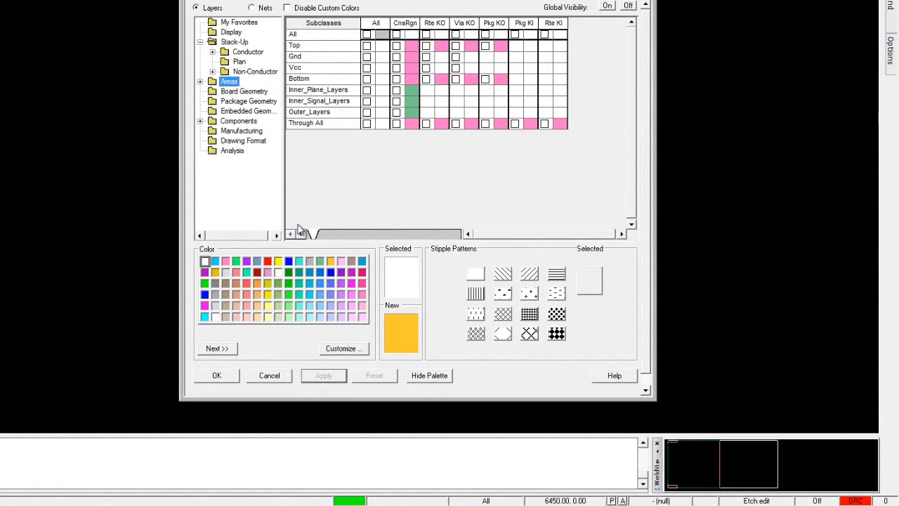
click(236, 42)
click(255, 72)
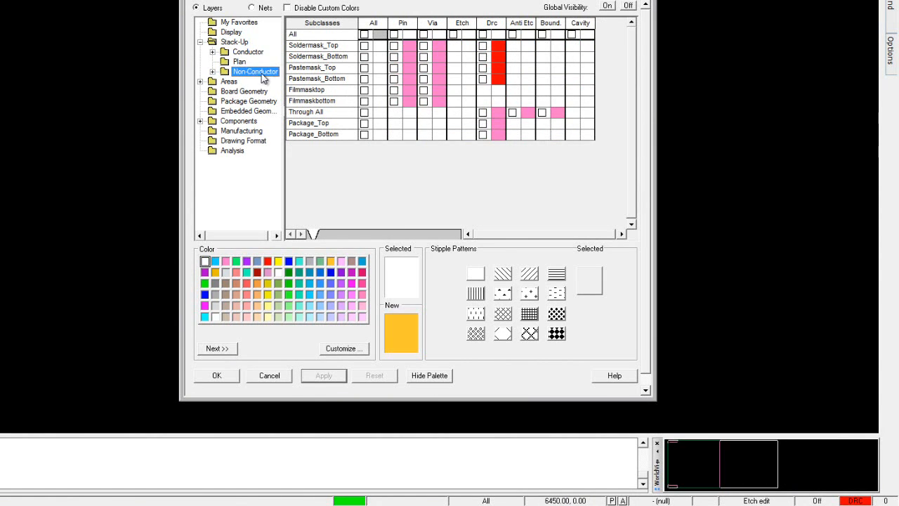
click(395, 57)
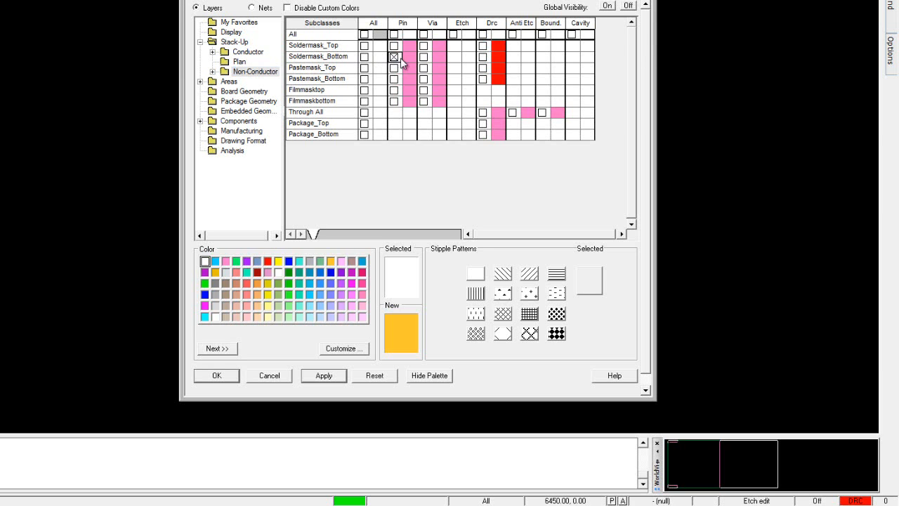
click(423, 57)
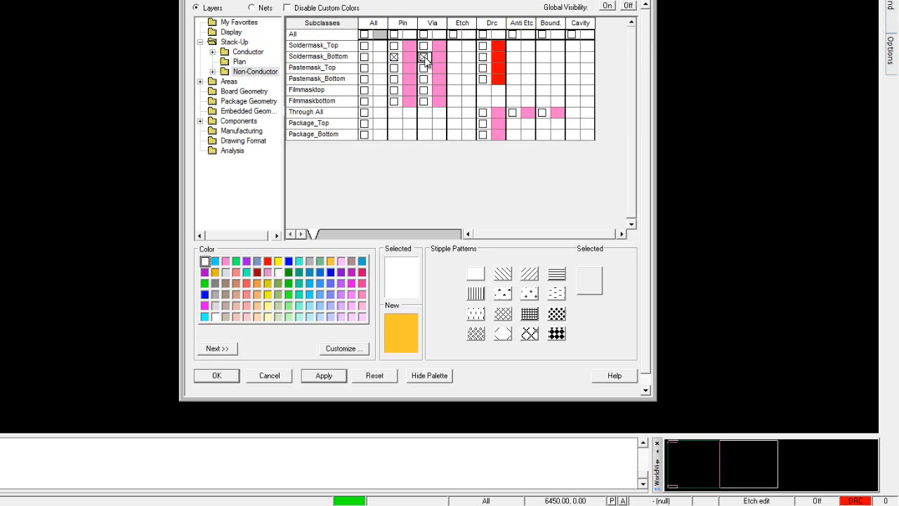
click(330, 378)
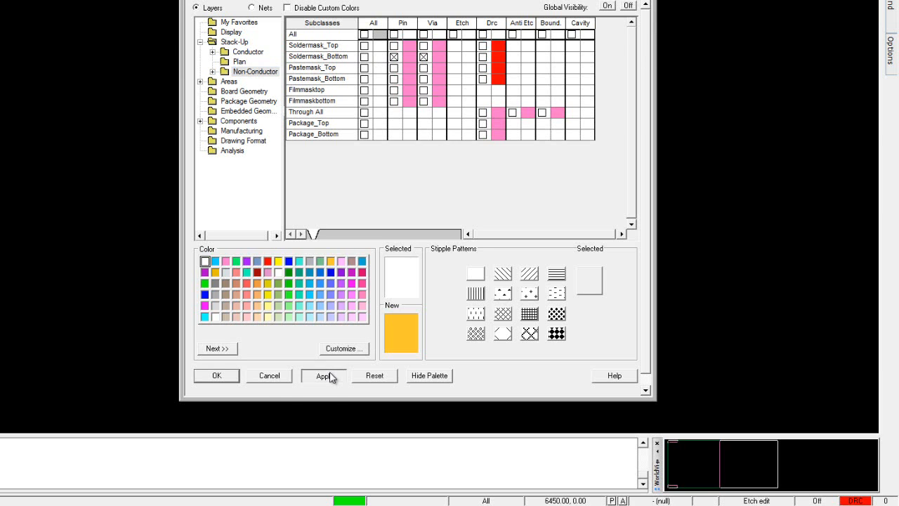
click(220, 383)
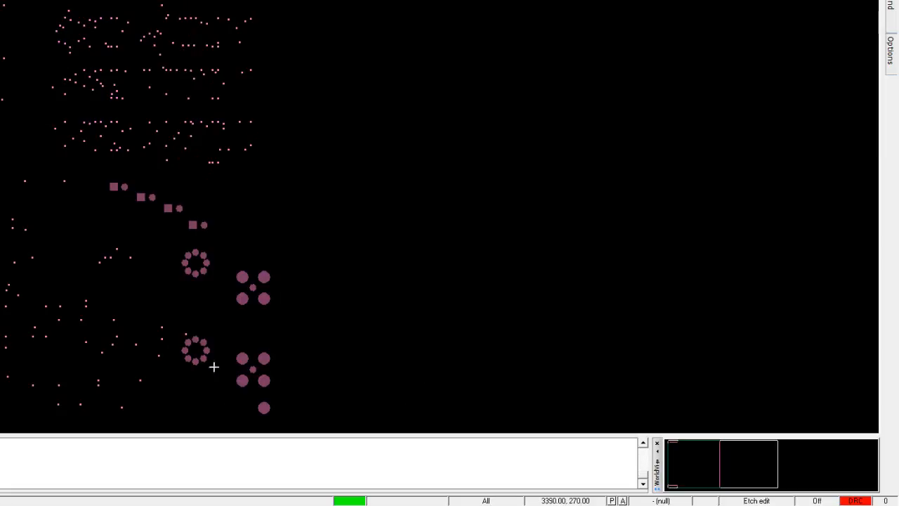
Step: Add a film named SOLDER_BOTTOM to the available artwork films
click(62, 0)
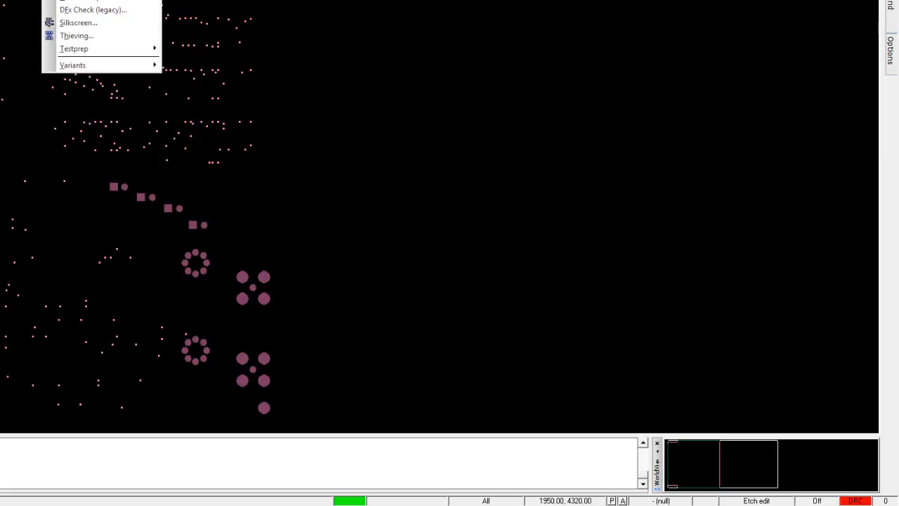
click(78, 0)
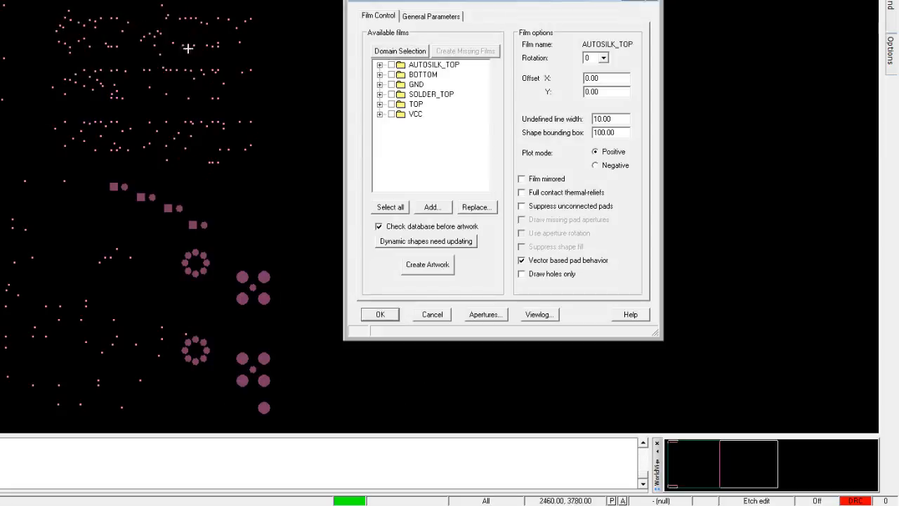
right_click(437, 94)
click(462, 125)
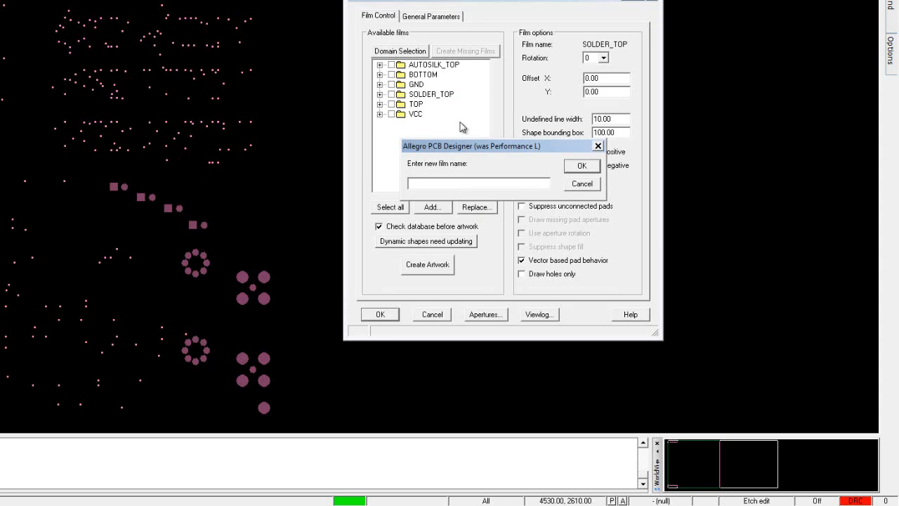
text(SOLDER_BOTTOM)
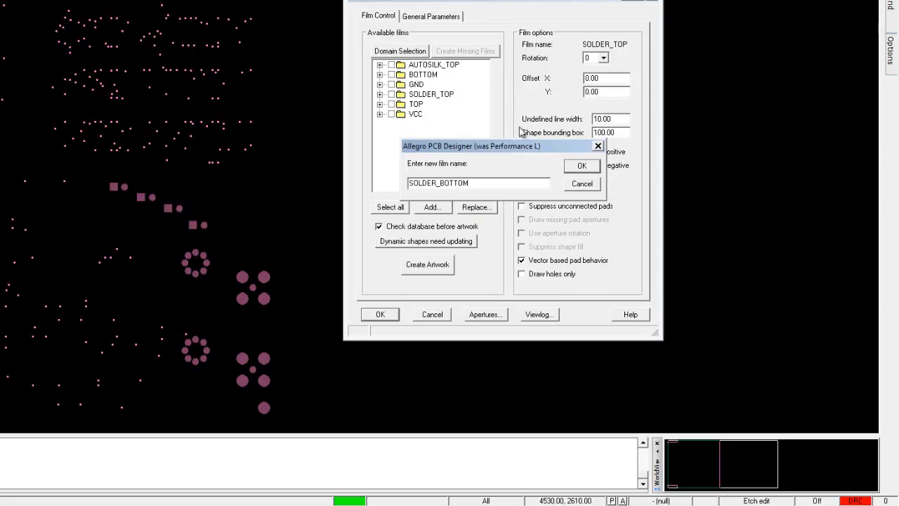
click(581, 166)
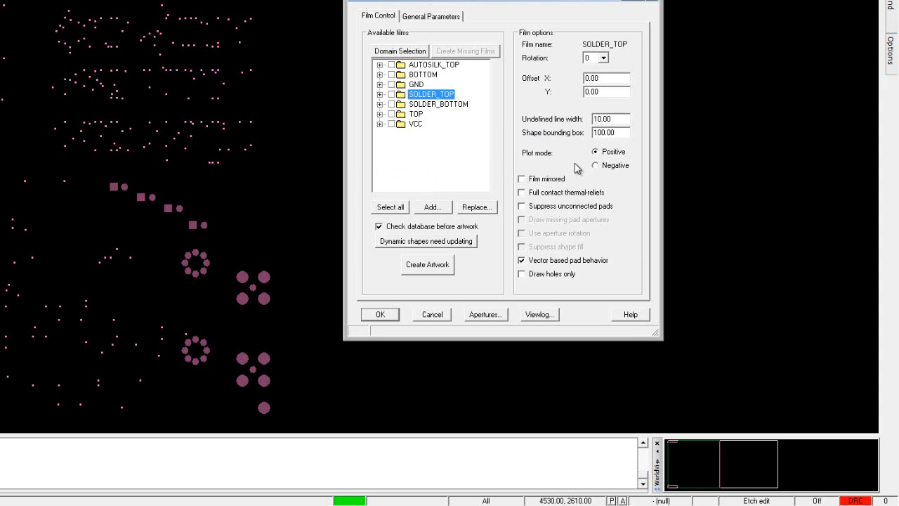
Step: Set the SOLDER_BOTTOM film's undefined line width to 10 and accept the artwork settings
click(455, 106)
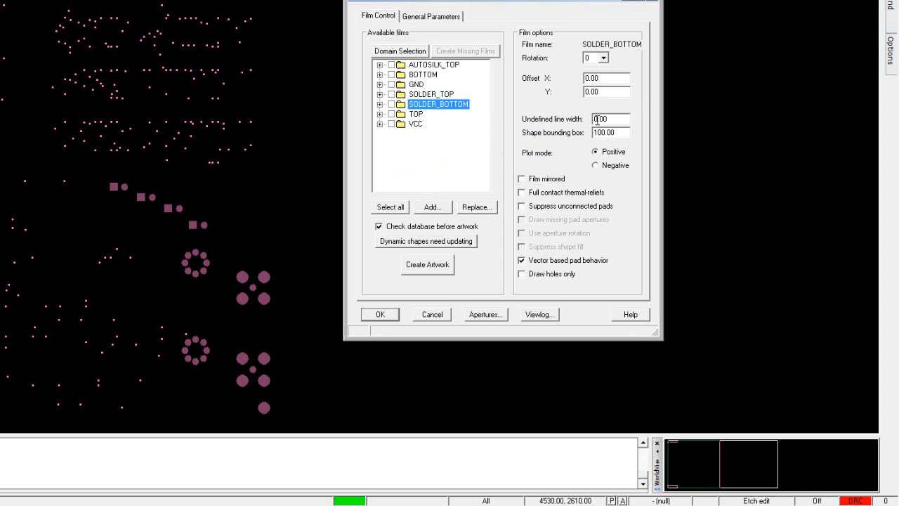
drag(596, 120, 589, 123)
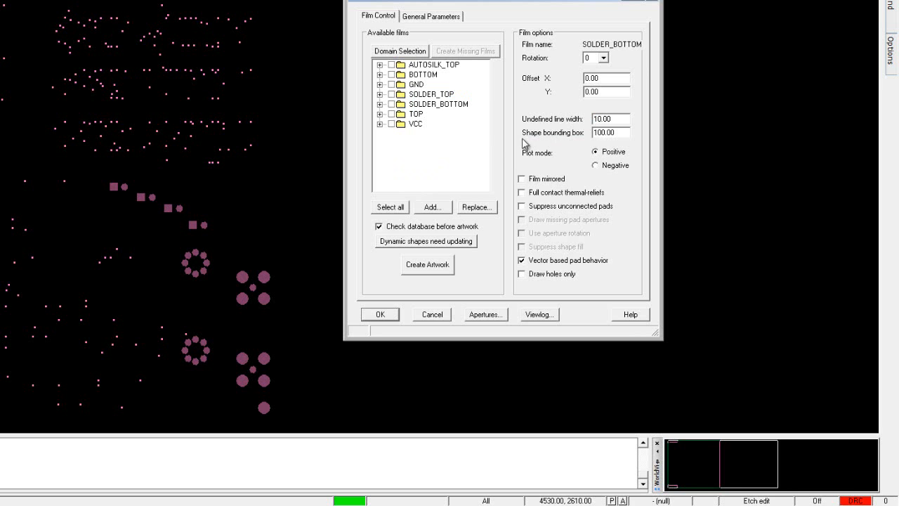
click(463, 163)
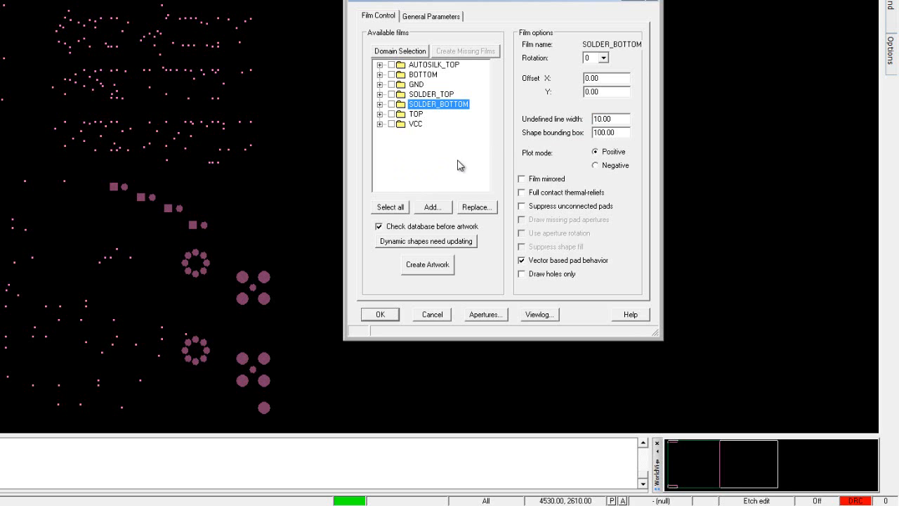
click(380, 314)
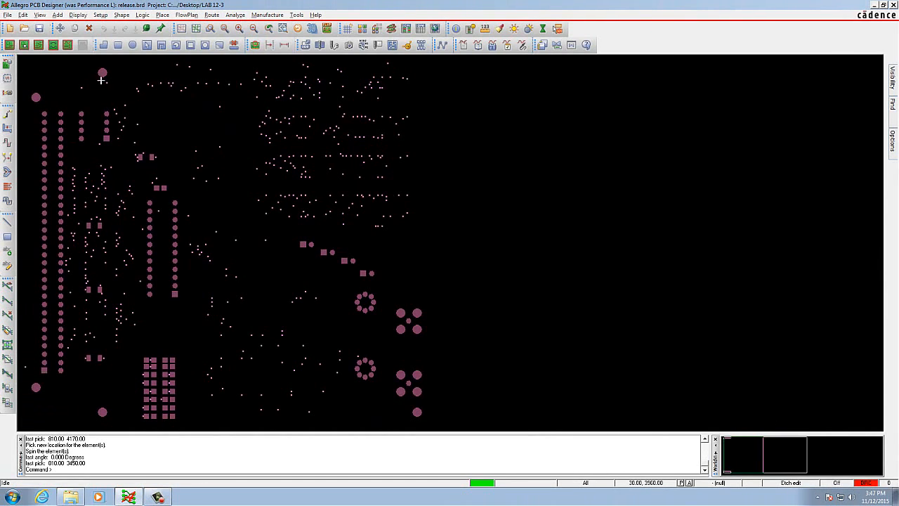
Step: Update the design rule checks from the design status and close the status form
click(79, 14)
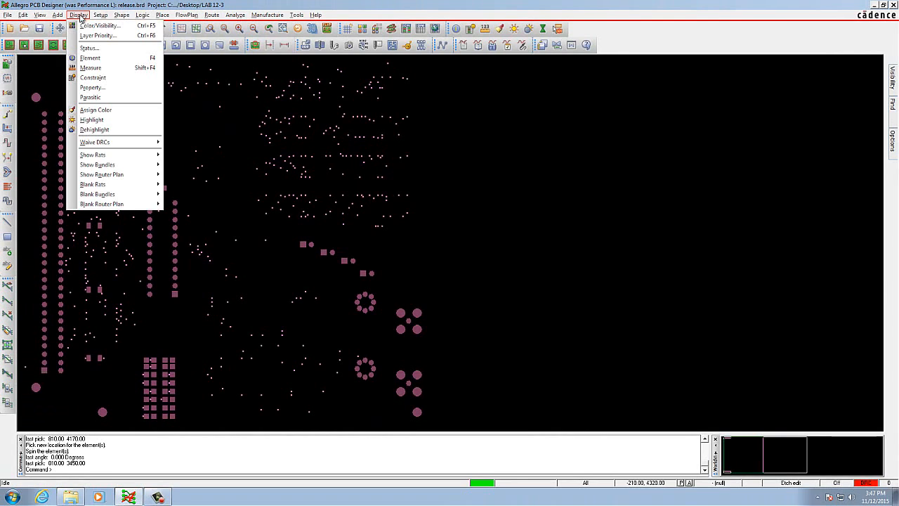
click(90, 48)
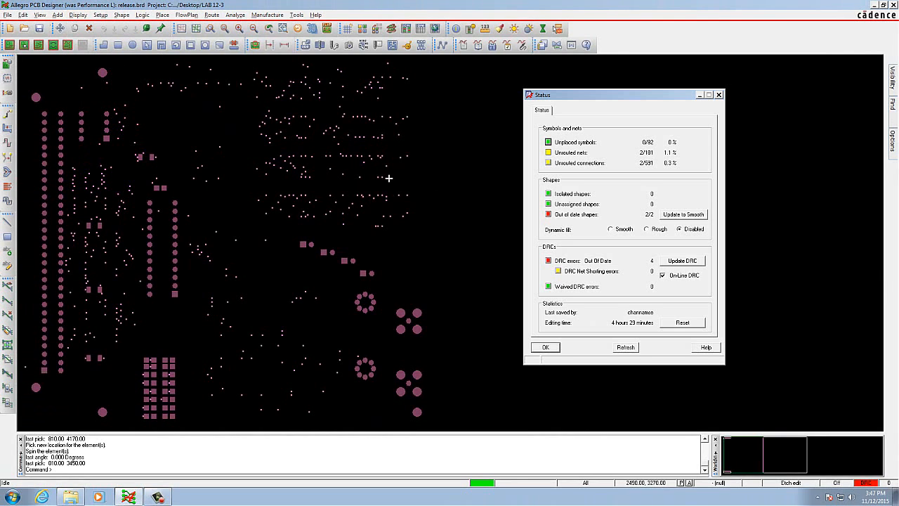
click(682, 260)
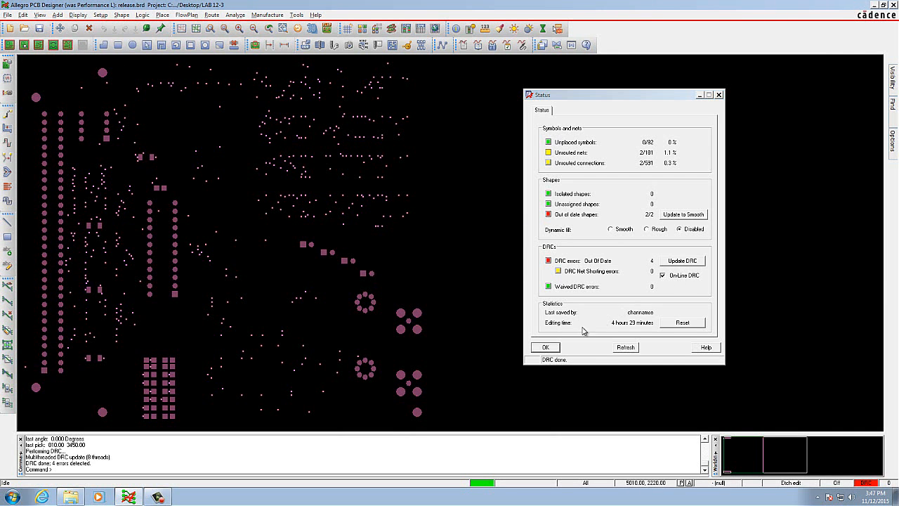
click(545, 348)
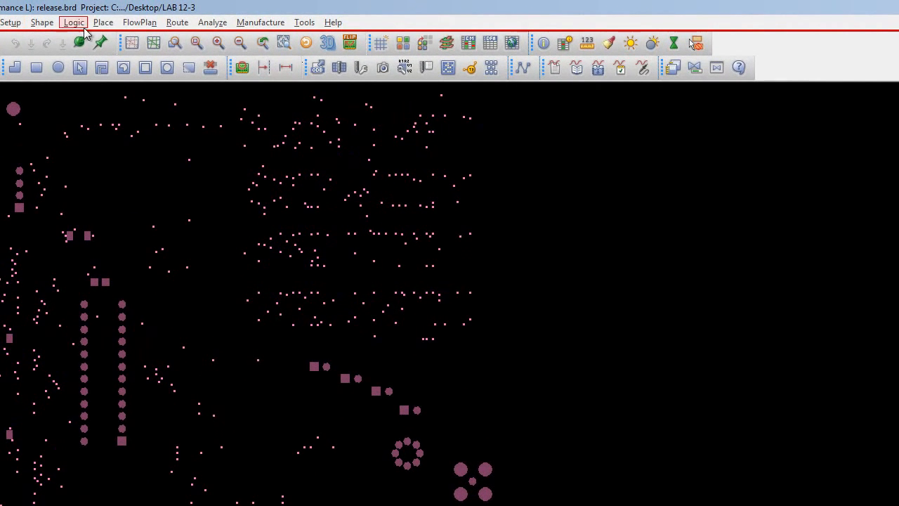
Step: Generate and view the Design Rules Check (DRC) Report, then close the report and the report selection
click(302, 23)
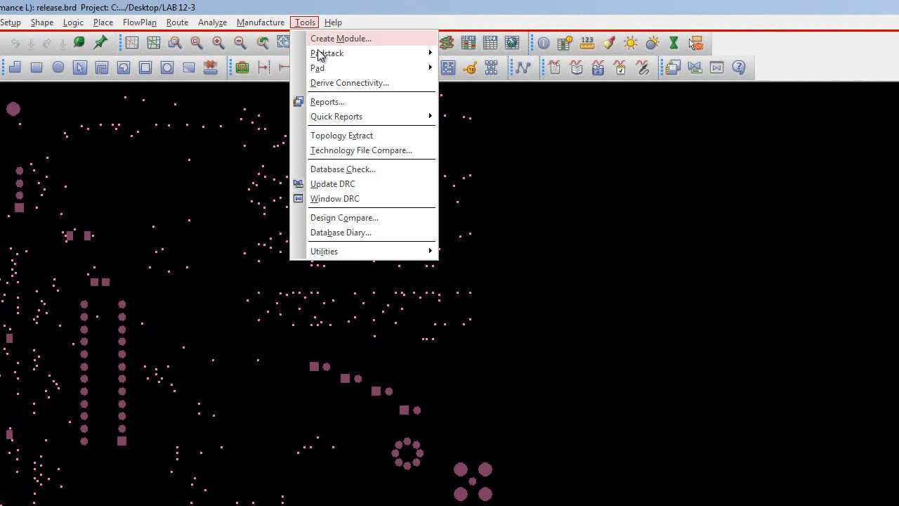
click(333, 103)
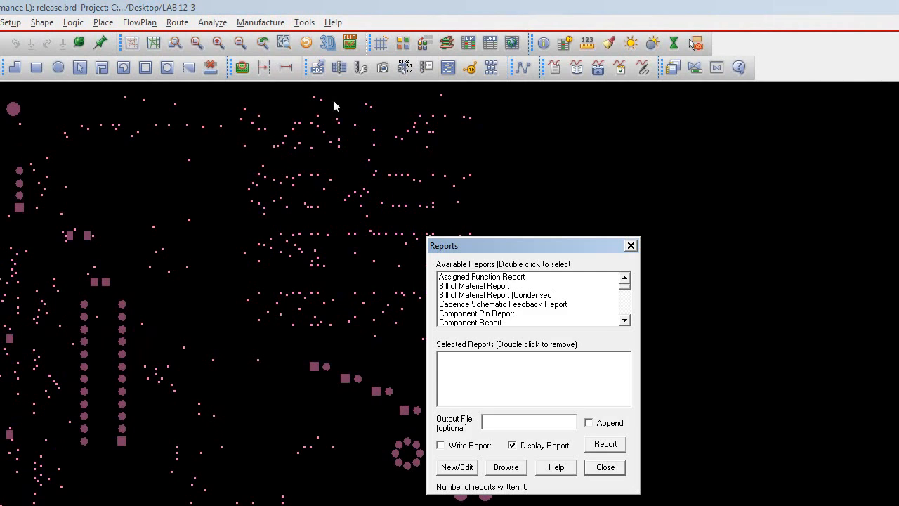
click(624, 321)
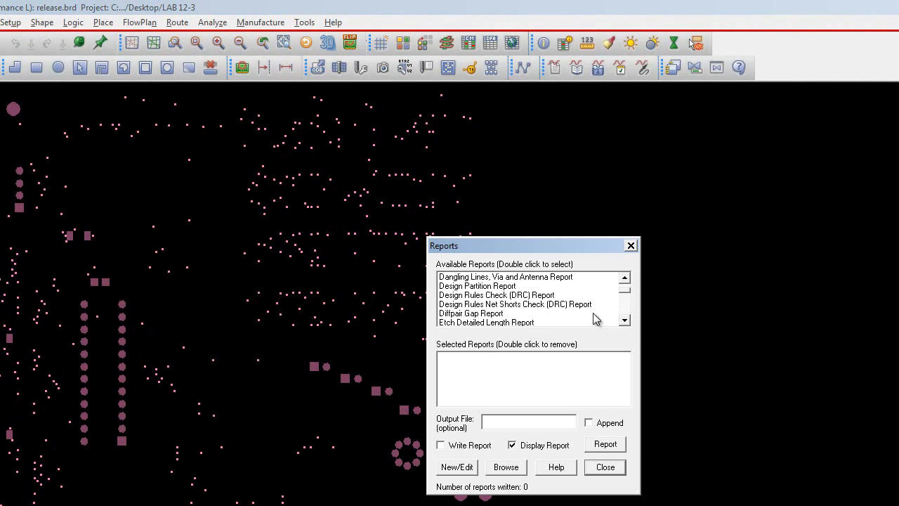
click(534, 296)
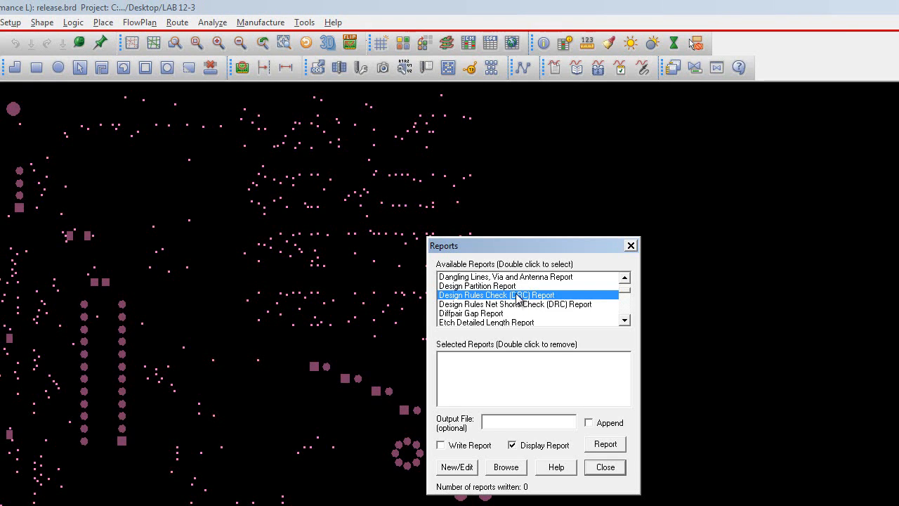
double_click(520, 296)
click(516, 357)
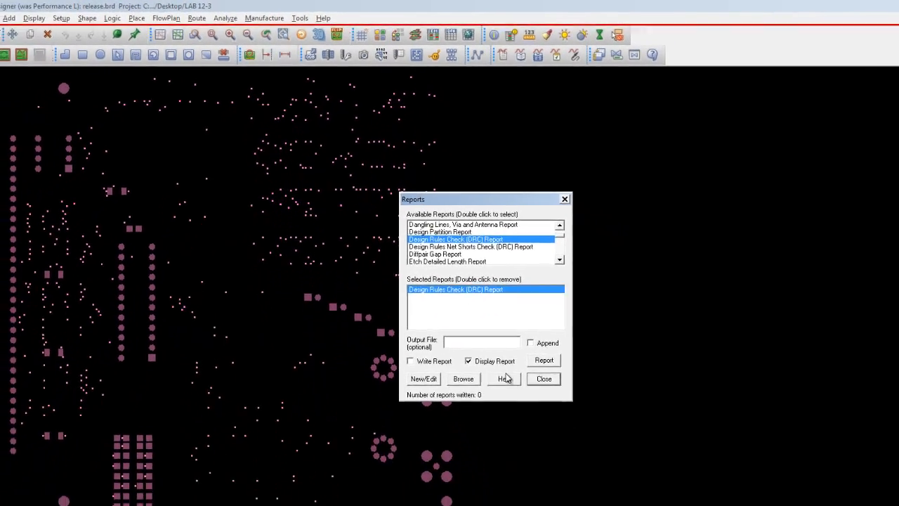
click(605, 444)
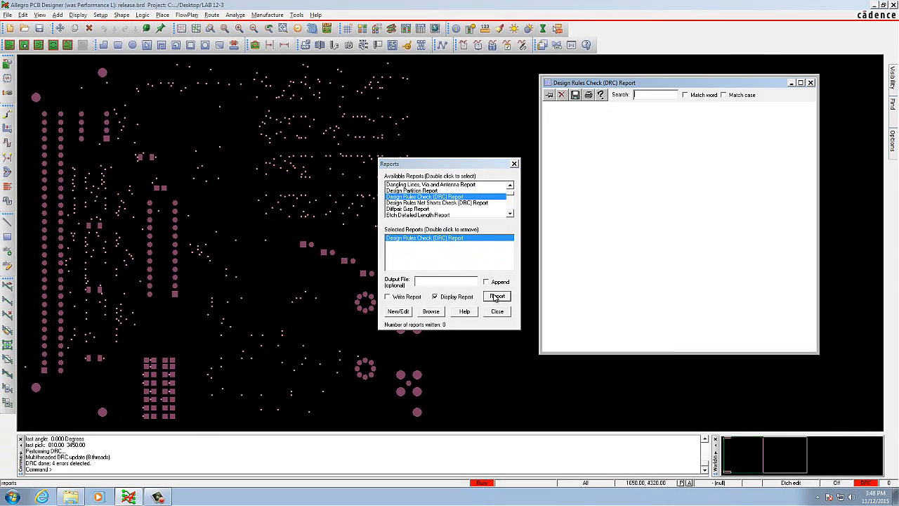
click(811, 83)
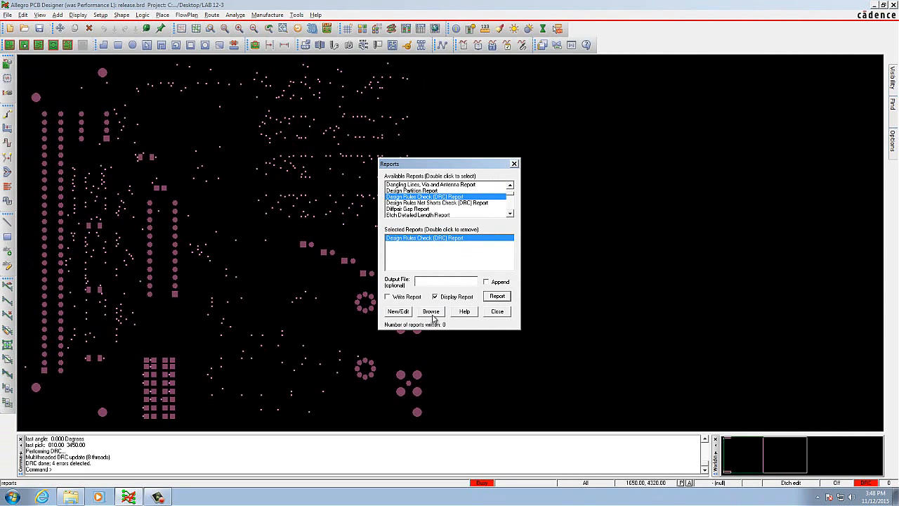
click(496, 311)
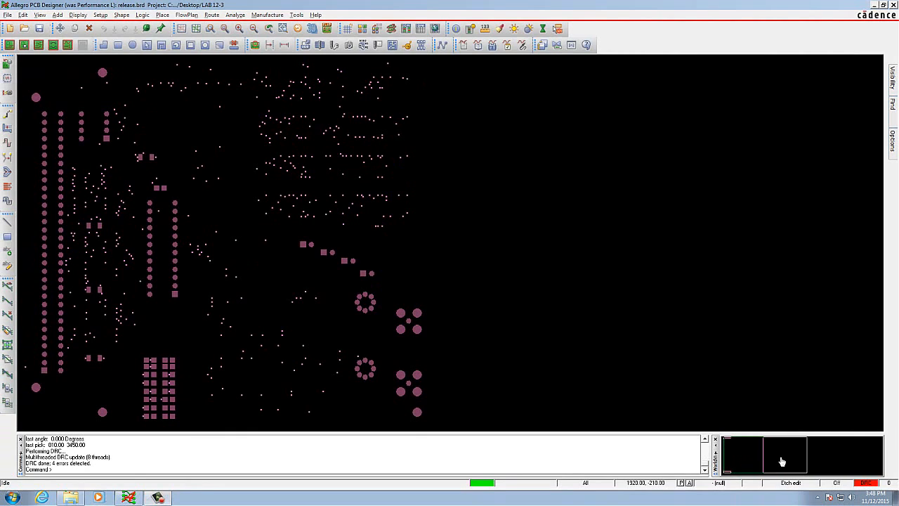
Step: Save the board as release.brd, overwriting the existing file
click(8, 15)
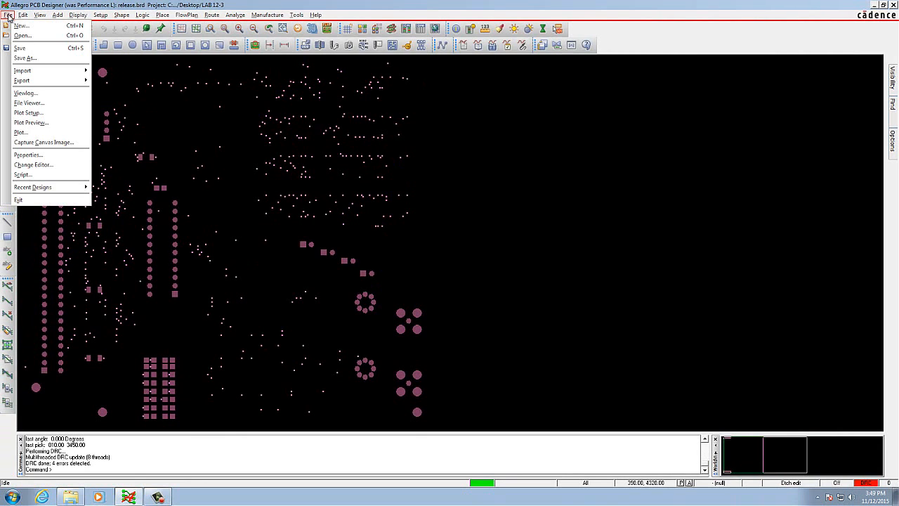
click(24, 50)
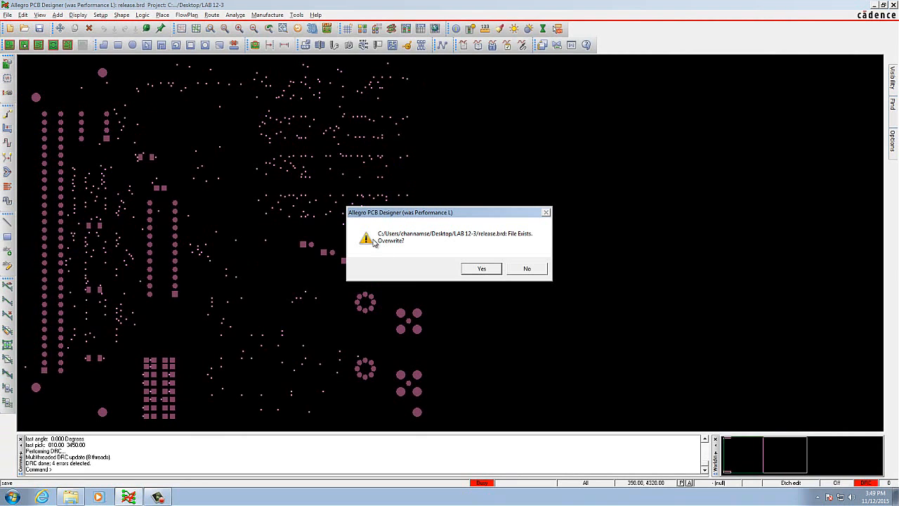
click(481, 270)
click(520, 272)
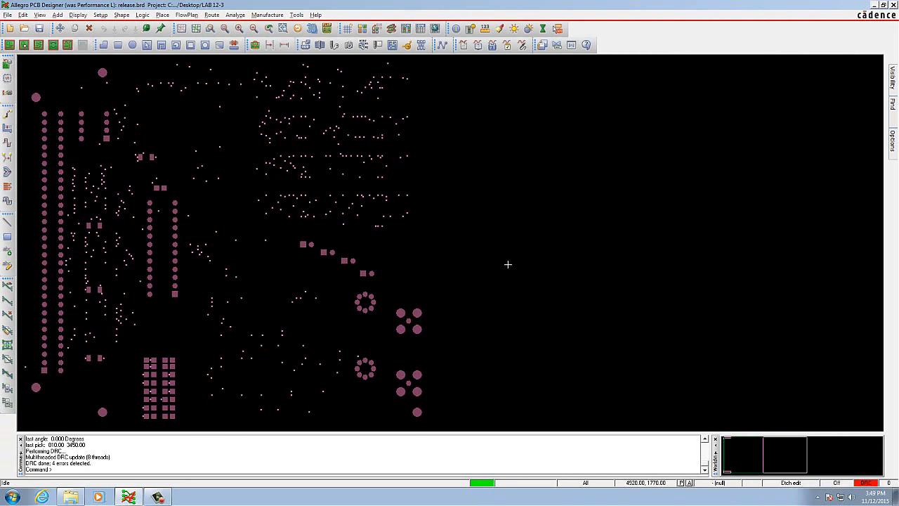
Step: Update the out-of-date dynamic shapes to smooth from the artwork settings and accept the status form
click(272, 15)
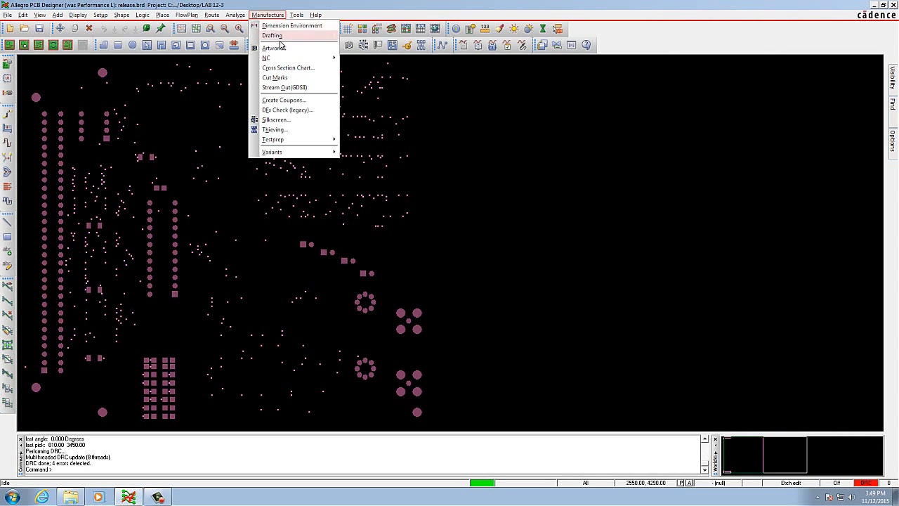
click(274, 47)
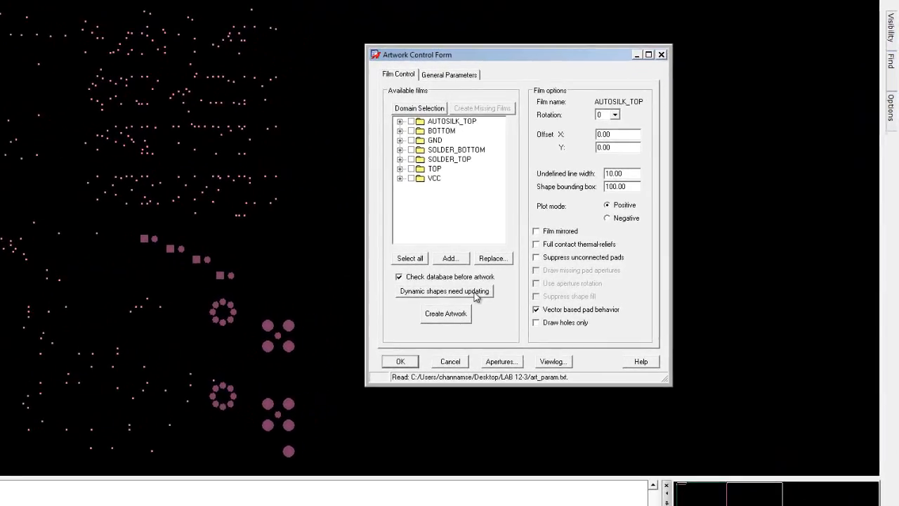
click(564, 287)
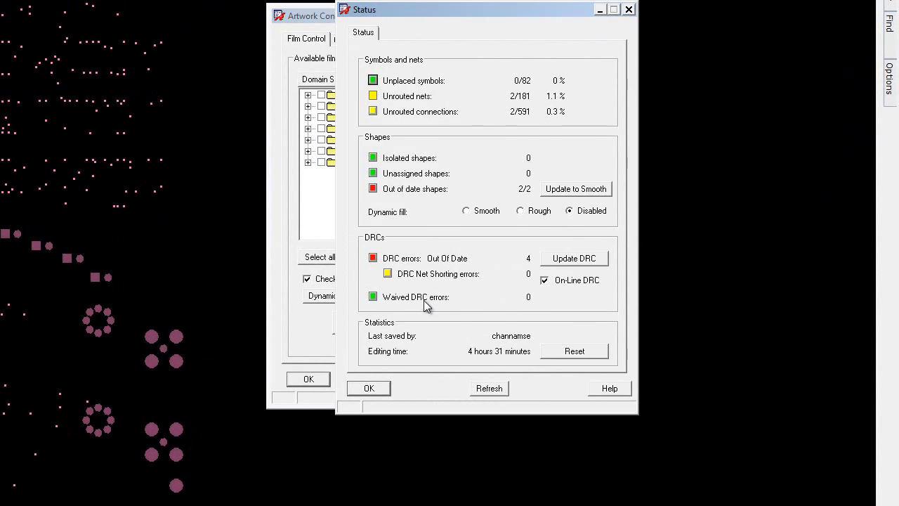
click(578, 191)
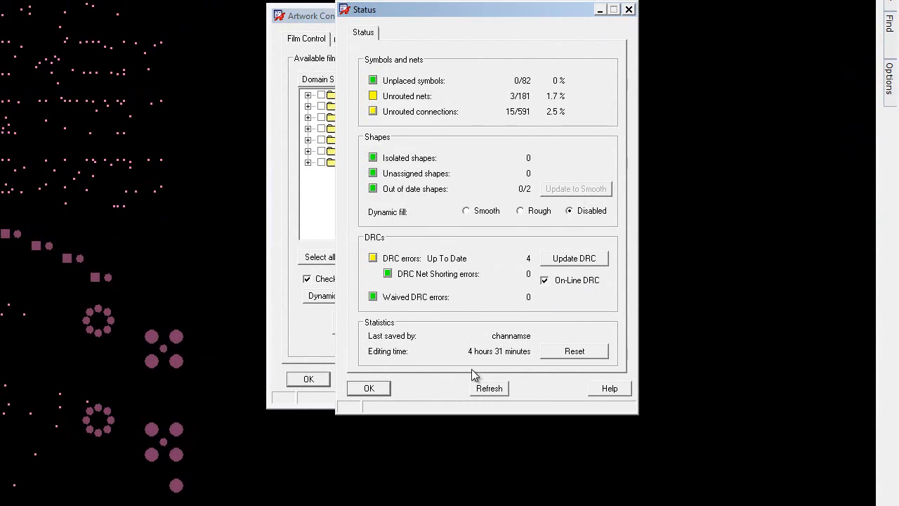
click(375, 389)
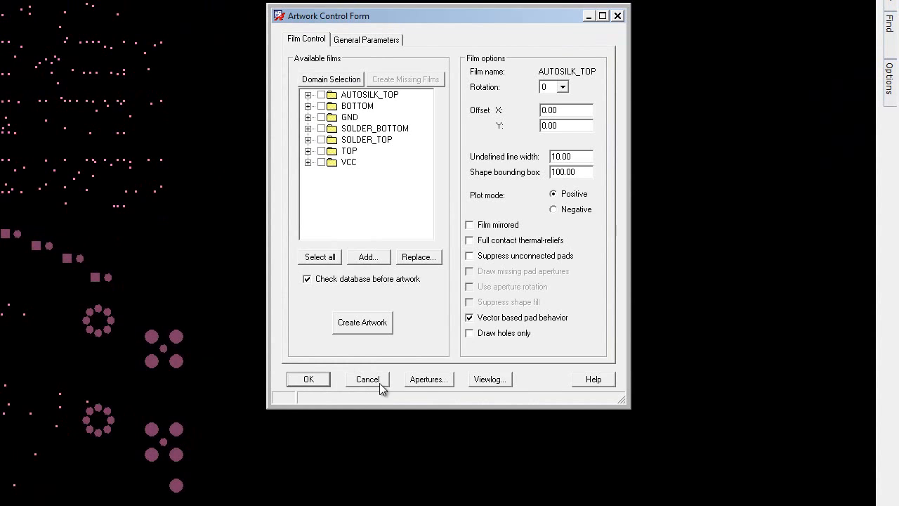
Step: Create artwork for all available films and review the photoplot log before accepting the artwork settings
click(335, 257)
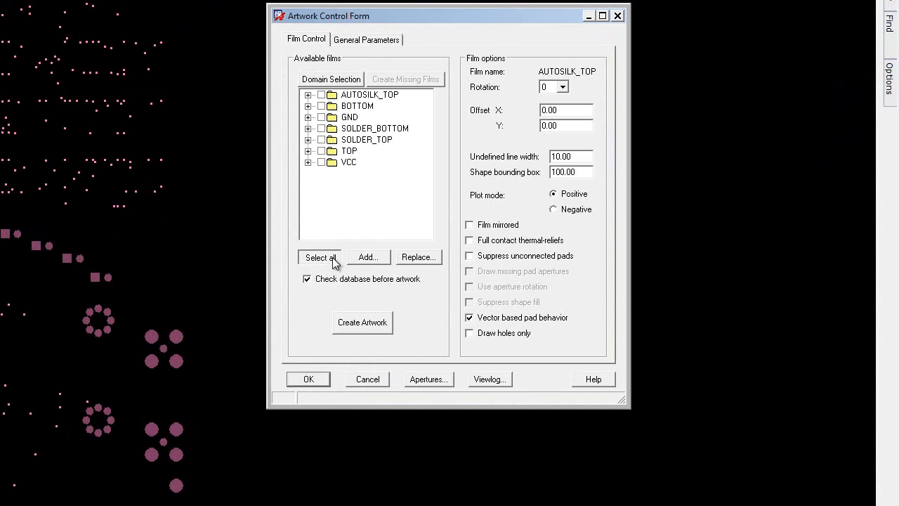
click(362, 324)
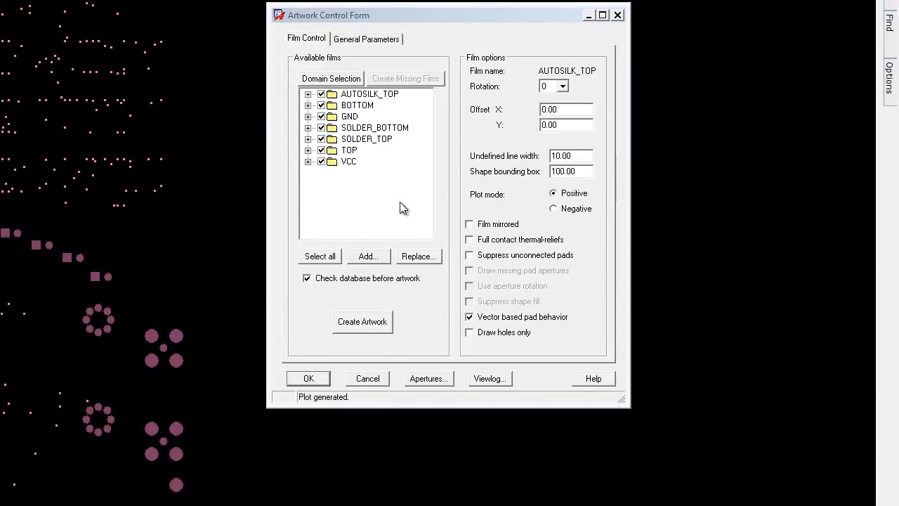
click(488, 377)
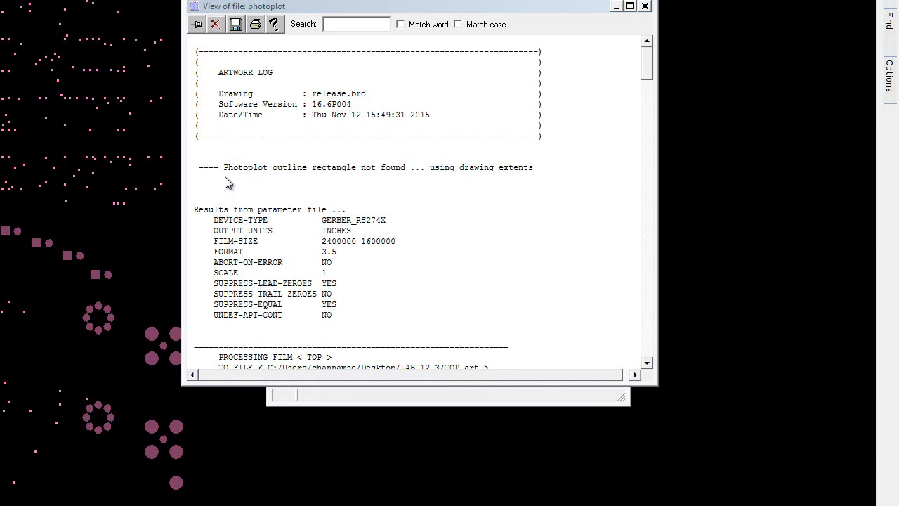
click(645, 7)
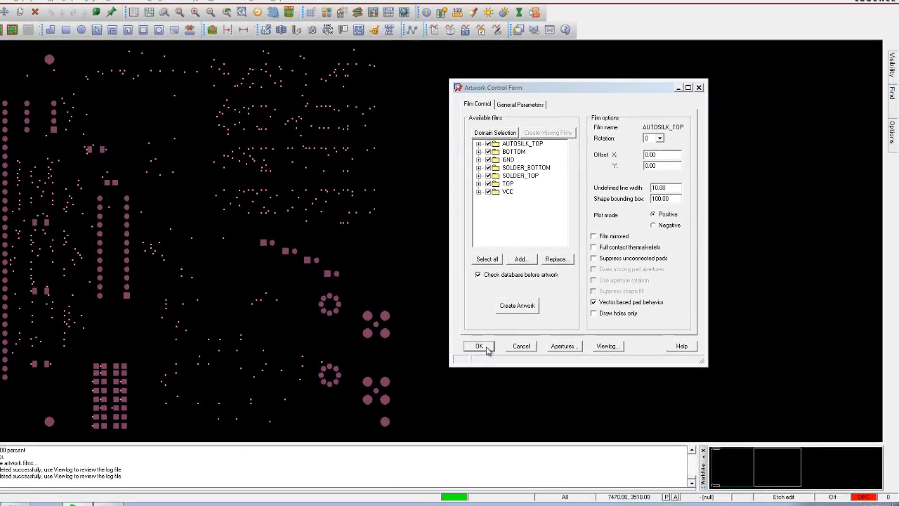
click(318, 379)
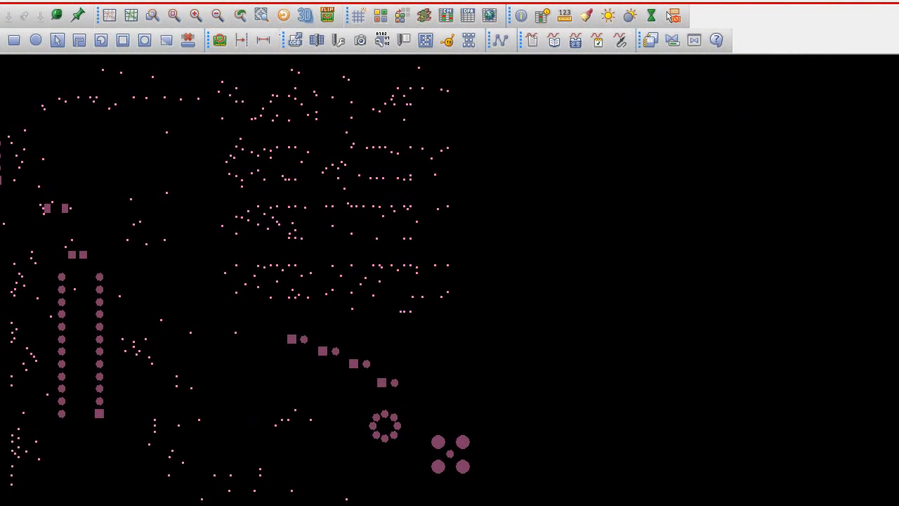
Step: Create a new drawing of type Board named viewgerber
key(ctrl+n)
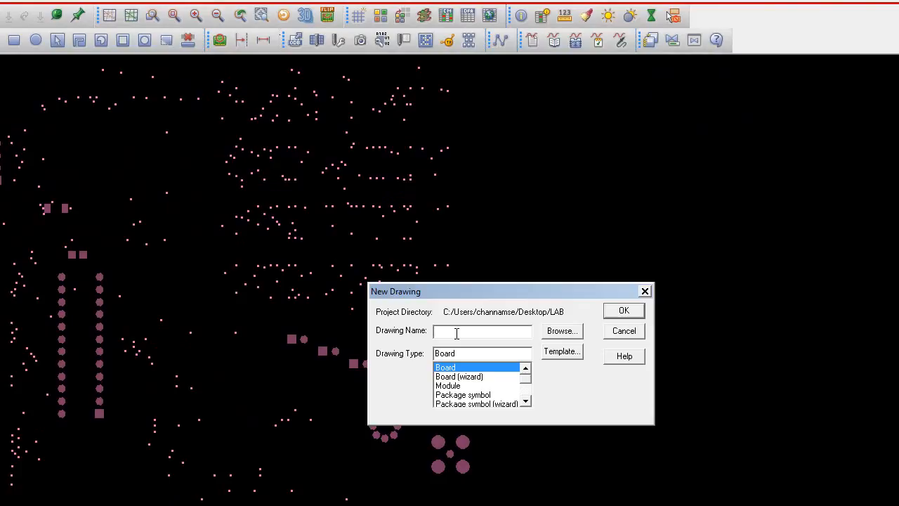
text(viewgerber)
click(625, 312)
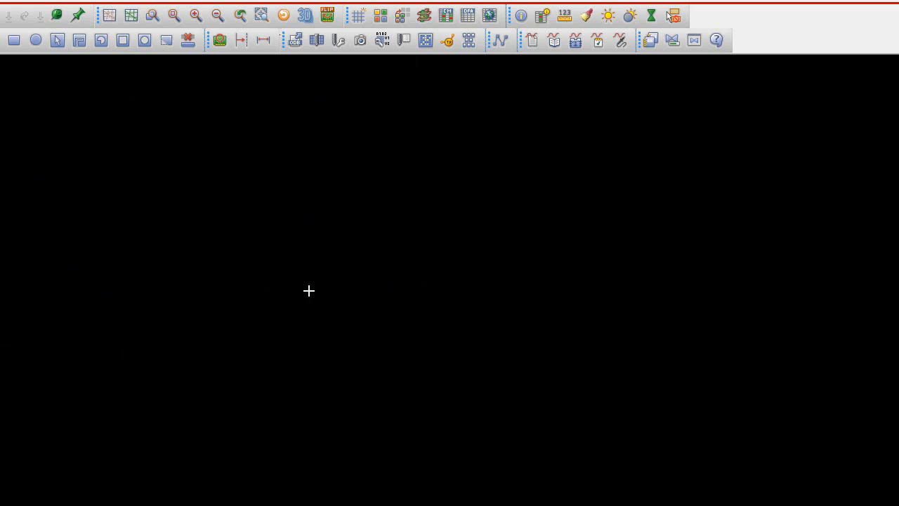
Step: Check the design units, drawing size, accuracy and extents in the design parameters and accept them
click(0, 0)
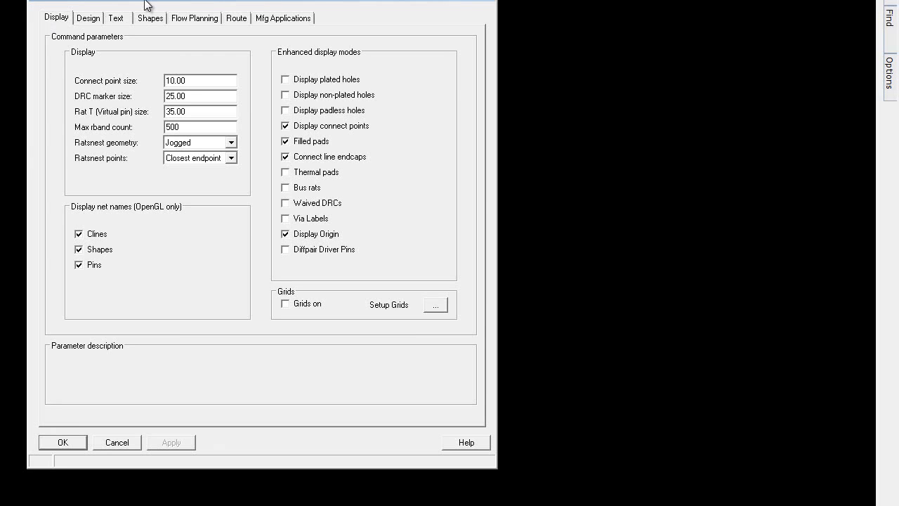
drag(144, 1, 130, 16)
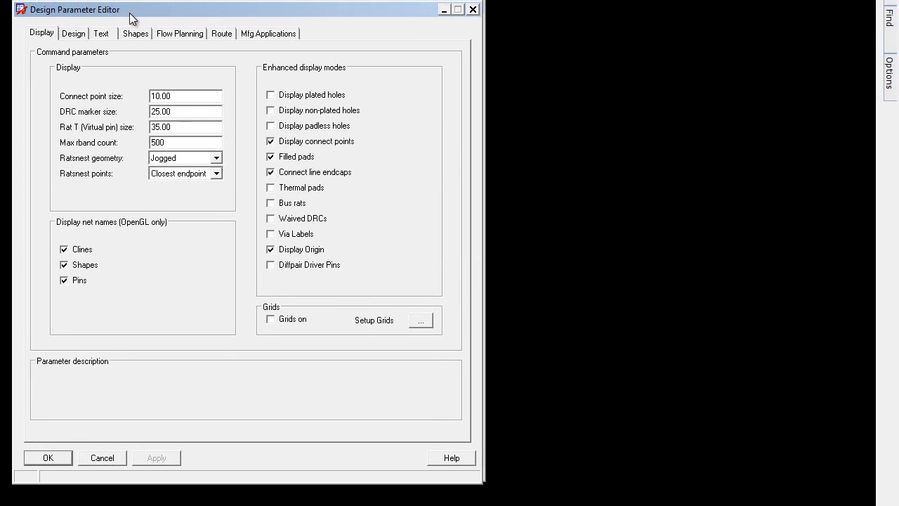
click(74, 34)
mouse_move(169, 117)
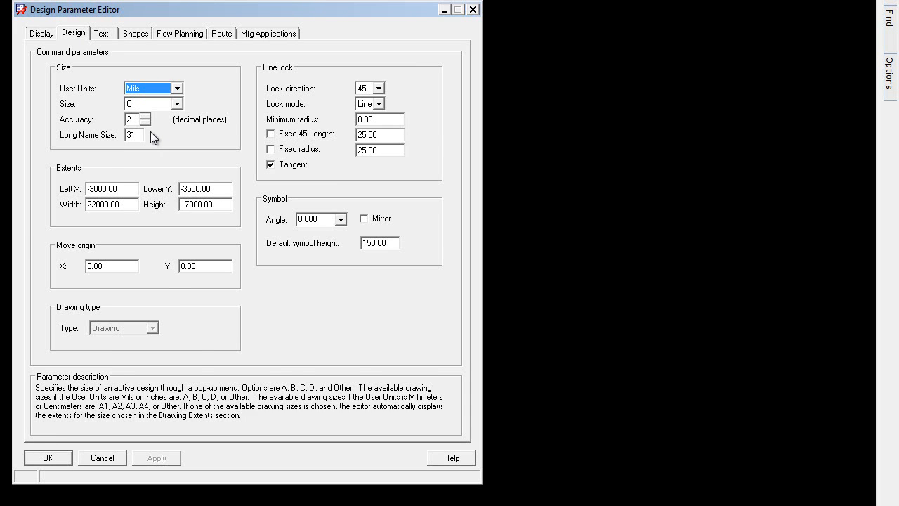
mouse_move(140, 121)
mouse_move(156, 148)
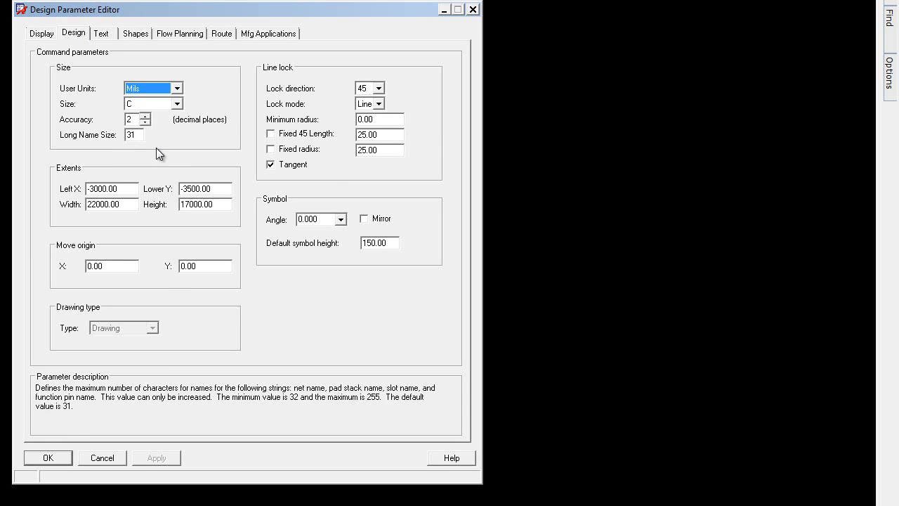
click(63, 458)
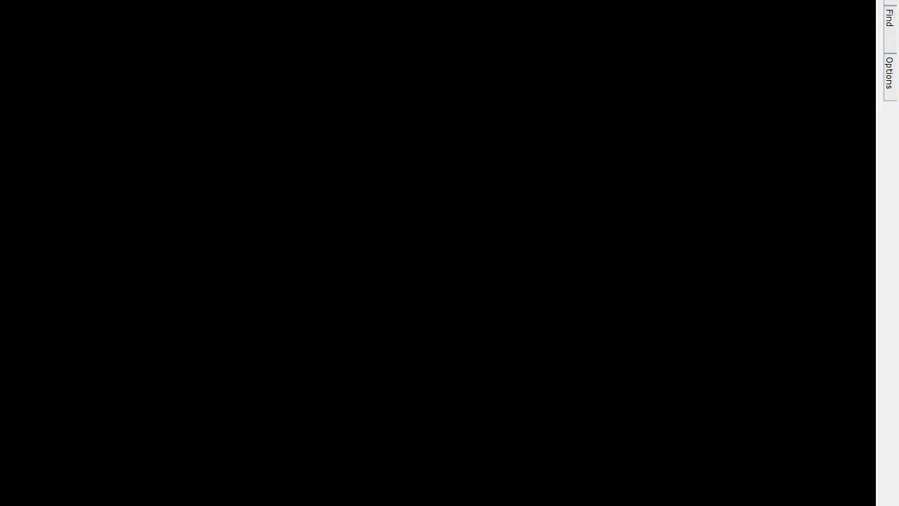
Step: Define a new subclass named ARTWORK under the MANUFACTURING class and close the subclass definitions
click(1, 1)
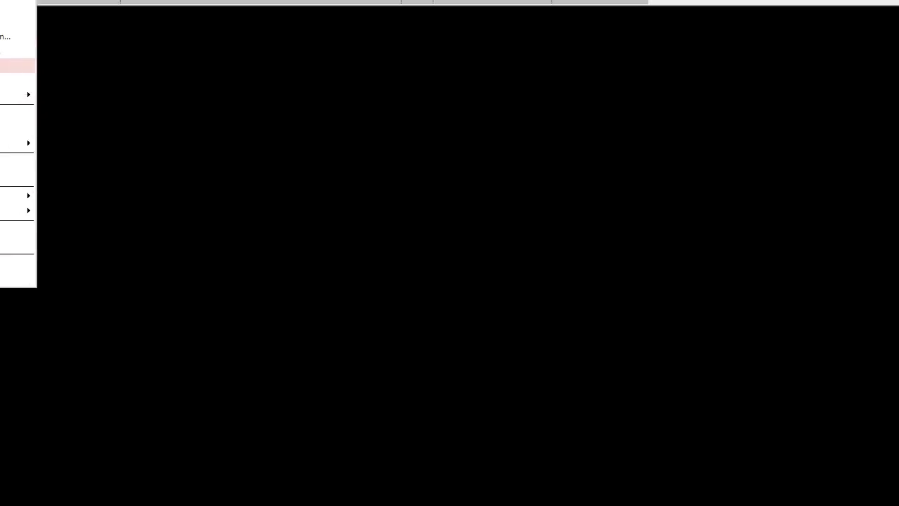
click(15, 65)
drag(450, 118, 430, 117)
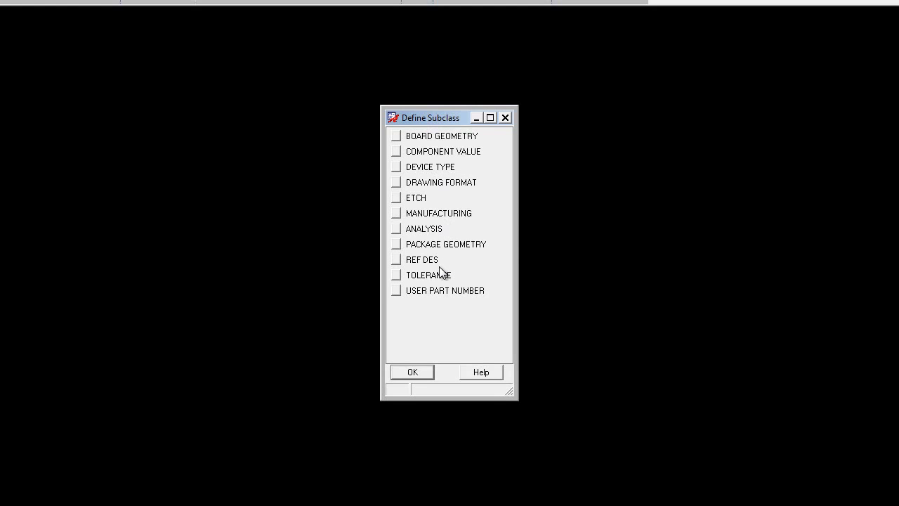
click(396, 213)
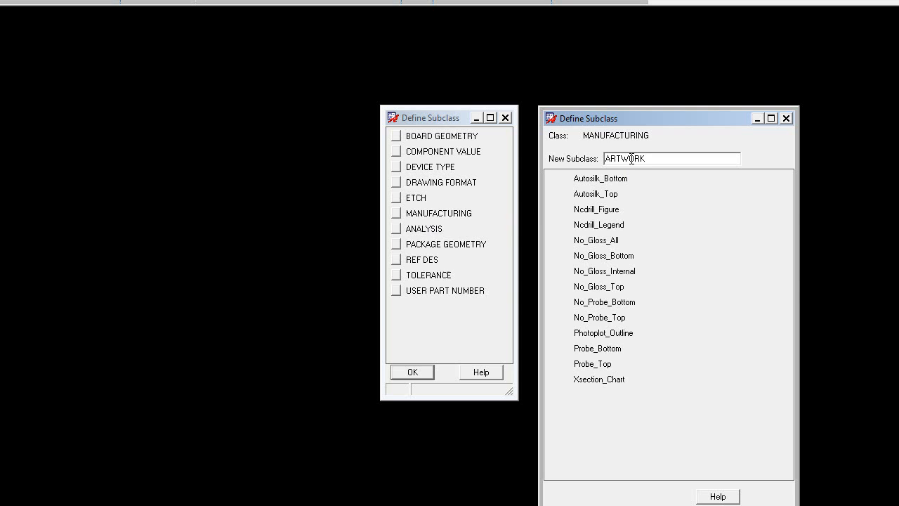
key(Return)
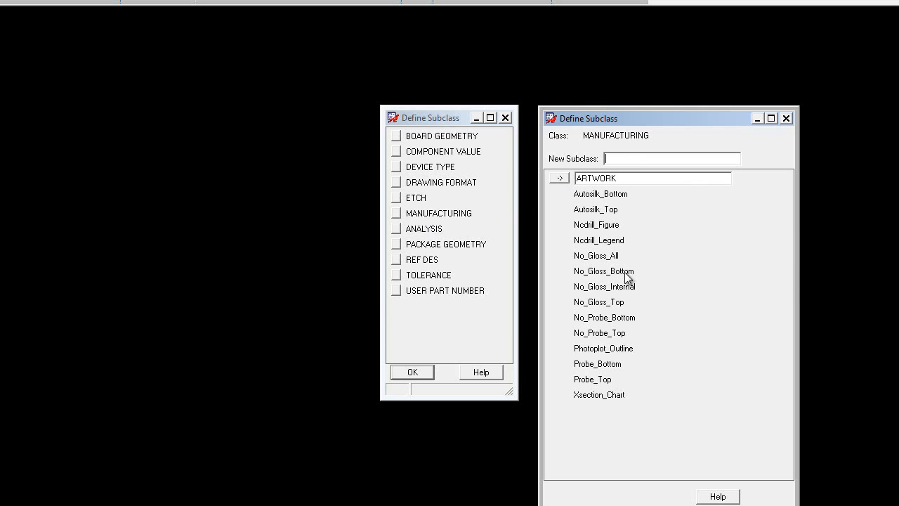
click(786, 118)
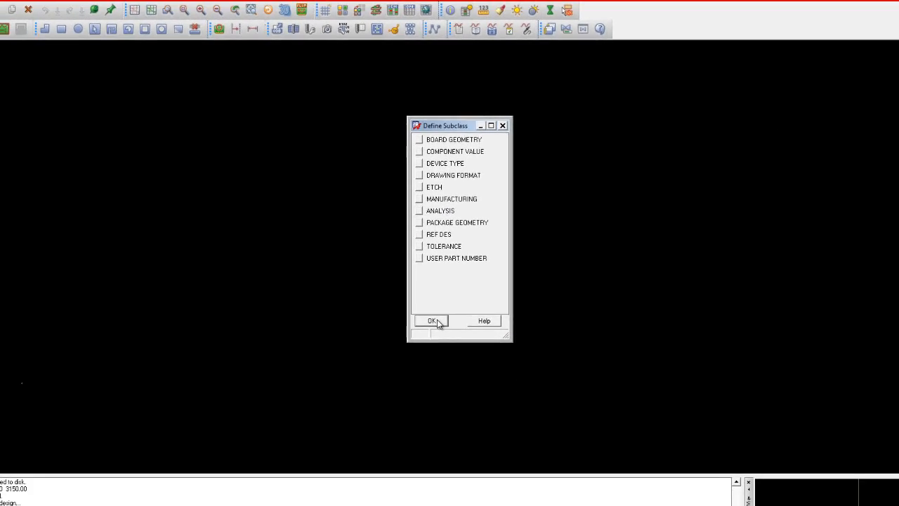
click(433, 321)
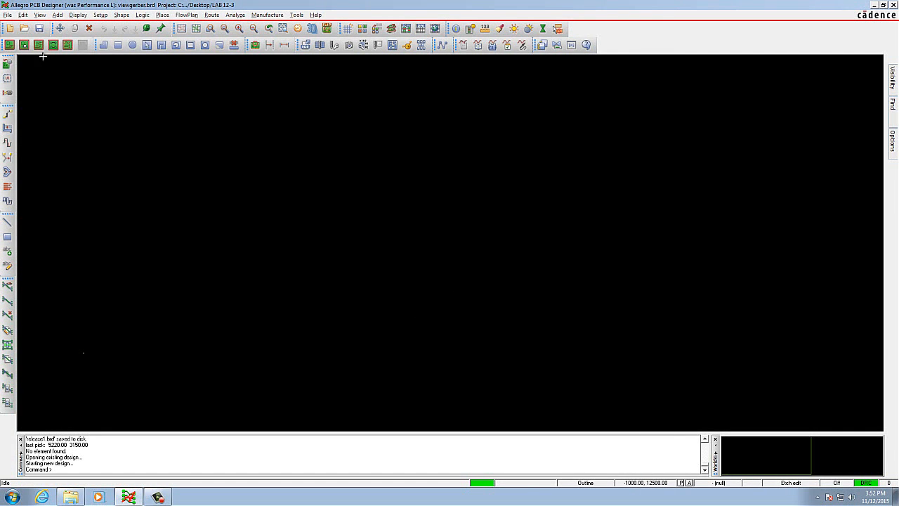
Step: Import the TOP.art artwork onto the Etch class, Top subclass, and place it at about 12725, 3625
click(8, 14)
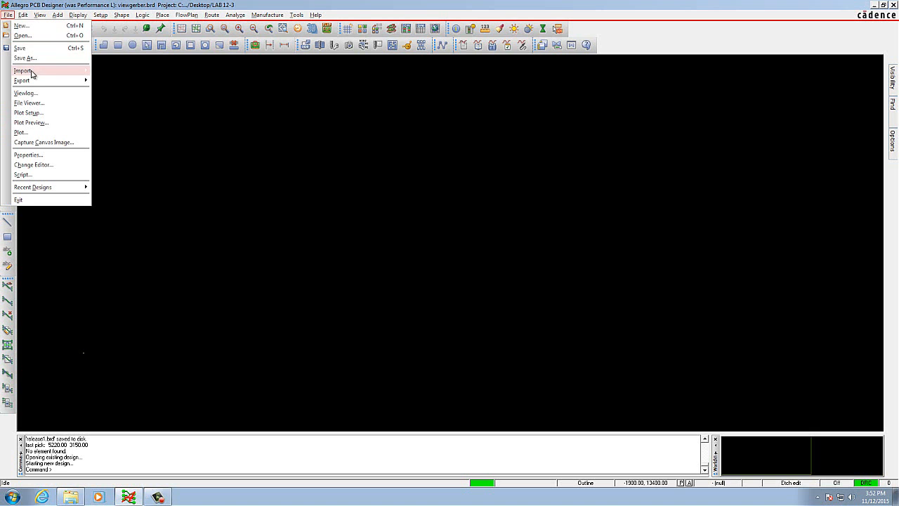
mouse_move(37, 73)
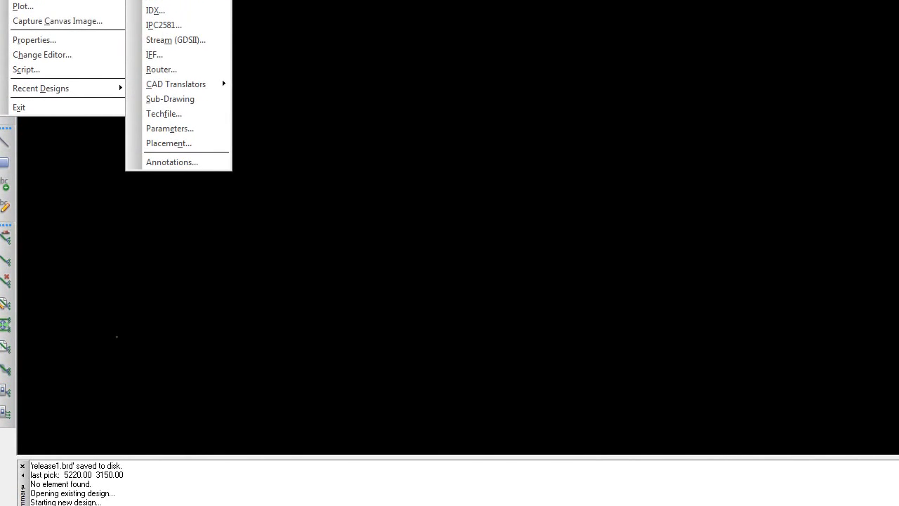
click(163, 0)
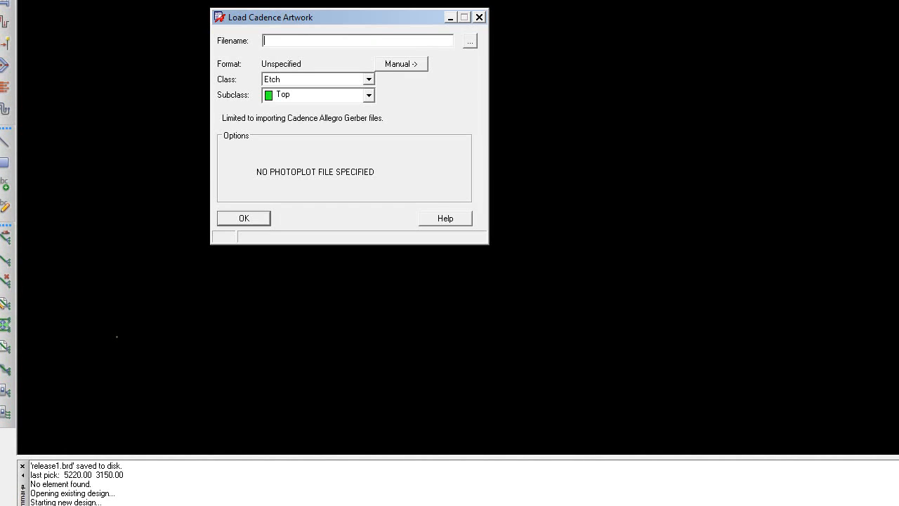
drag(295, 13, 468, 6)
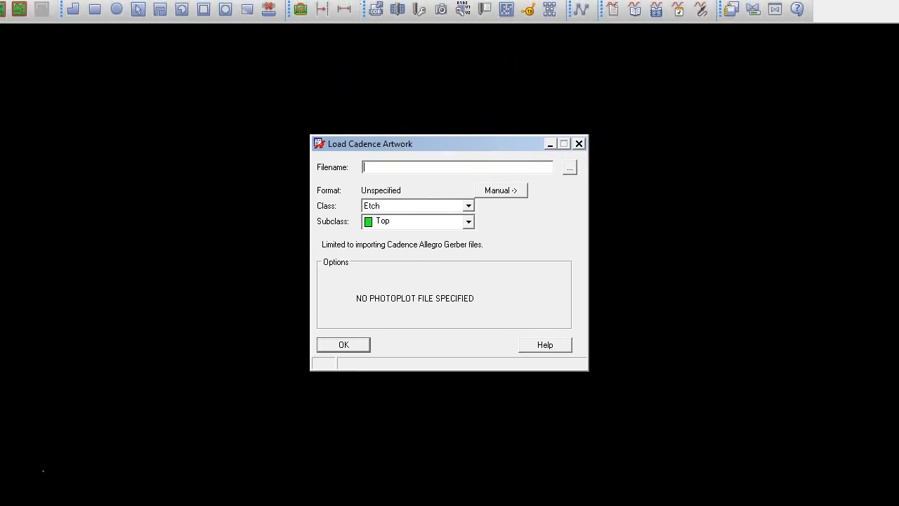
click(570, 168)
click(569, 168)
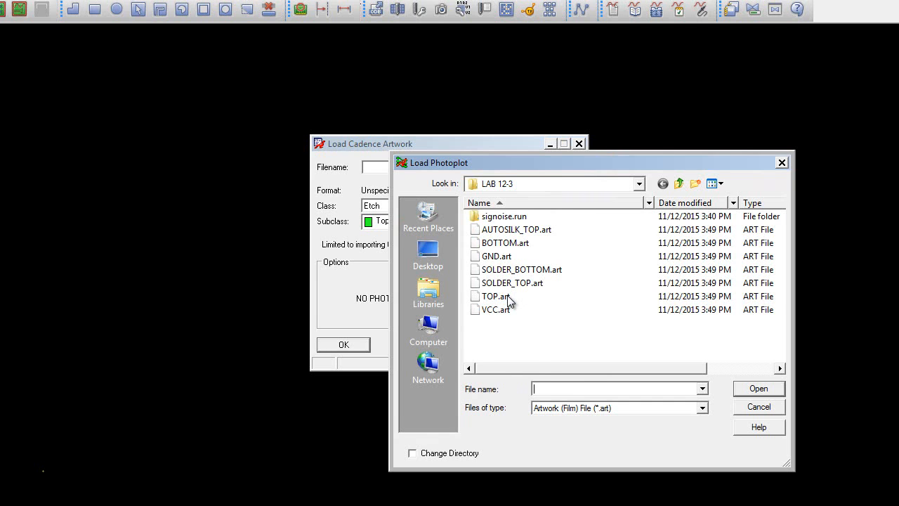
double_click(495, 296)
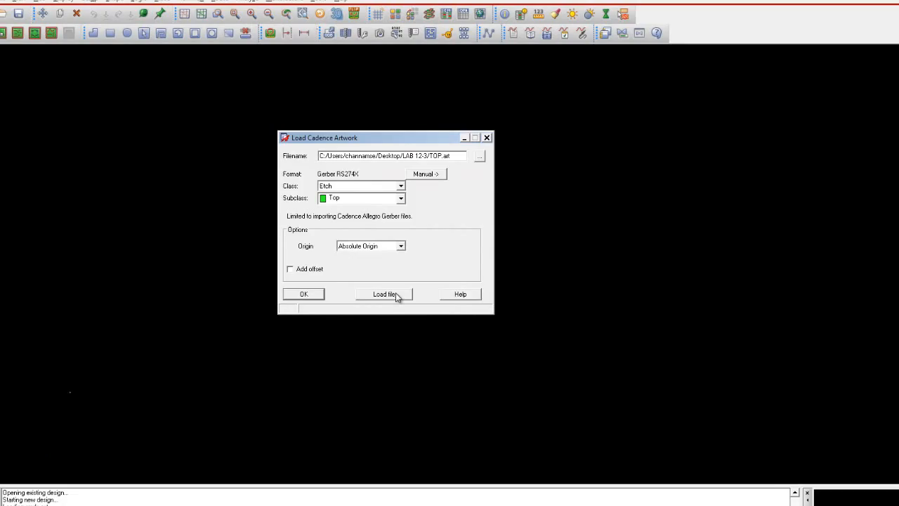
click(385, 294)
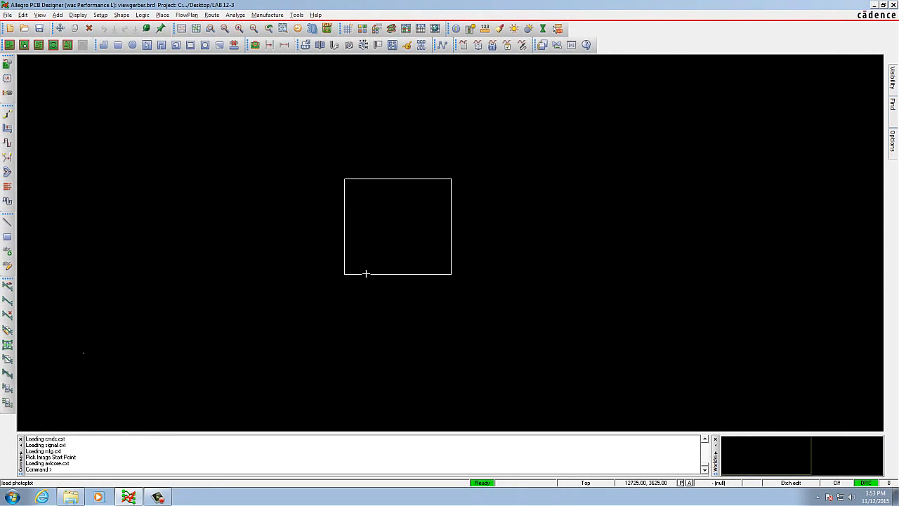
click(366, 273)
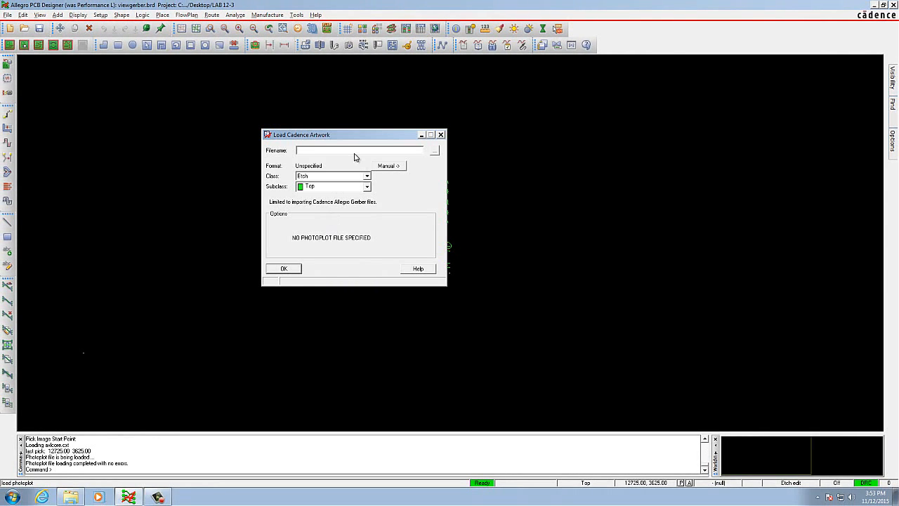
Step: Load VCC.art onto Etch/Top and place it over the top-layer artwork at about 12700, 3675
drag(362, 135, 582, 149)
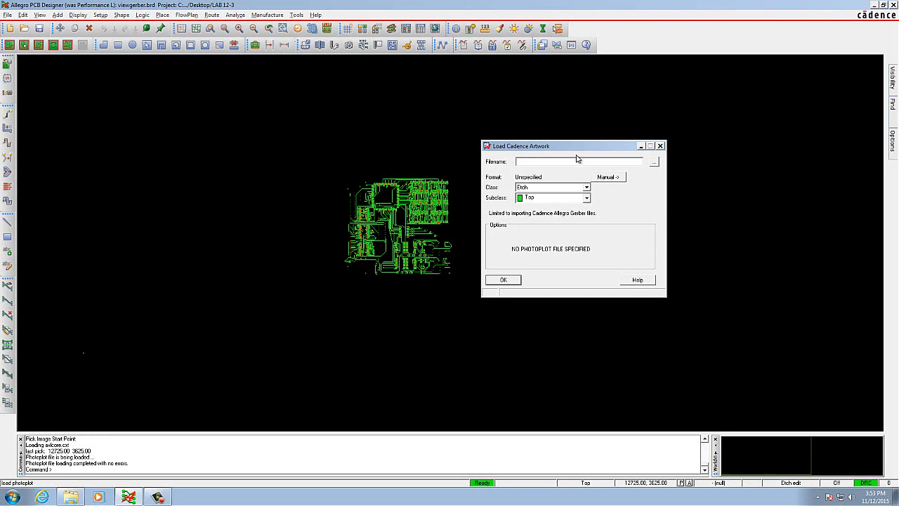
click(654, 164)
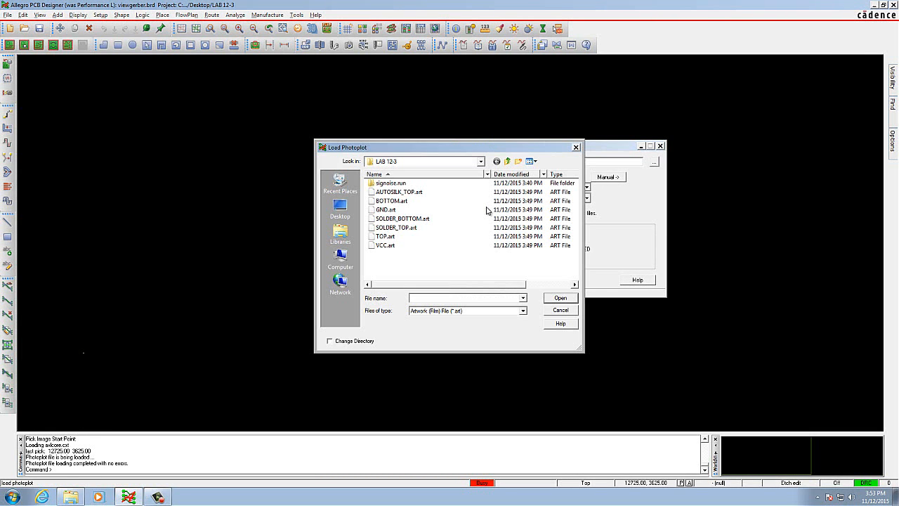
double_click(388, 246)
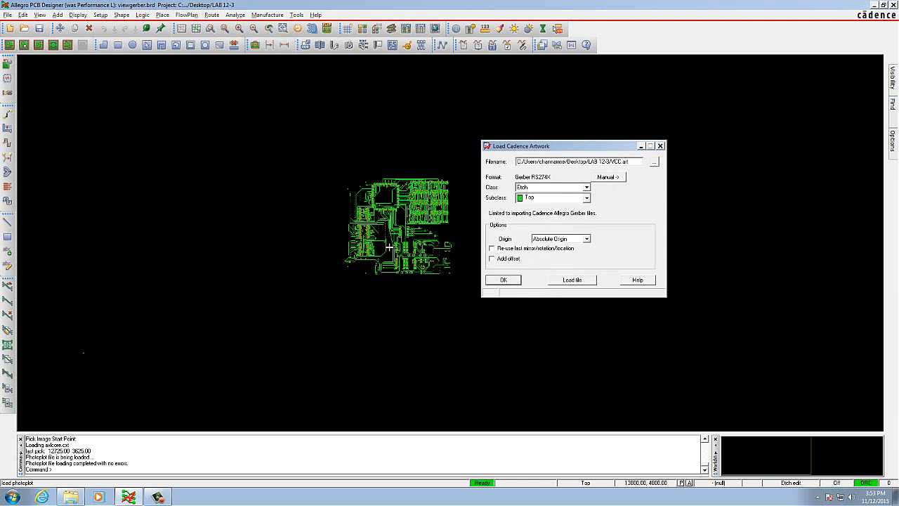
click(566, 282)
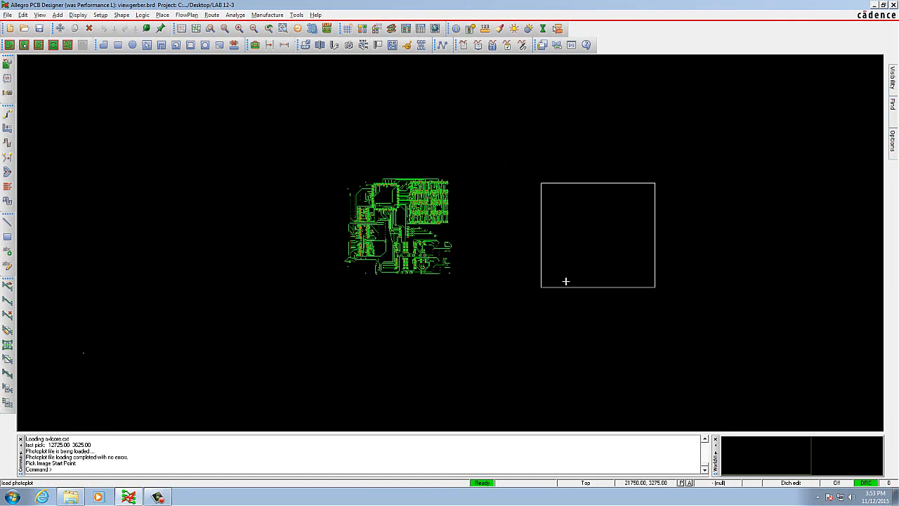
click(365, 273)
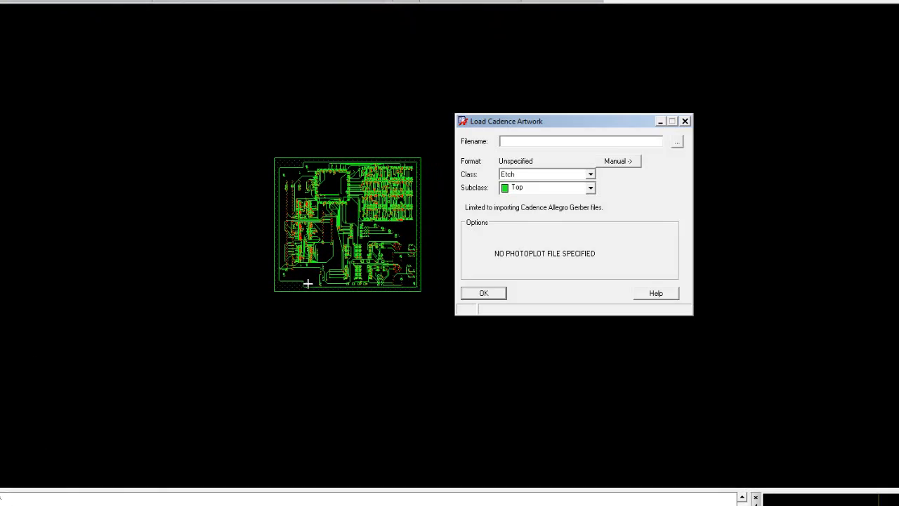
Step: Load GND.art onto Etch/Top and place it over the existing artwork at about 12750, 3700
click(694, 127)
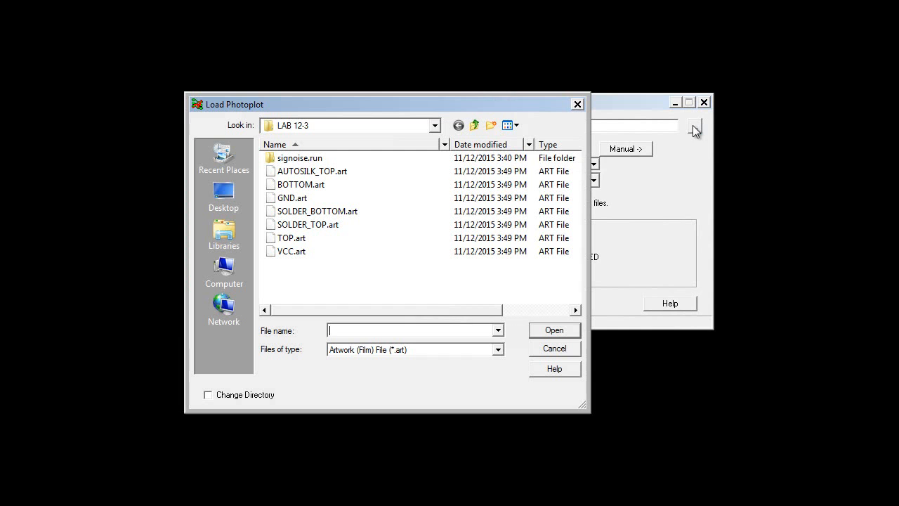
double_click(299, 198)
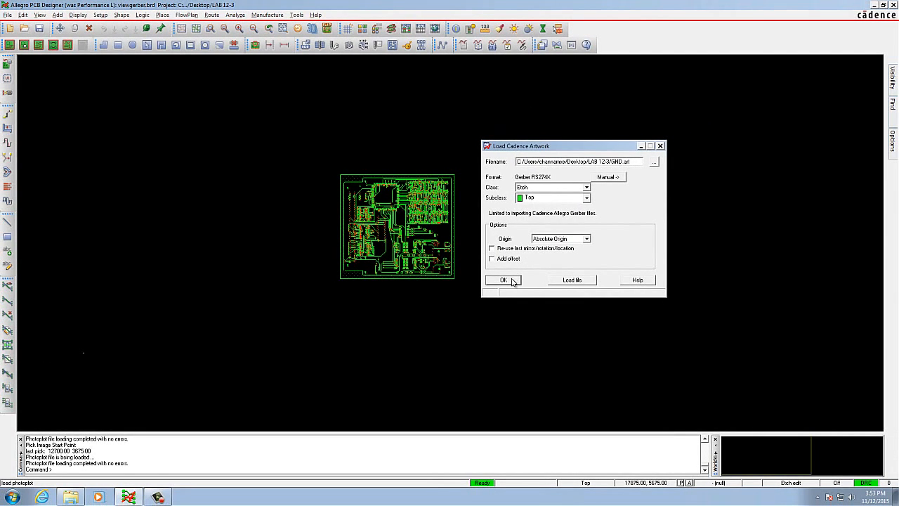
click(572, 279)
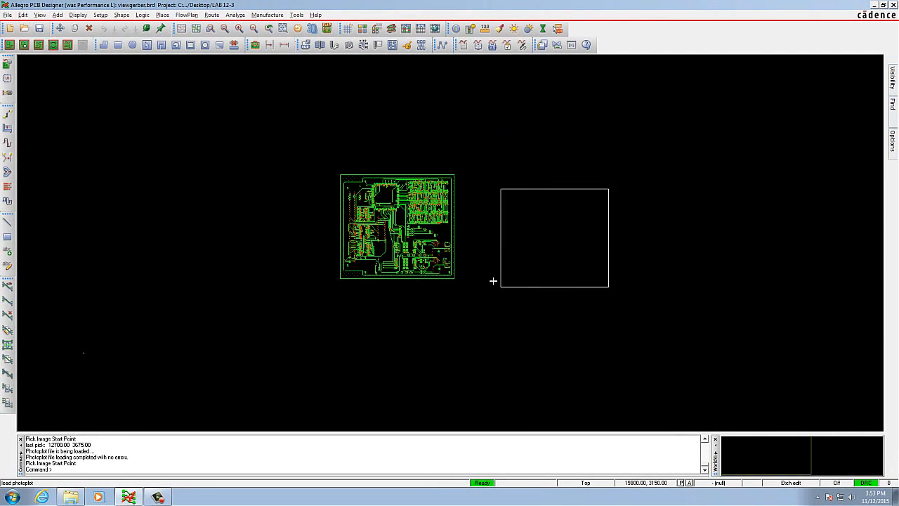
click(366, 271)
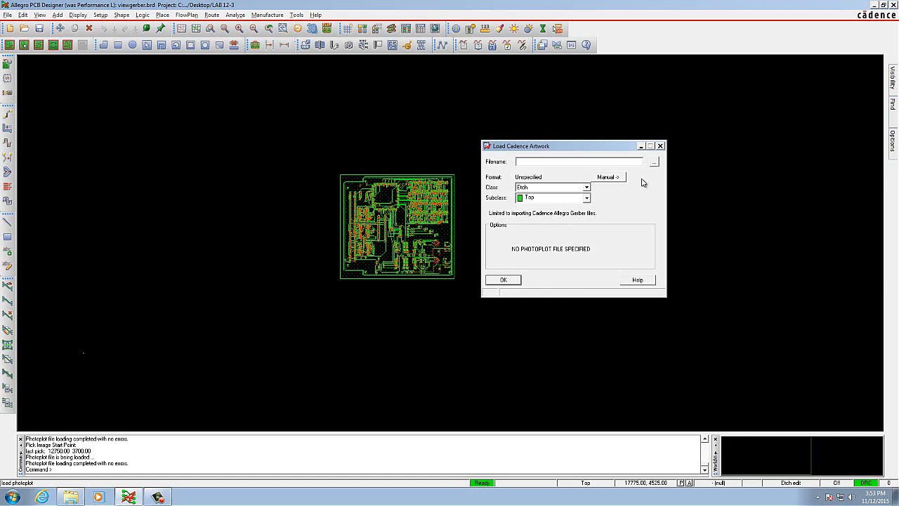
Step: Load BOTTOM.art onto Etch/Top, place it over the other artwork at about 12725, 3775, and finish the artwork import
click(654, 163)
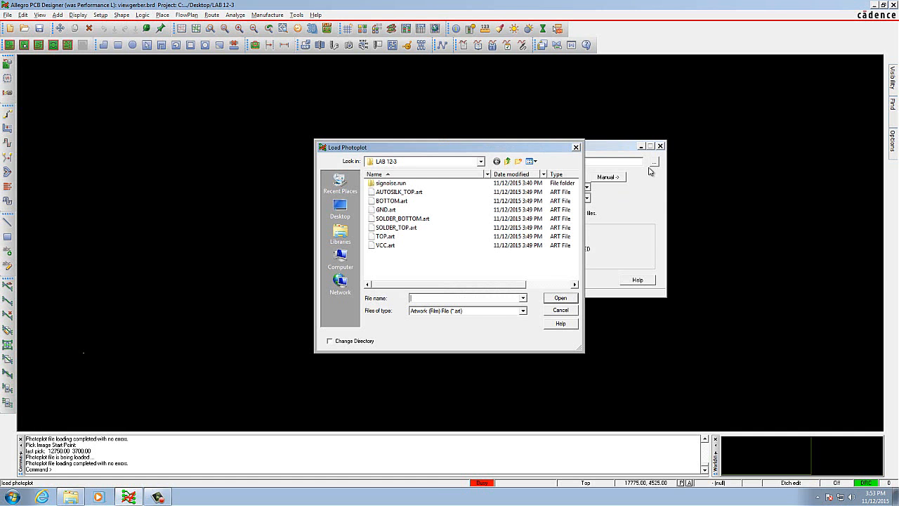
double_click(392, 201)
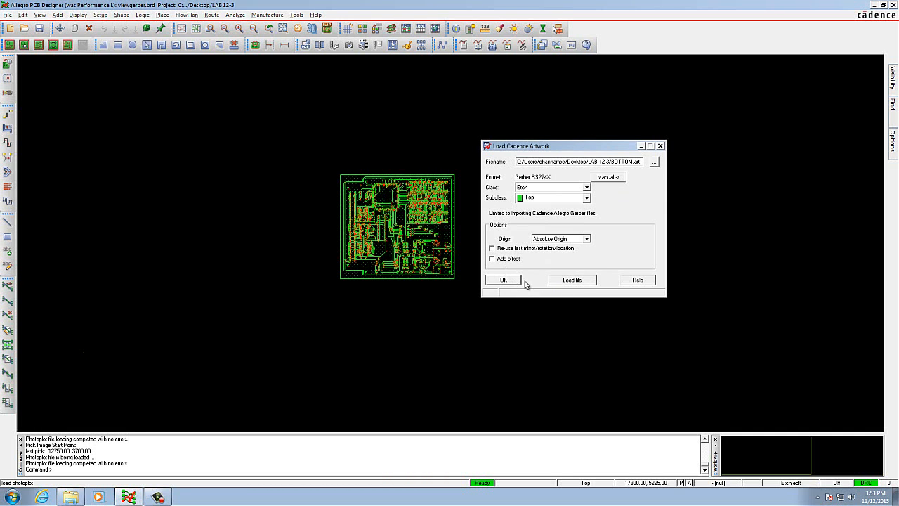
click(570, 279)
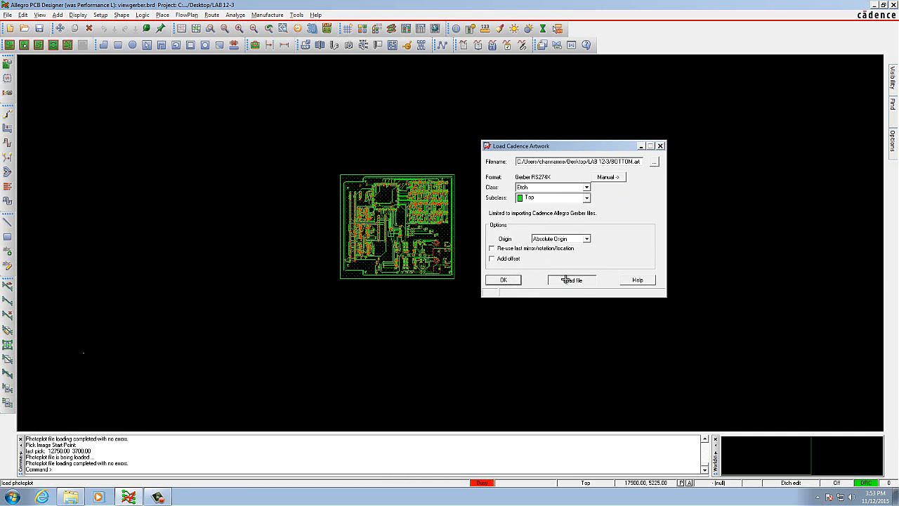
click(367, 272)
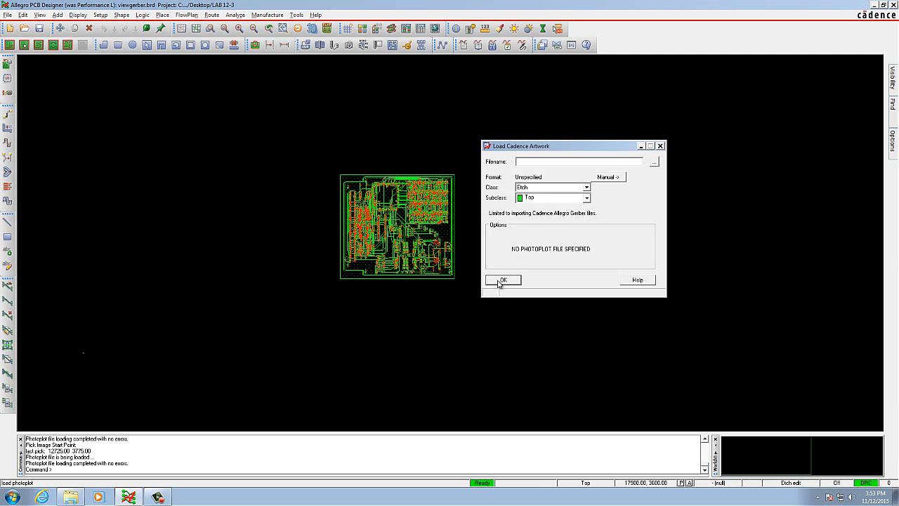
click(503, 280)
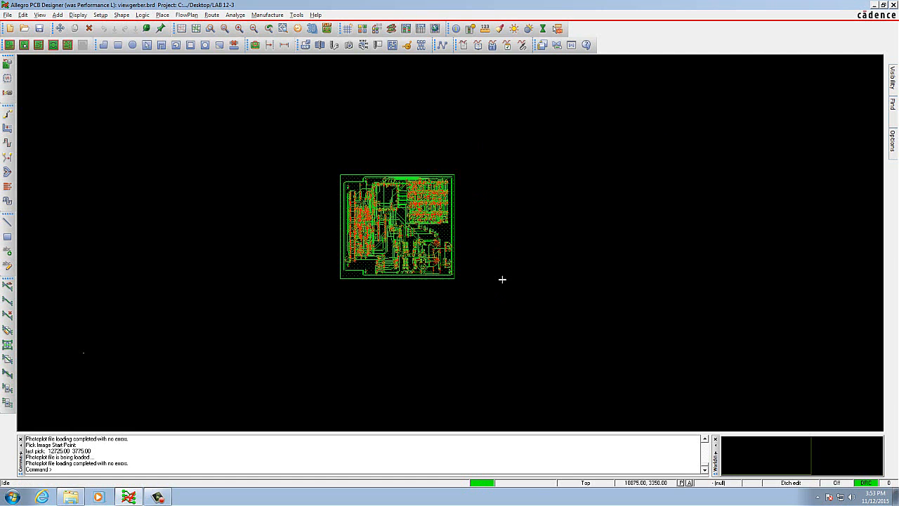
scroll(455, 210, up, 2)
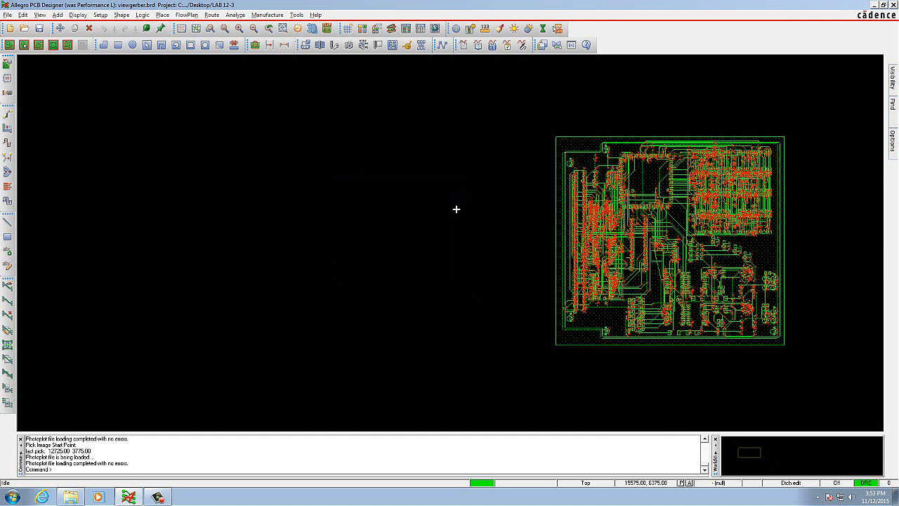
scroll(580, 239, down, 2)
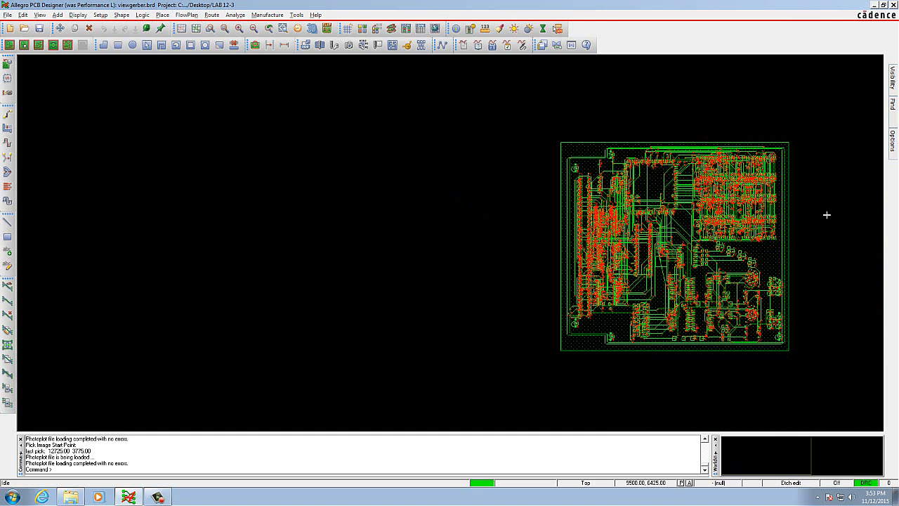
Step: Open release1.brd from the LAB 12-3 folder without saving the changes to viewgerber.brd
scroll(827, 214, down, 2)
scroll(552, 202, up, 1)
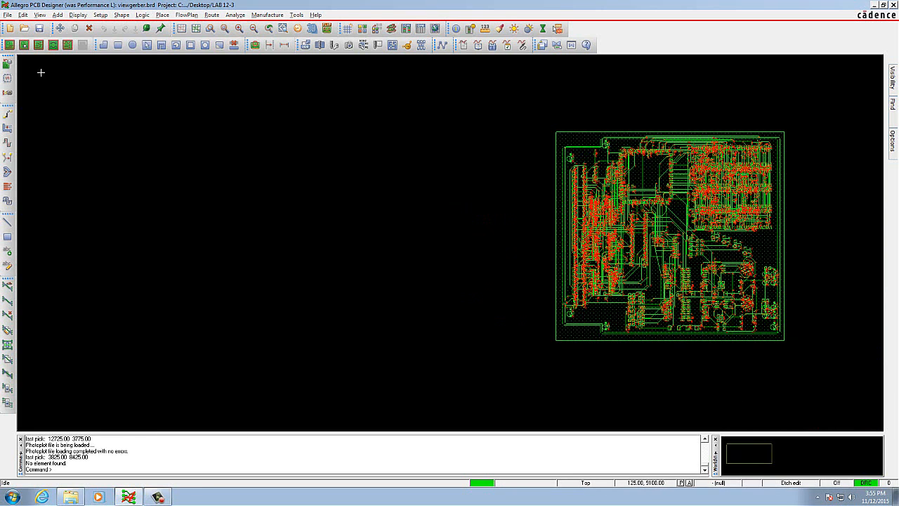
click(8, 15)
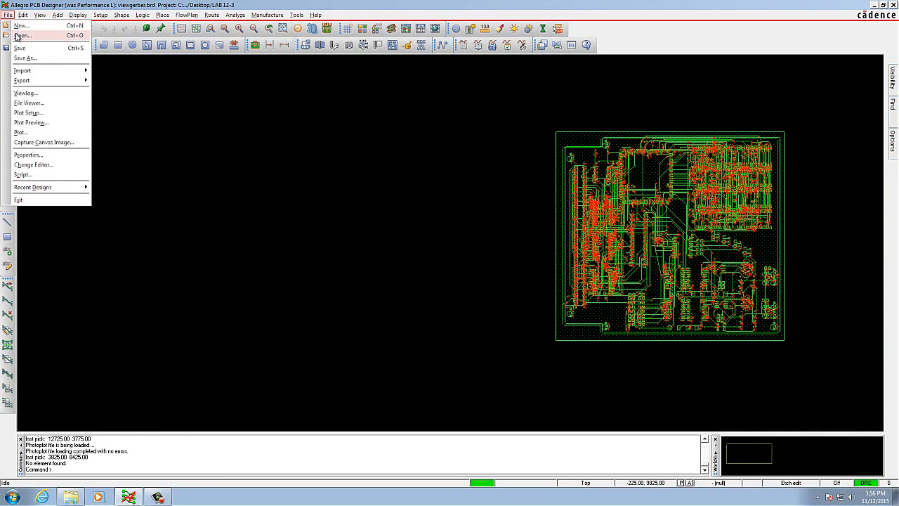
click(21, 36)
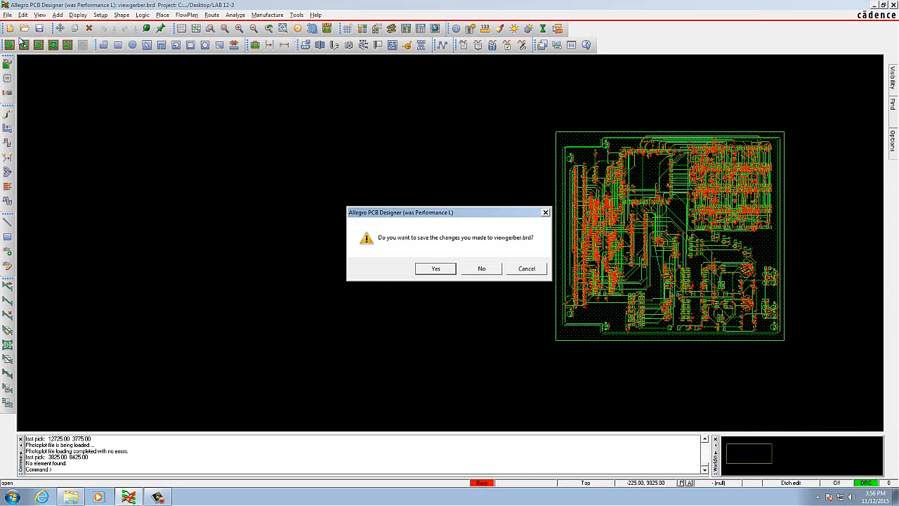
click(480, 269)
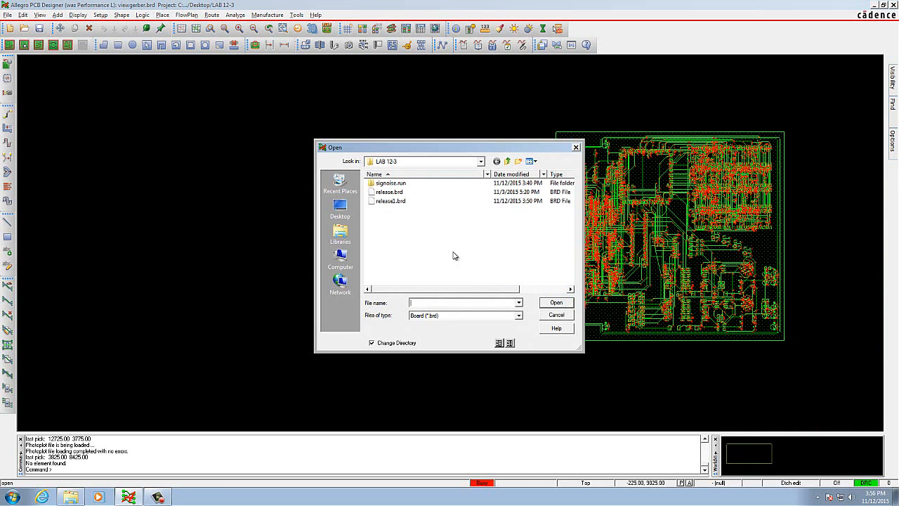
click(402, 203)
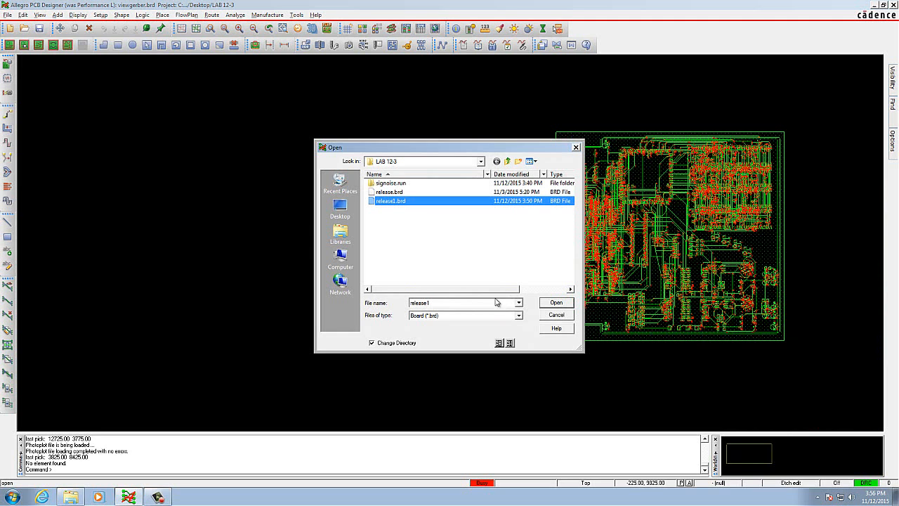
click(556, 304)
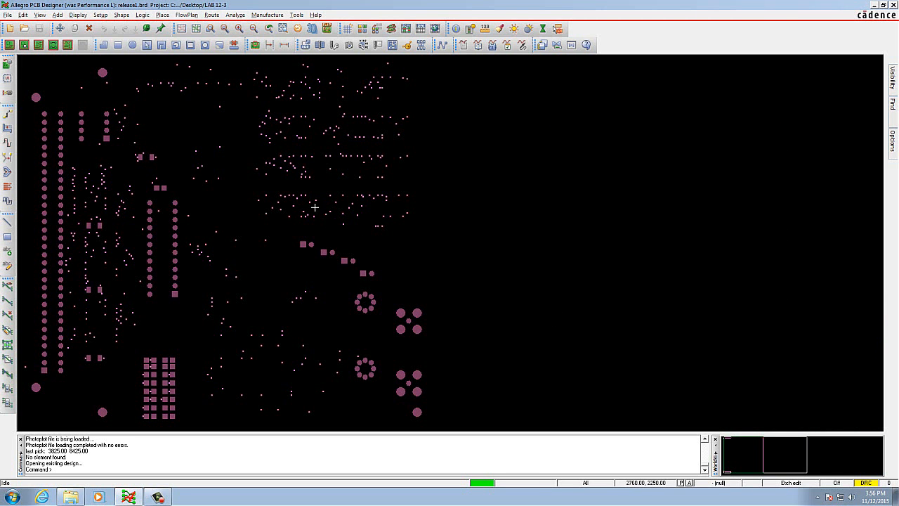
Step: Turn off the visibility of all classes and subclasses globally in the Color Dialog and confirm the change
click(260, 15)
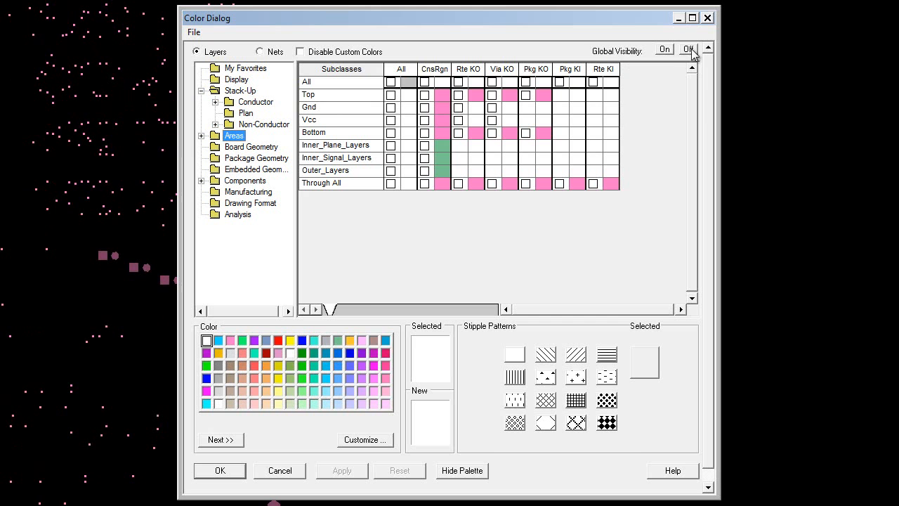
click(688, 49)
click(449, 291)
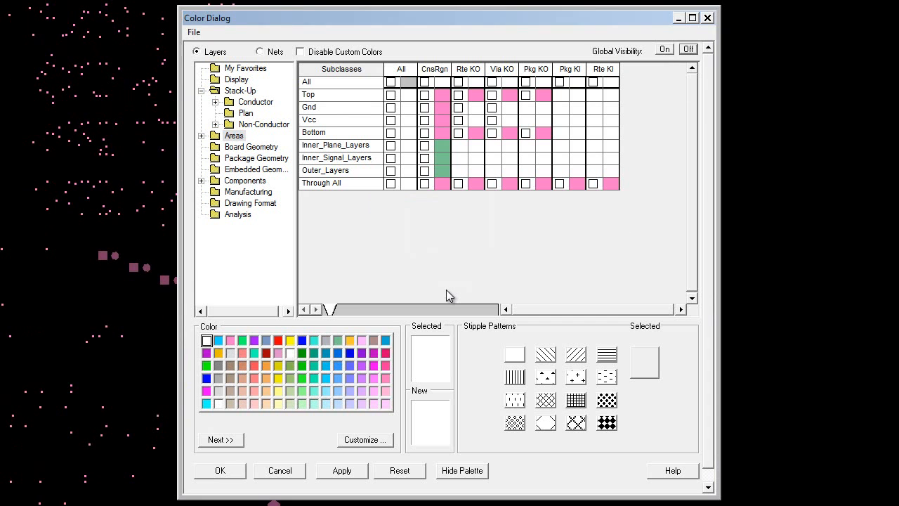
Step: Make the Outline and Dimension subclasses of Board Geometry visible and apply the change
click(248, 194)
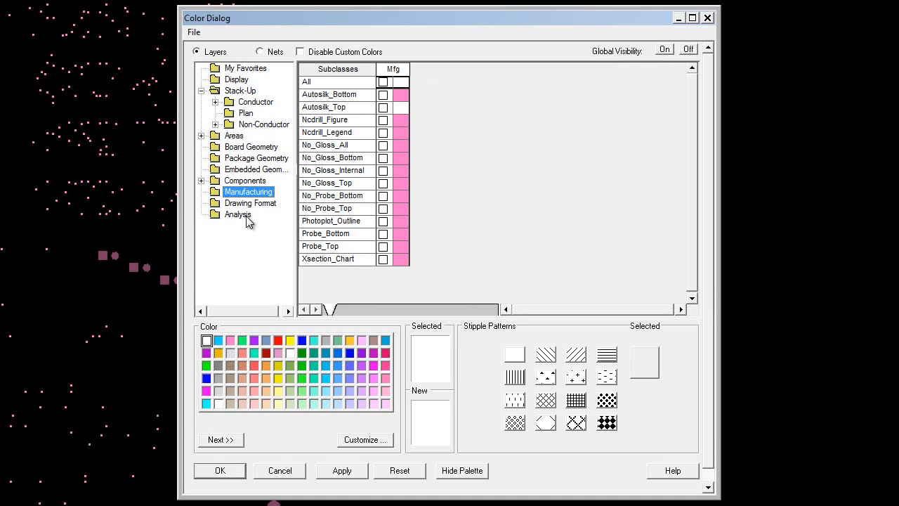
click(202, 182)
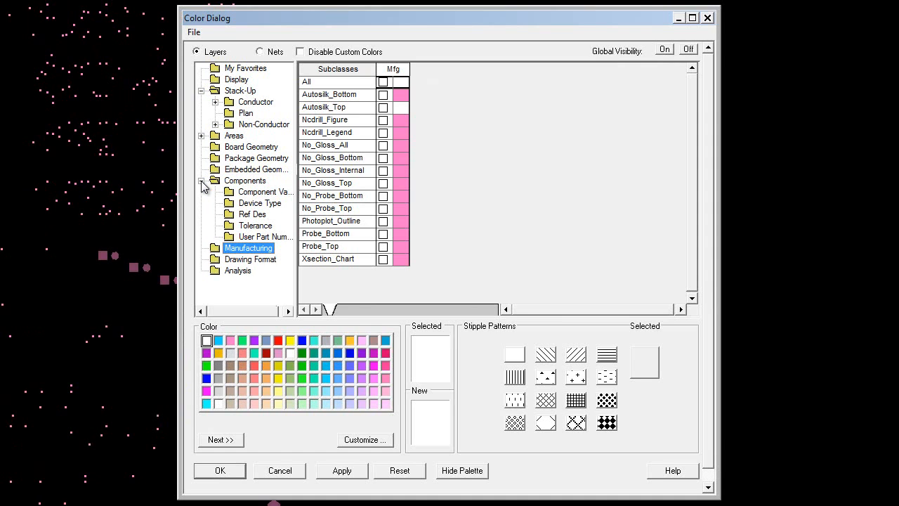
click(242, 149)
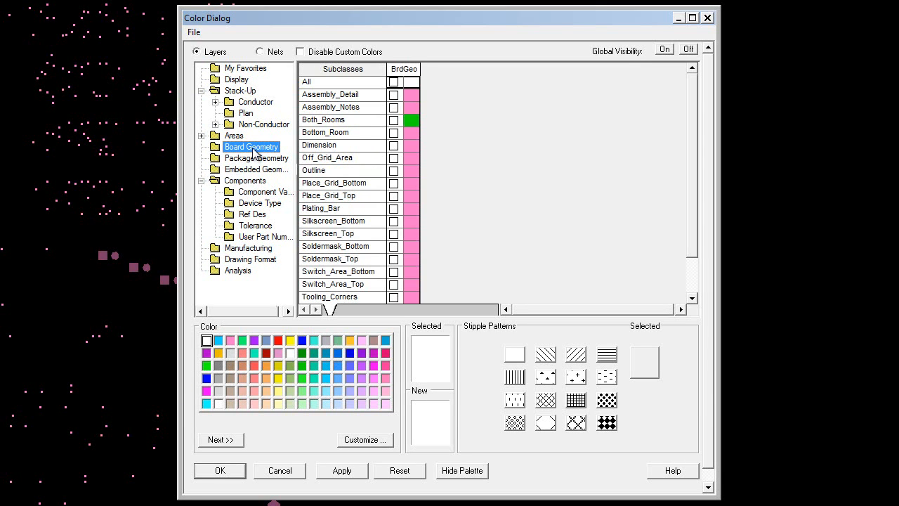
click(394, 172)
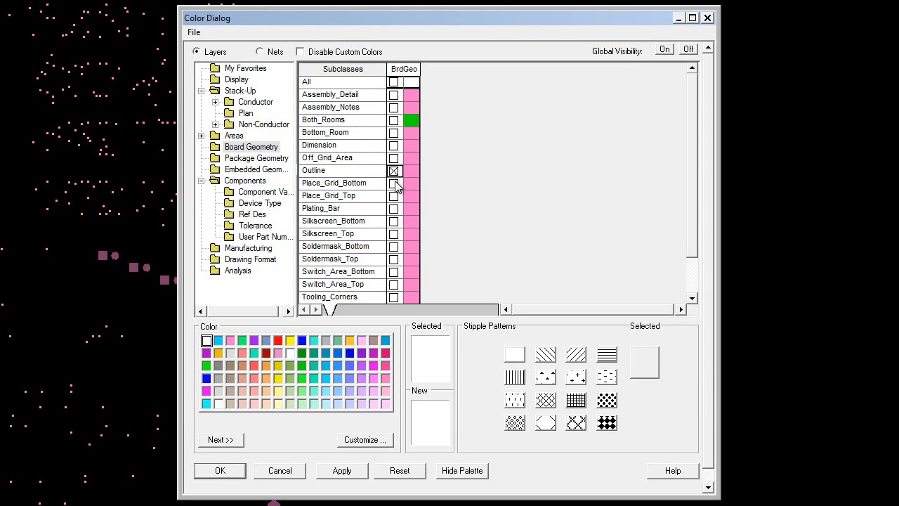
click(394, 146)
click(351, 474)
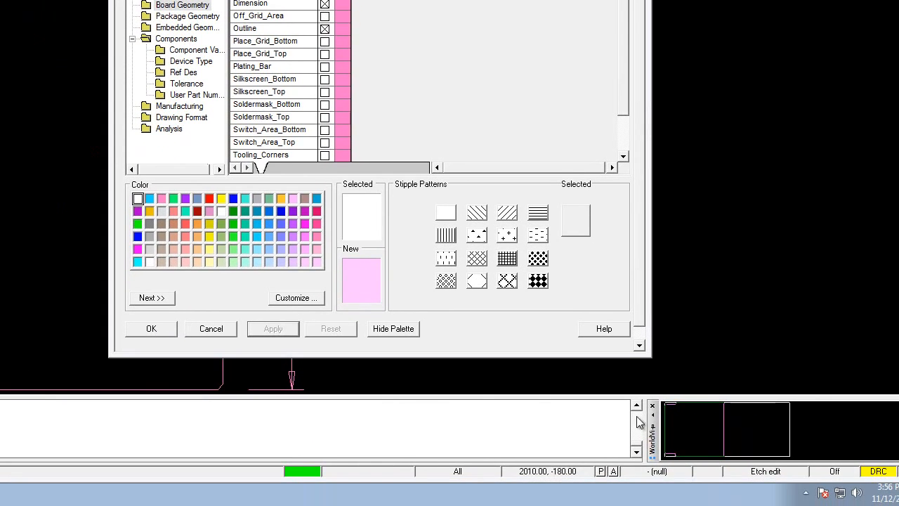
Step: Make all Drawing Format subclasses visible, apply the change and close the Color Dialog
click(180, 118)
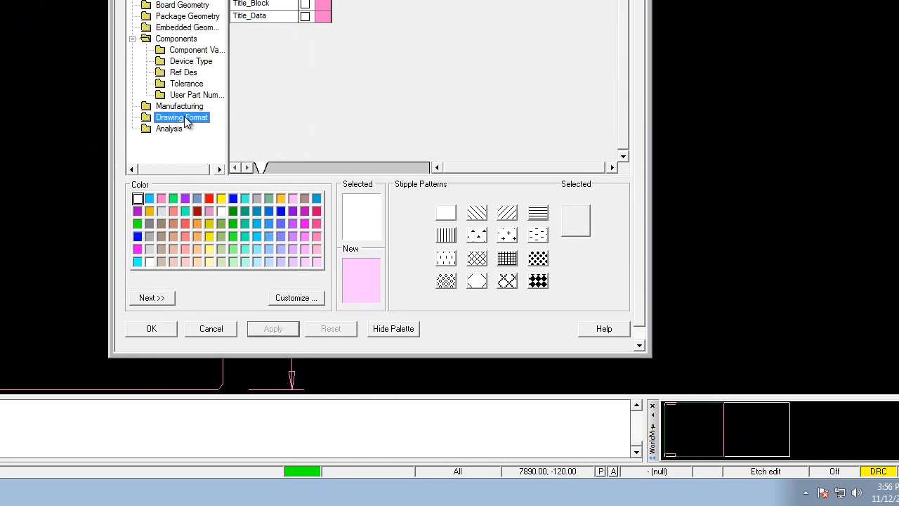
click(305, 0)
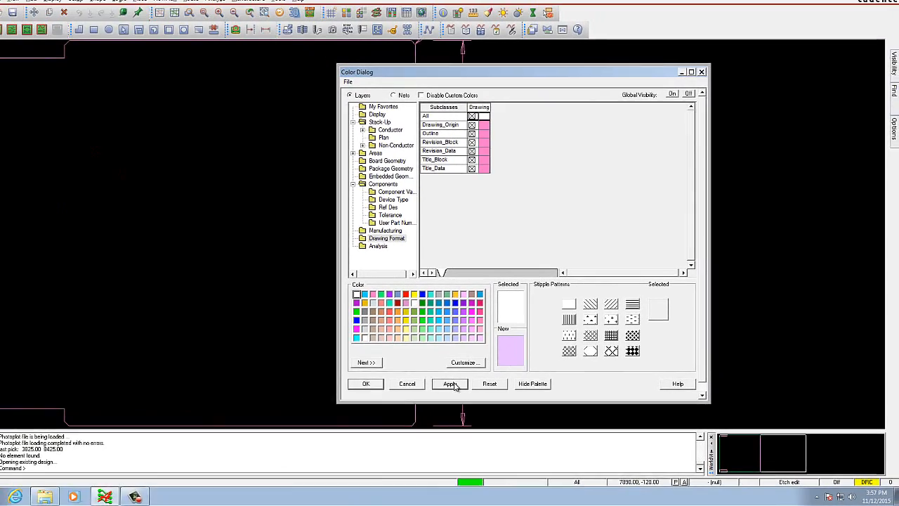
click(272, 329)
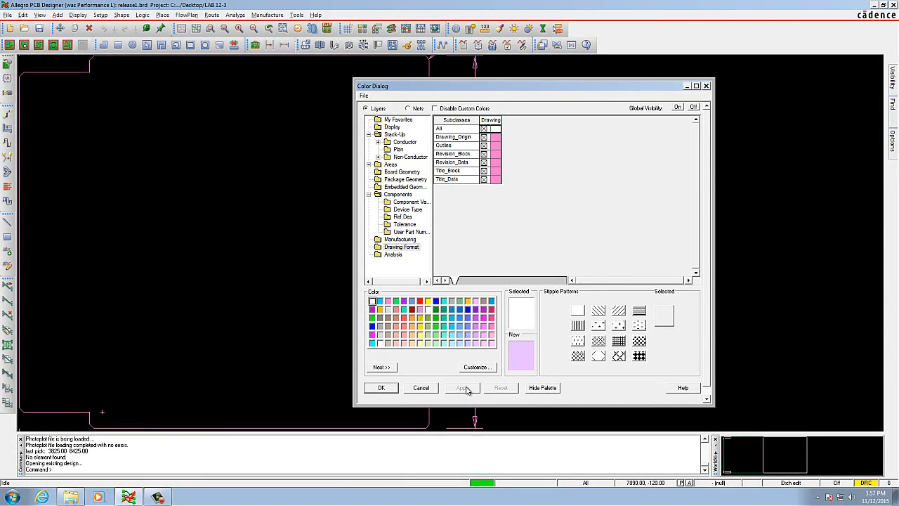
click(381, 388)
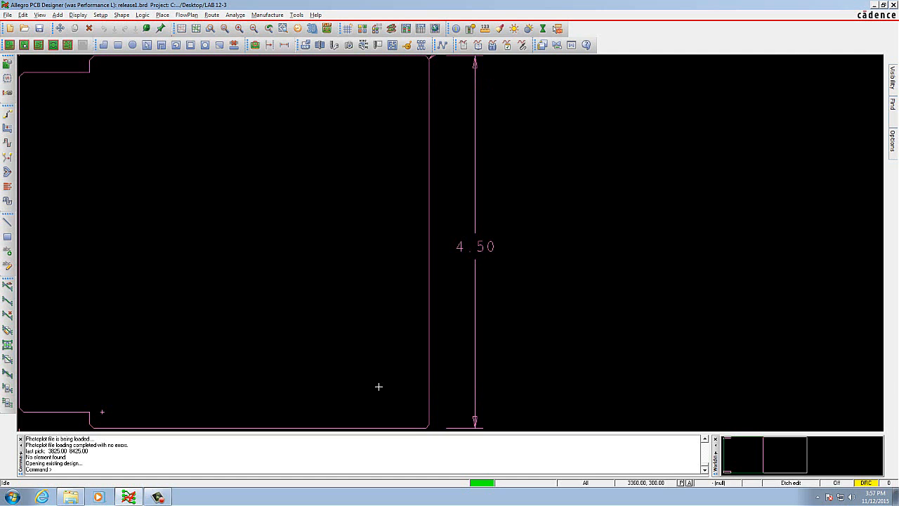
Step: Generate a drill legend in mils by layer pair and place it beside the board outline at about 6700, 4020
click(39, 15)
click(60, 65)
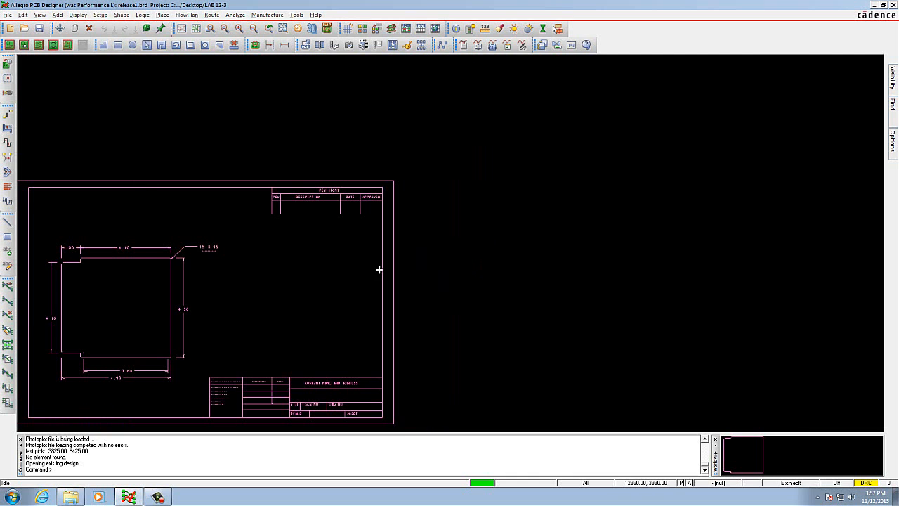
click(267, 14)
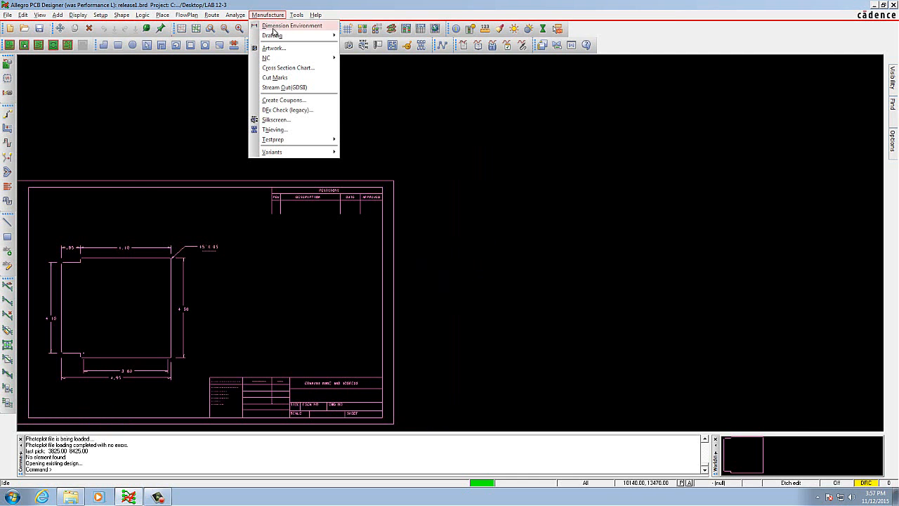
mouse_move(318, 62)
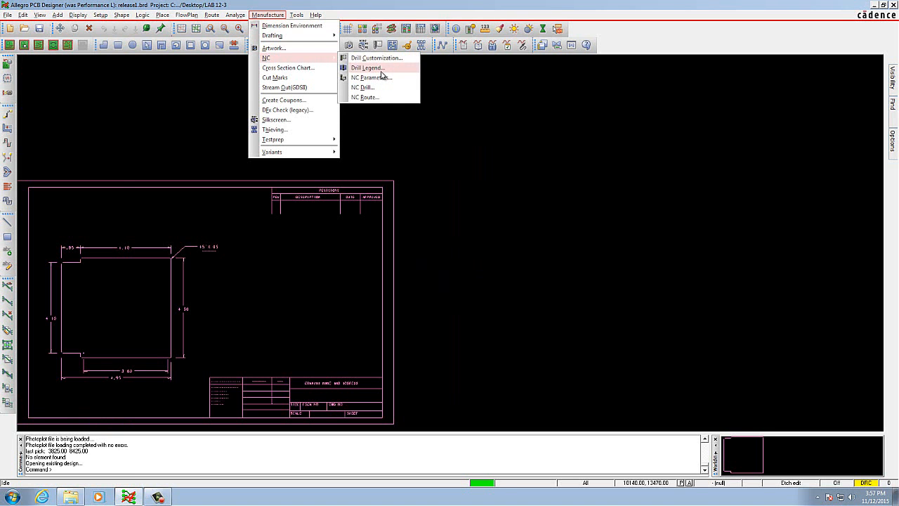
click(382, 70)
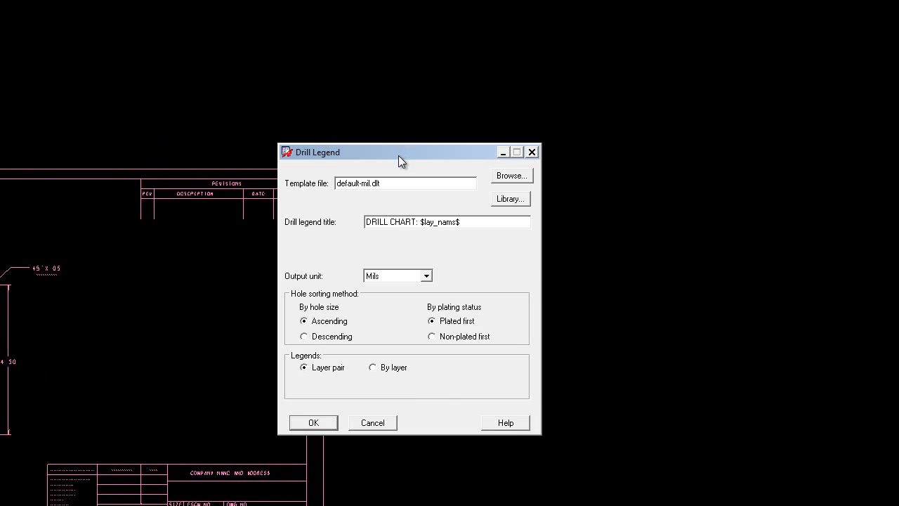
drag(398, 155, 478, 114)
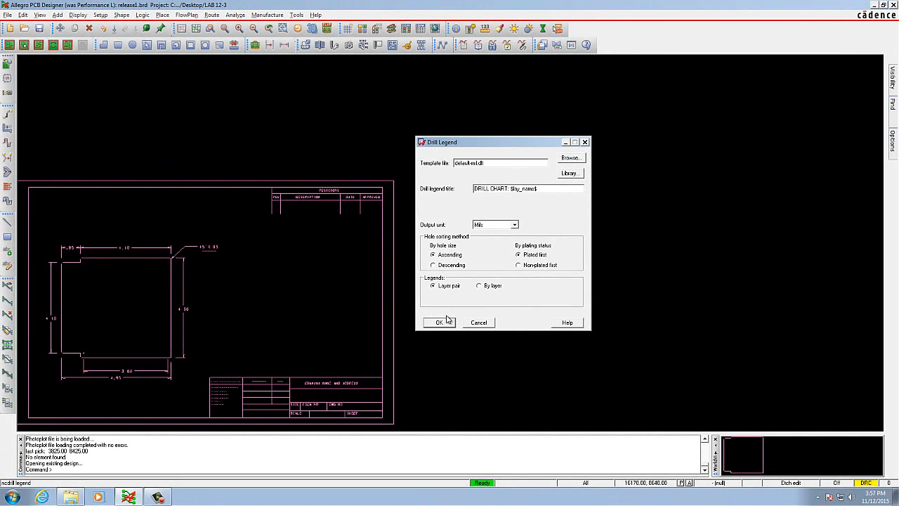
click(441, 323)
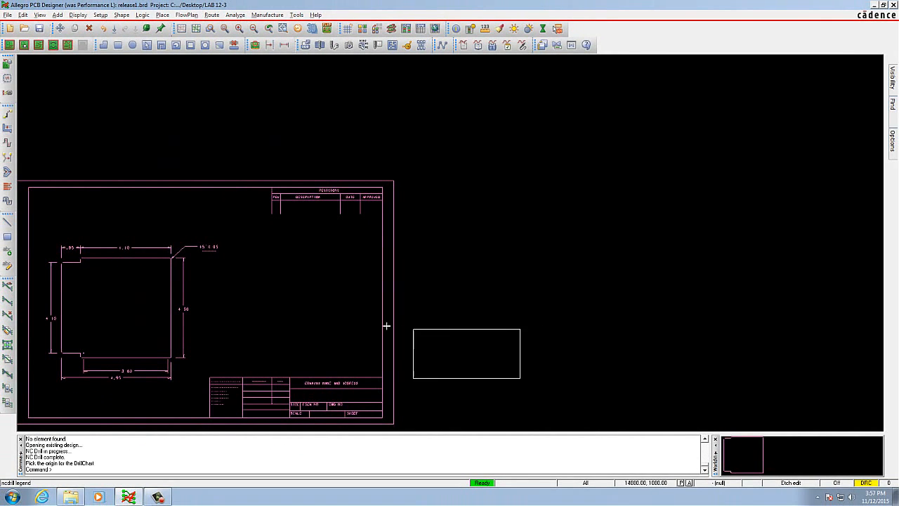
click(234, 265)
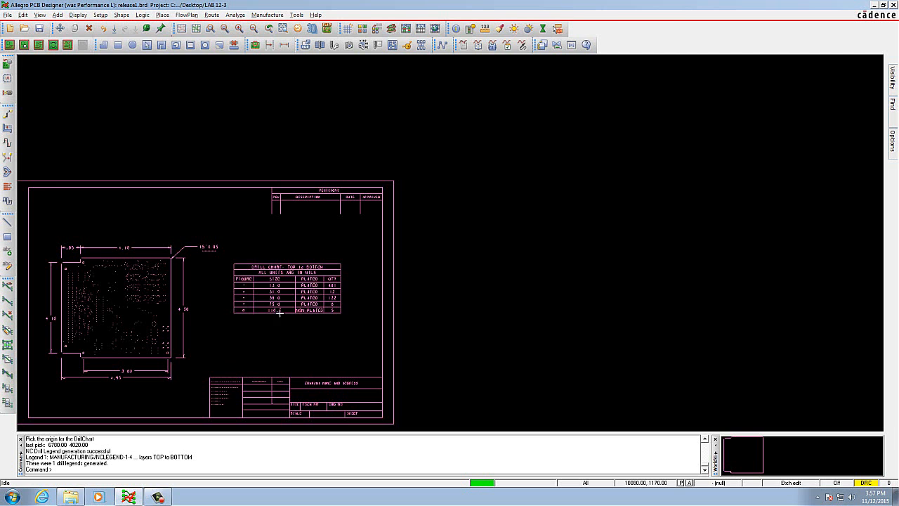
Step: Review the drill legend log file nclegend.log for processing errors and close it
click(9, 15)
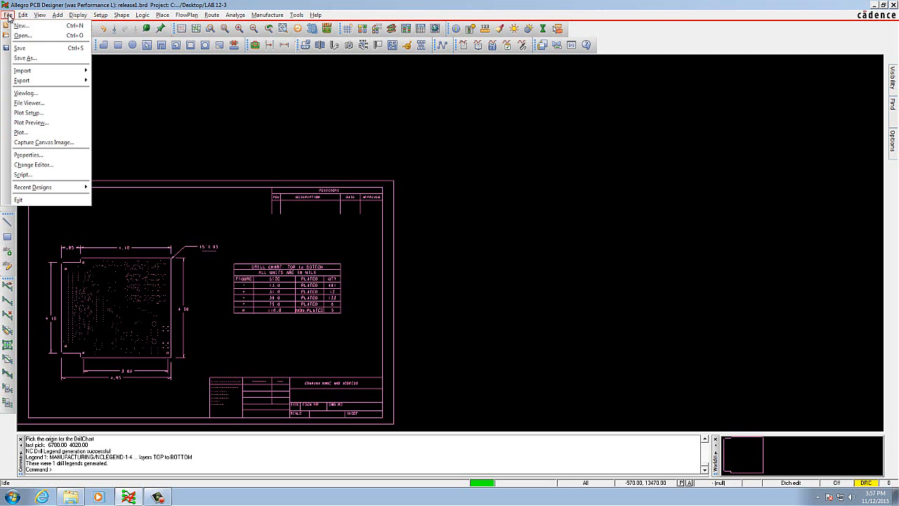
click(27, 93)
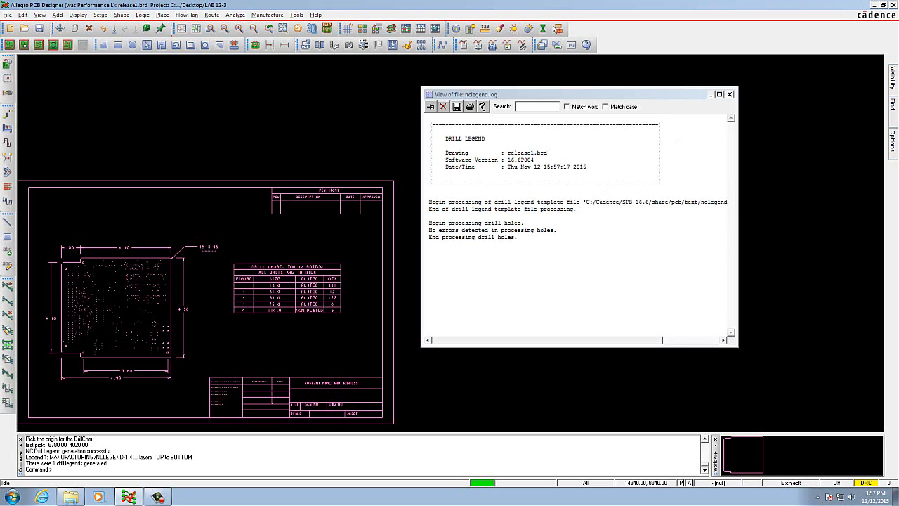
click(730, 95)
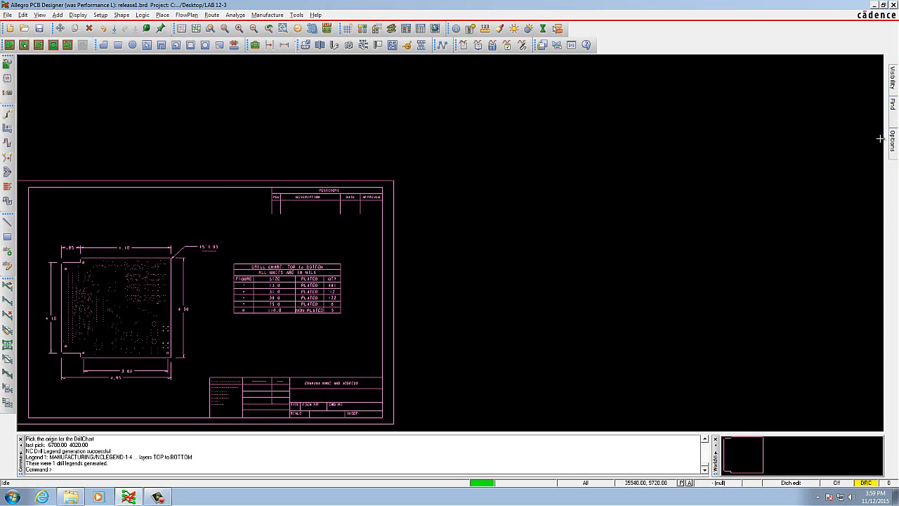
Step: Set the active class to Drawing Format and start adding text to the drawing
mouse_move(896, 111)
mouse_move(896, 146)
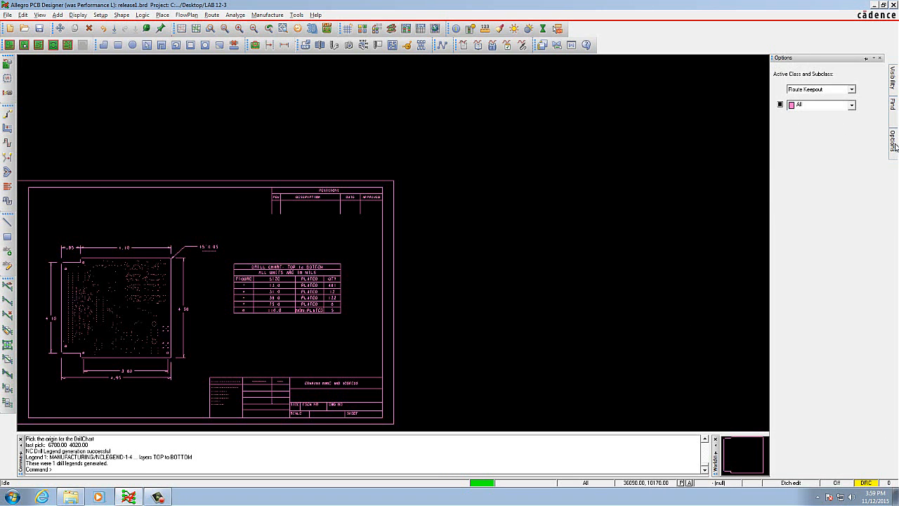
click(851, 89)
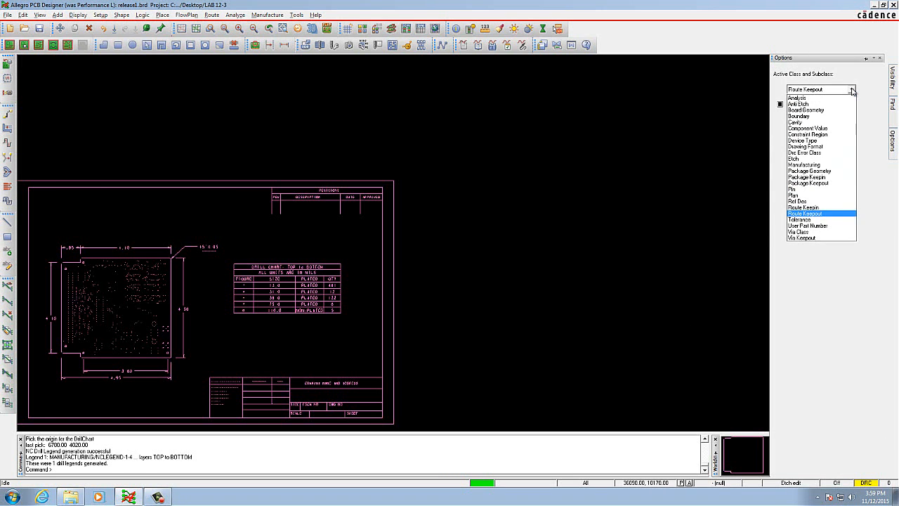
click(825, 146)
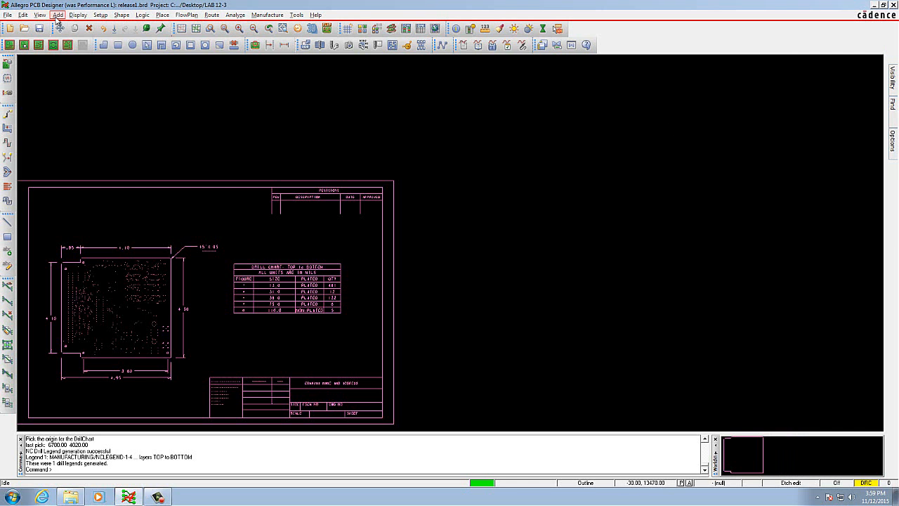
click(58, 16)
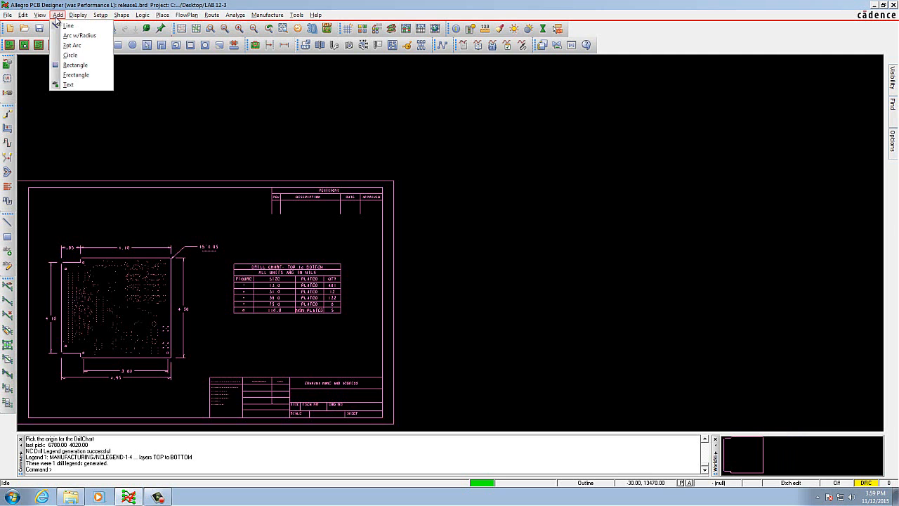
click(69, 84)
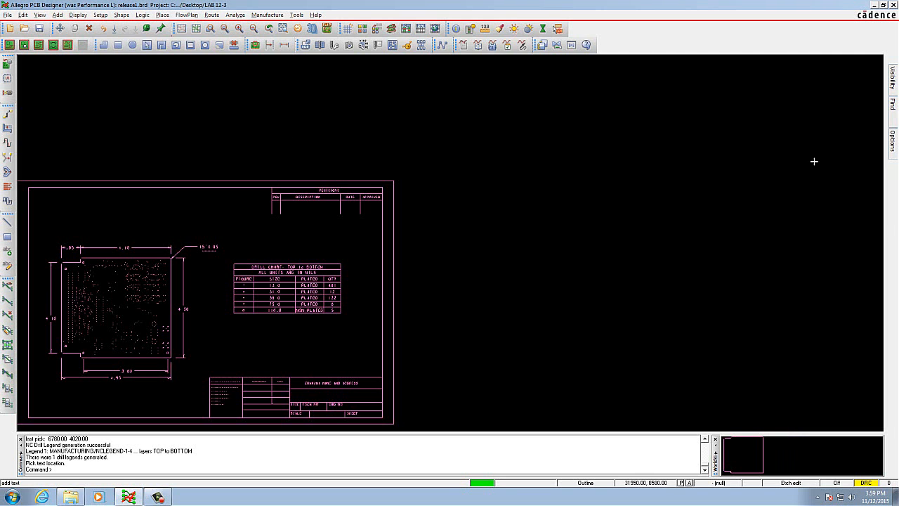
mouse_move(893, 153)
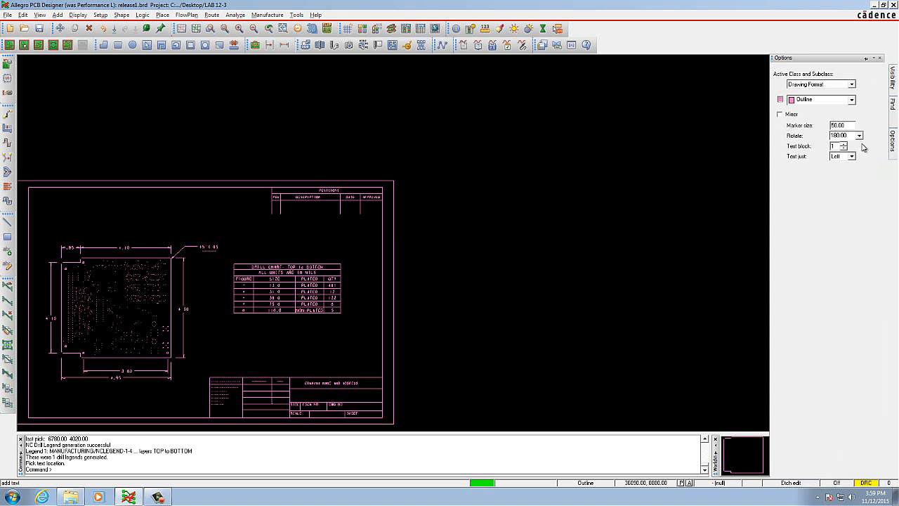
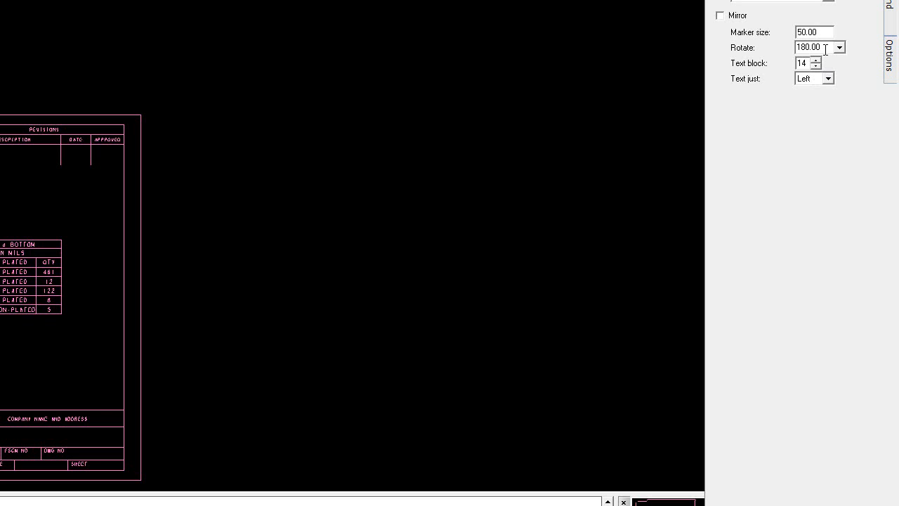
Step: Add the text UNIVERSITY OF HARTFORD with rotation 0 above the drill chart at about 6630, 5220 and finish the text command
drag(827, 47, 794, 49)
text(0)
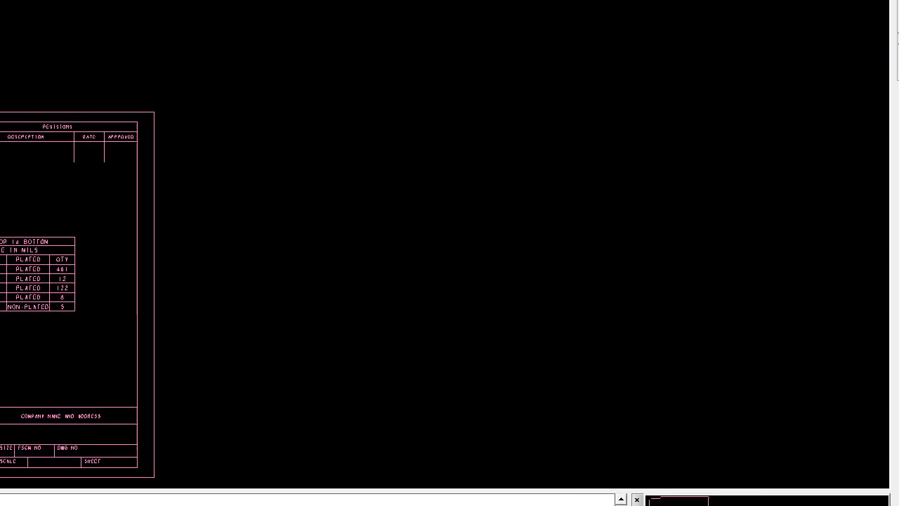
click(289, 126)
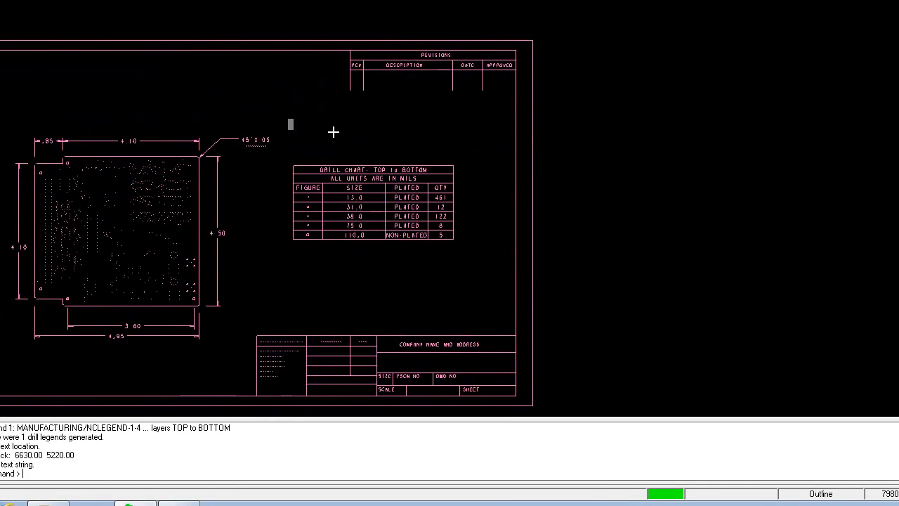
text(UNIVERSITY )
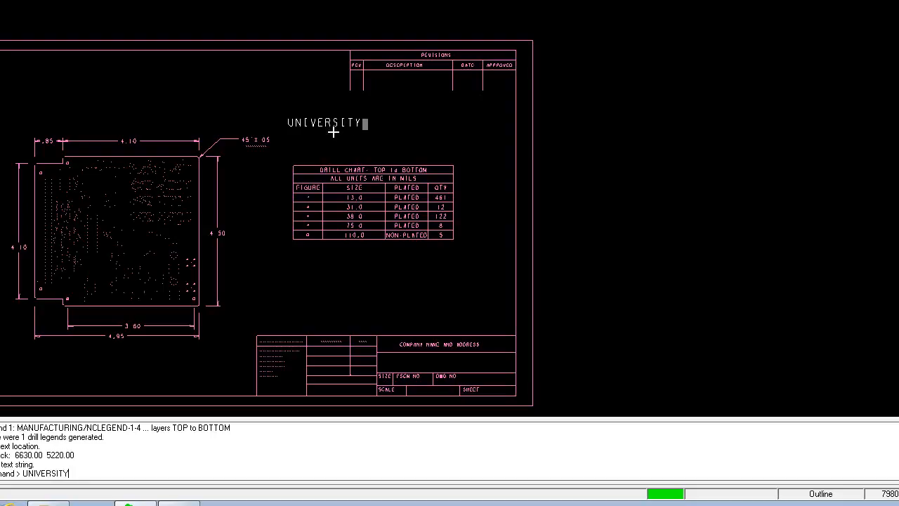
text(OF HARTFORDS)
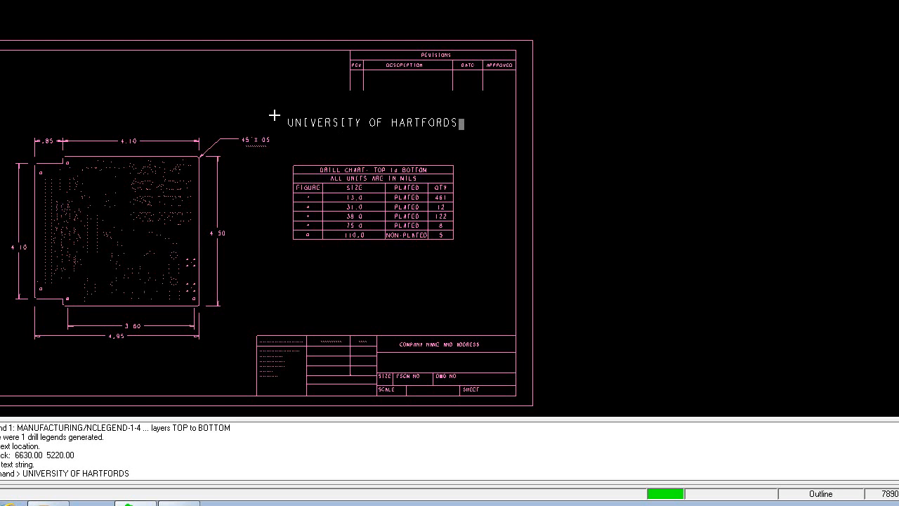
key(BackSpace)
right_click(339, 138)
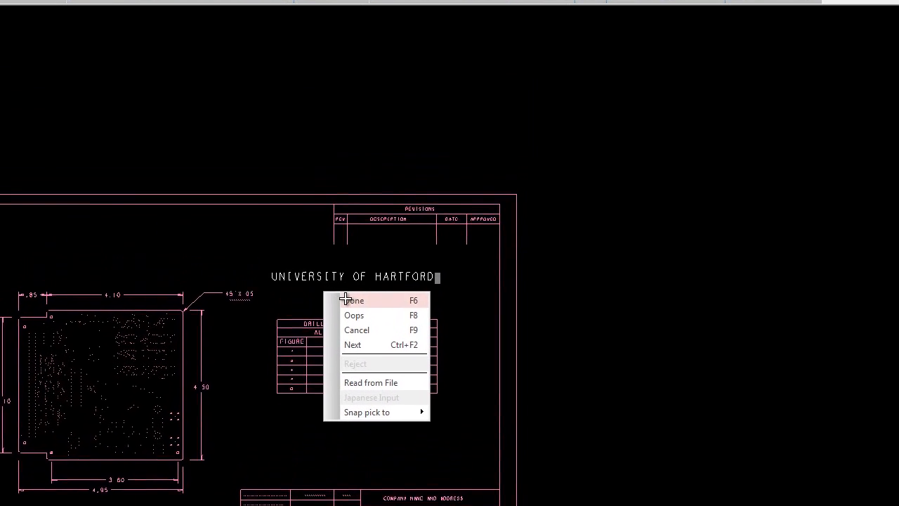
click(345, 299)
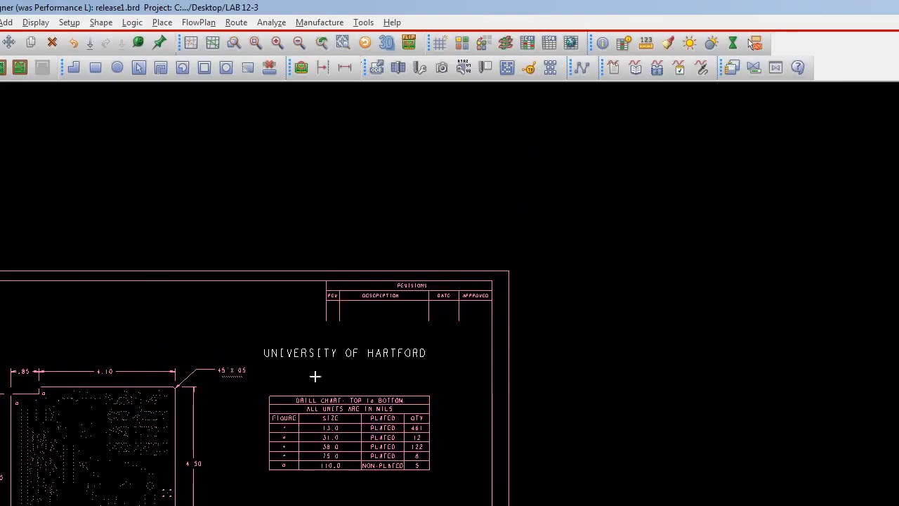
right_click(450, 336)
click(427, 333)
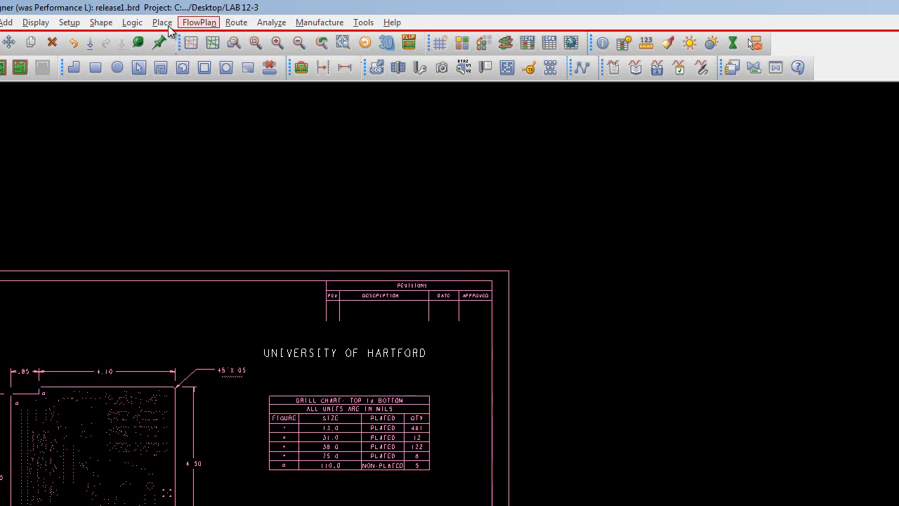
Step: Turn off the global visibility of all layers in the Color Dialog and apply the change
click(35, 23)
click(52, 38)
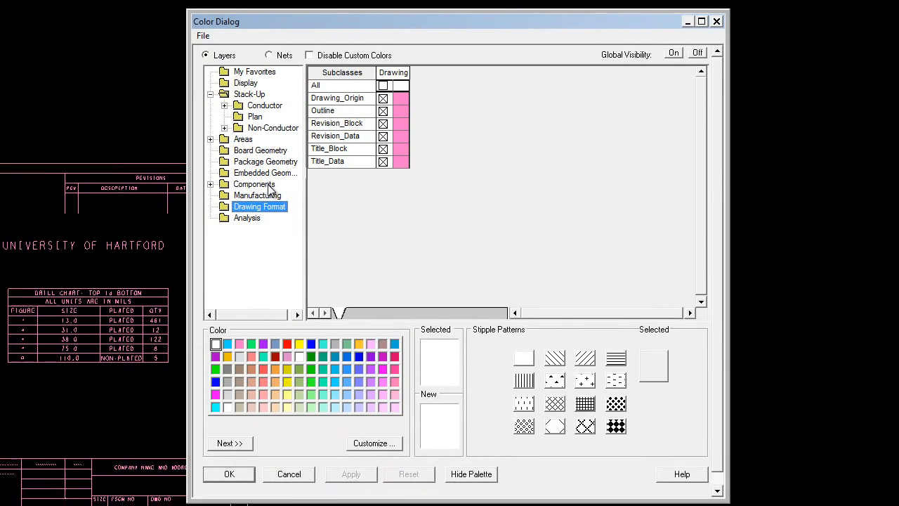
click(696, 53)
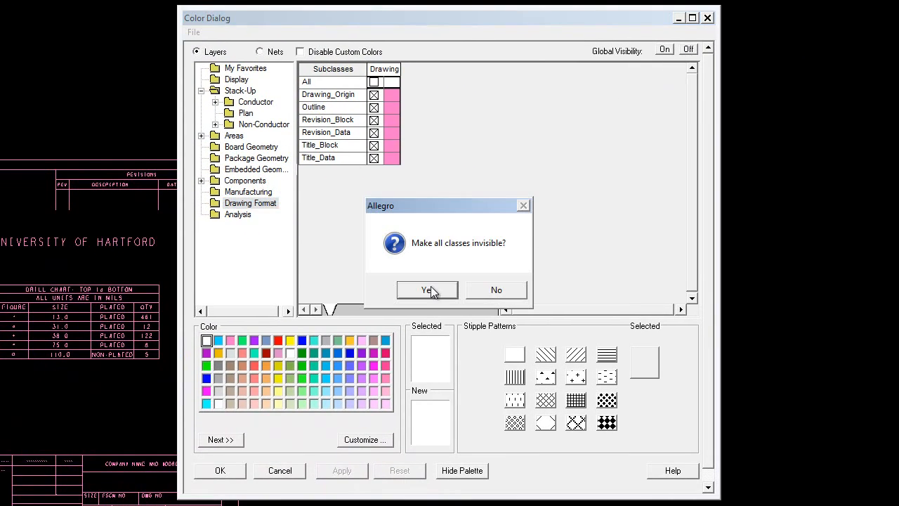
click(429, 290)
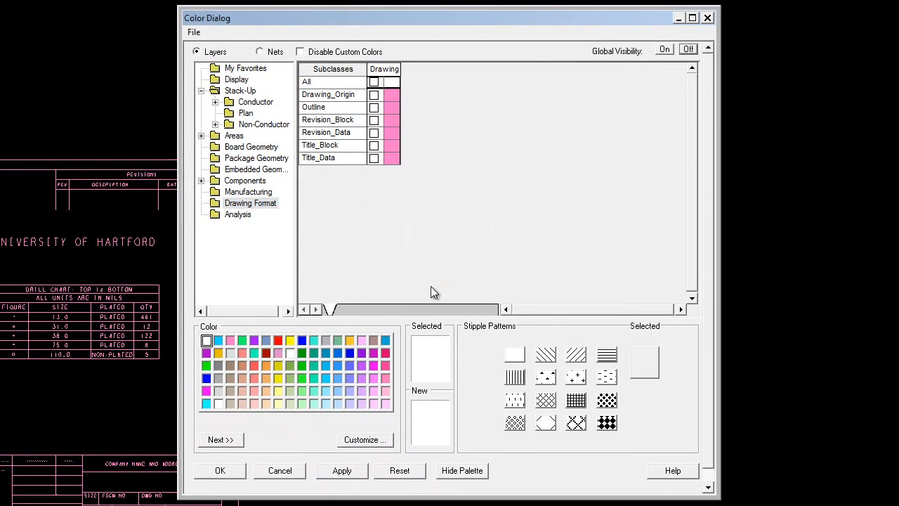
click(344, 471)
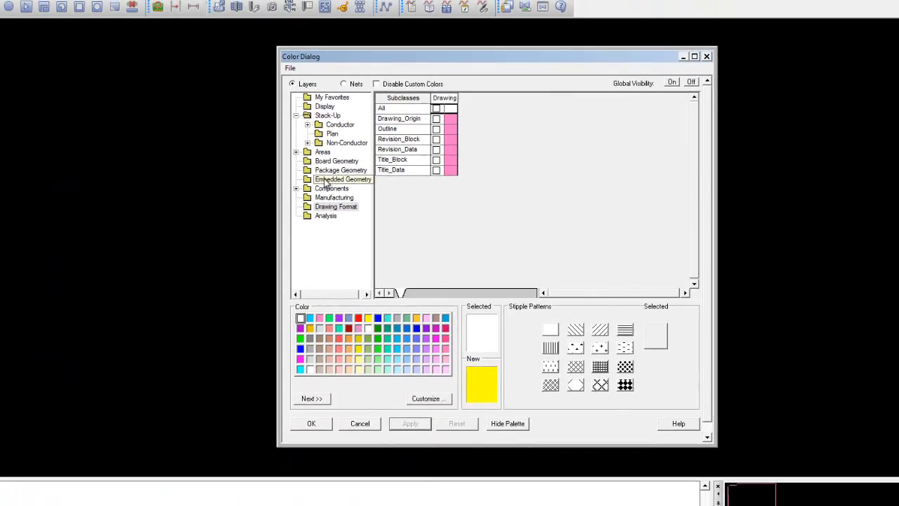
Step: Make the Assembly_Top subclass of Package Geometry visible and bring up the Manufacturing subclasses
click(248, 160)
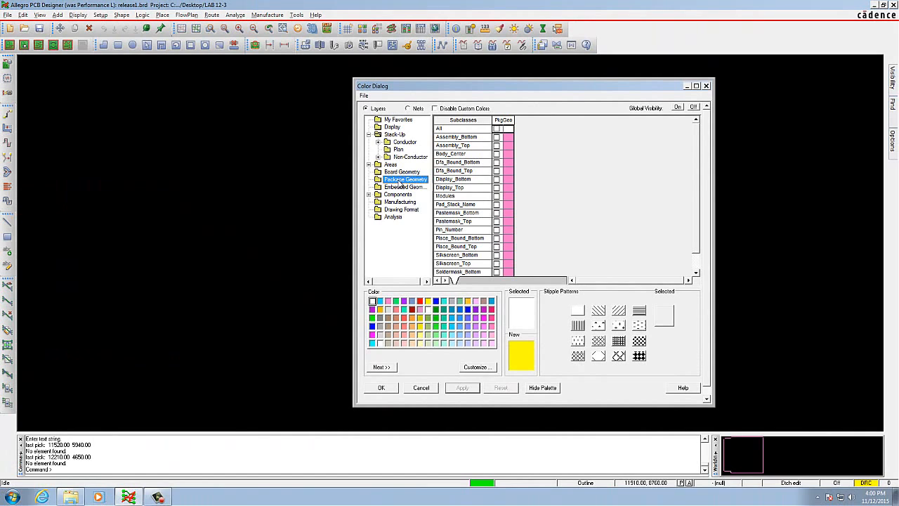
click(497, 147)
click(496, 145)
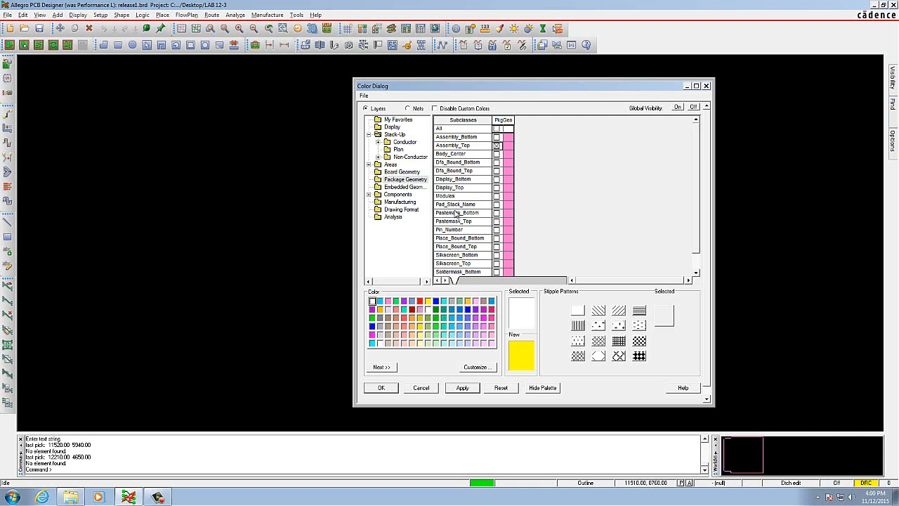
click(400, 202)
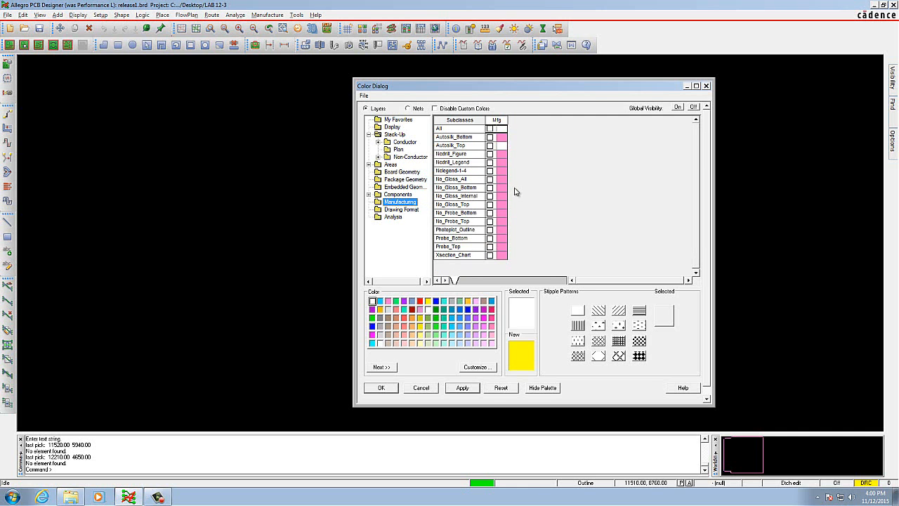
click(491, 171)
Step: Turn on pin visibility for the Top conductor layer of the stack-up
click(395, 134)
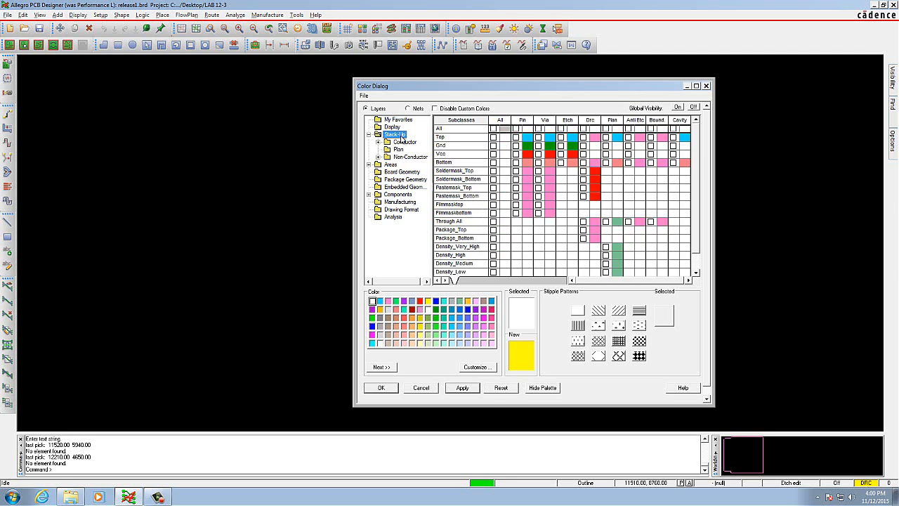
click(403, 142)
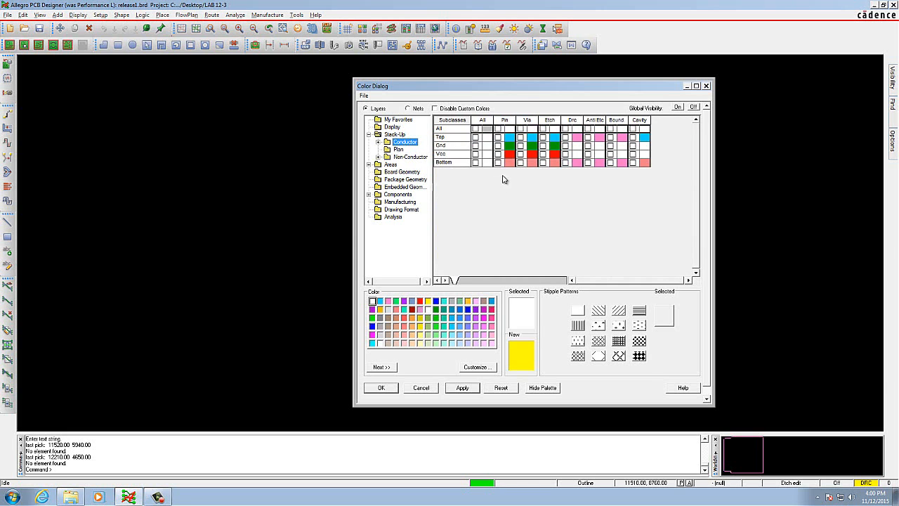
click(498, 138)
Step: Make the component RefDes subclass Assembly_Top visible, apply the change and close the Color Dialog
click(412, 193)
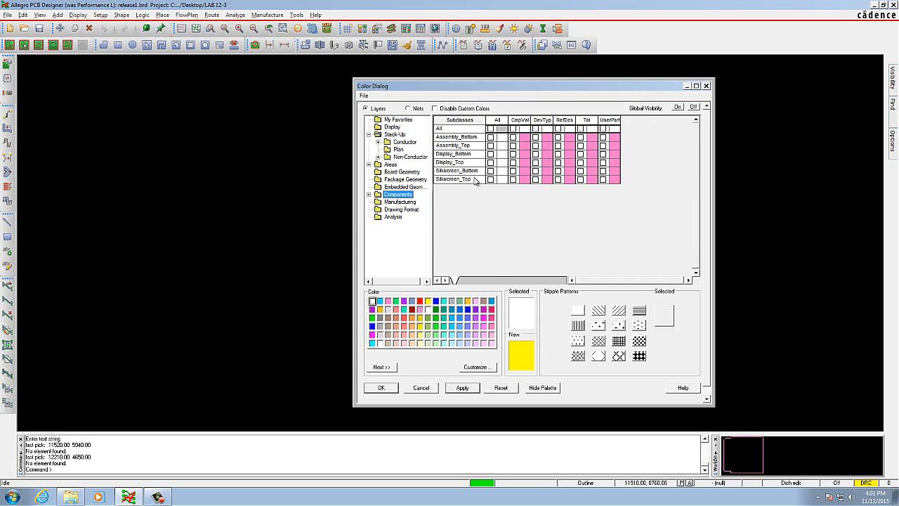
double_click(386, 198)
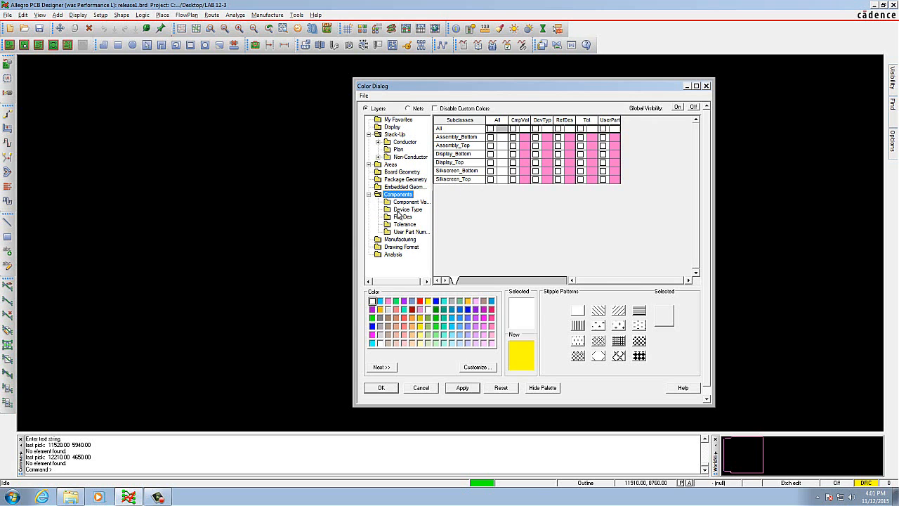
click(404, 217)
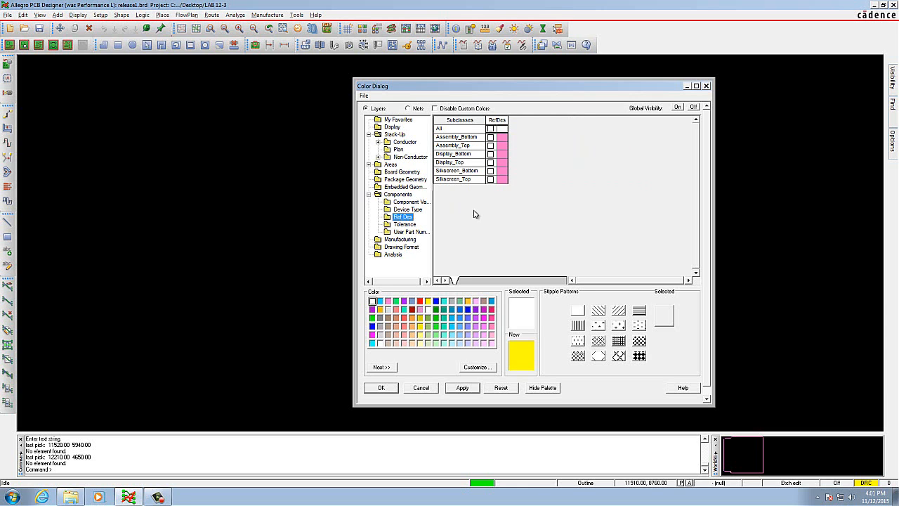
click(490, 145)
click(484, 328)
click(466, 388)
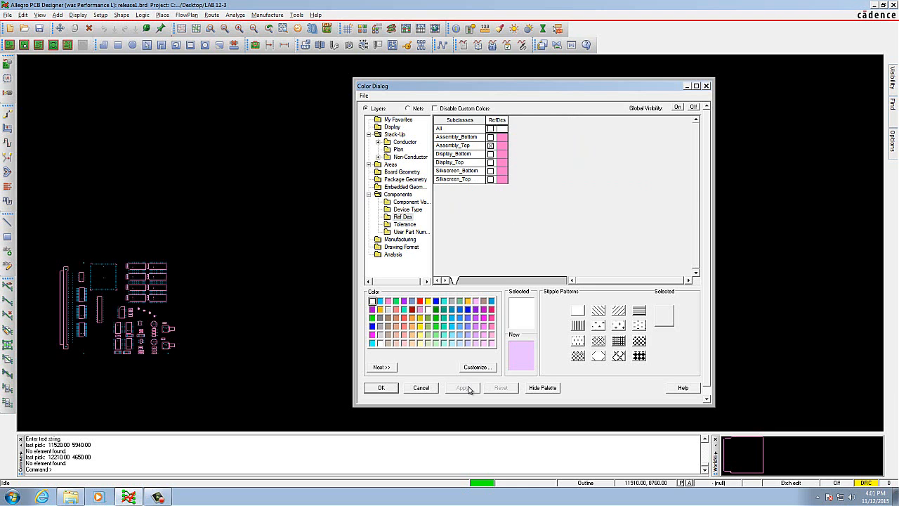
click(382, 388)
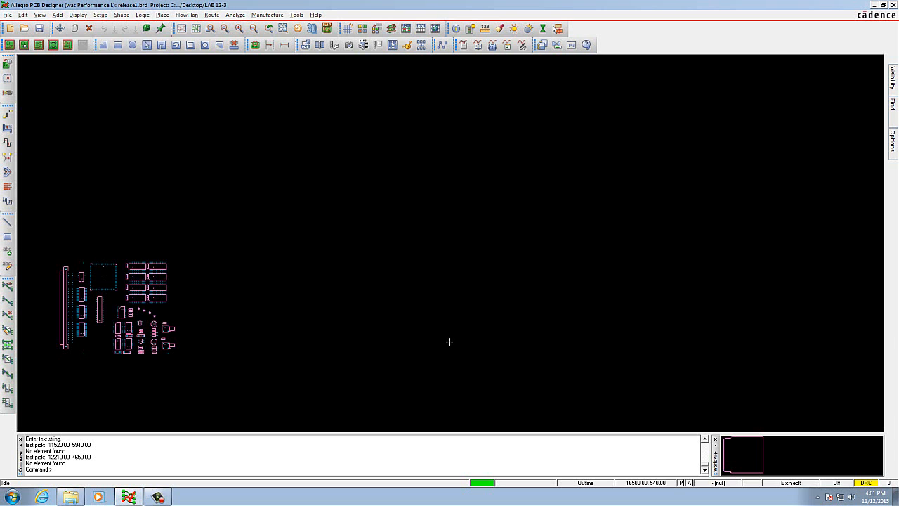
click(40, 15)
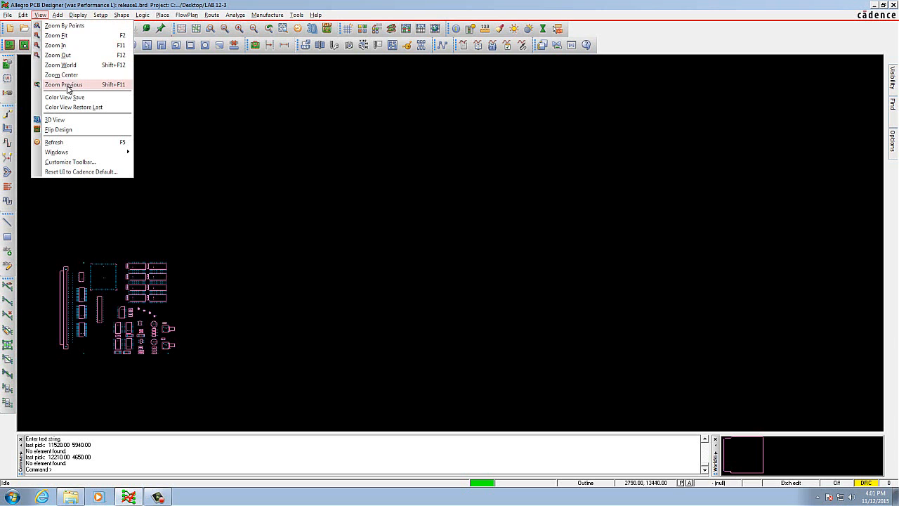
click(76, 65)
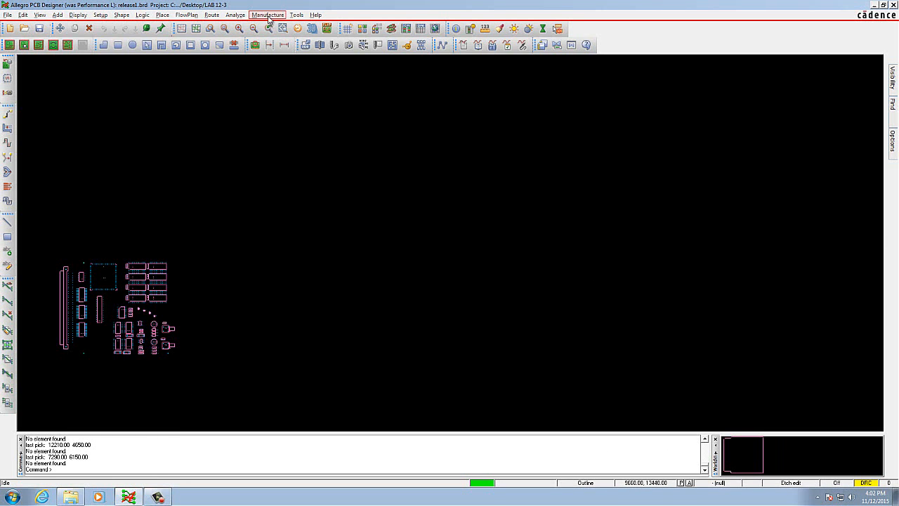
Step: Open the NC parameters and accept them with ASCII code, format 2.5, absolute coordinates and English output units
click(268, 15)
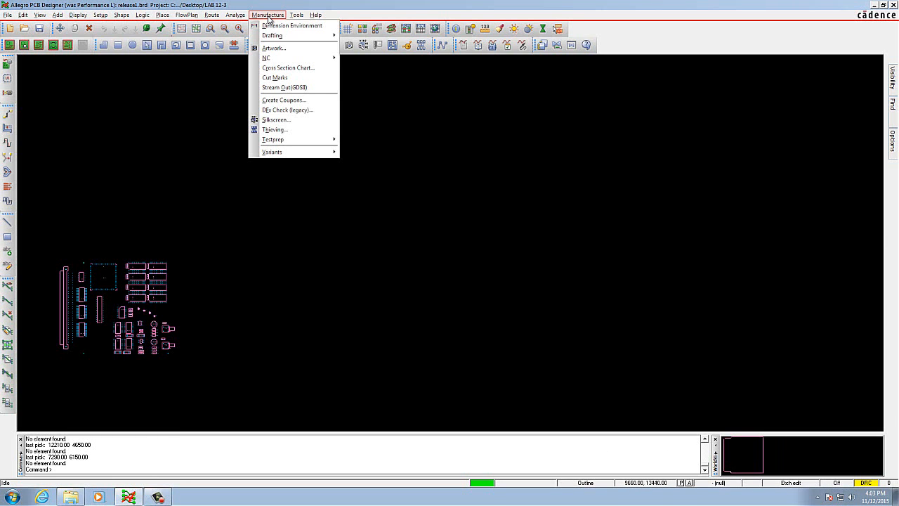
mouse_move(283, 58)
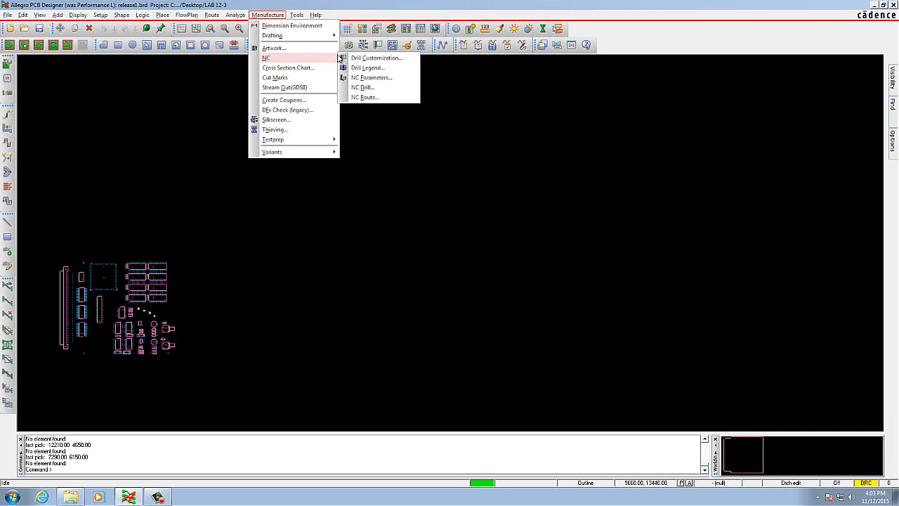
click(386, 78)
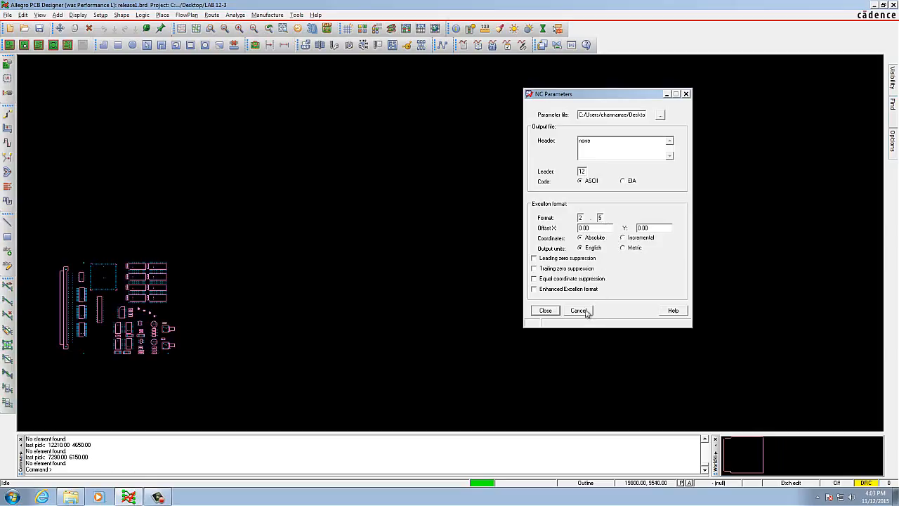
click(552, 313)
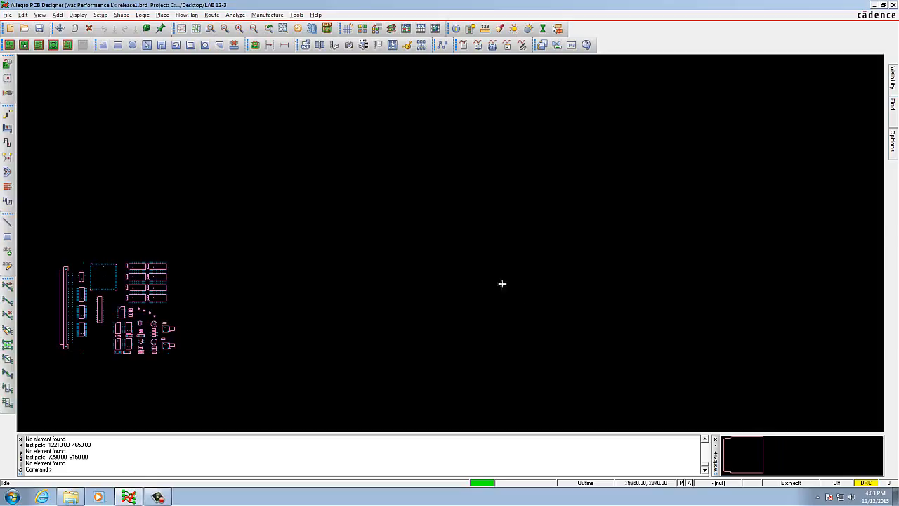
Step: Generate the NC drill file release1.drl by layer pair with increasing tool sequence and repeat codes, and close the NC Drill dialog
click(266, 15)
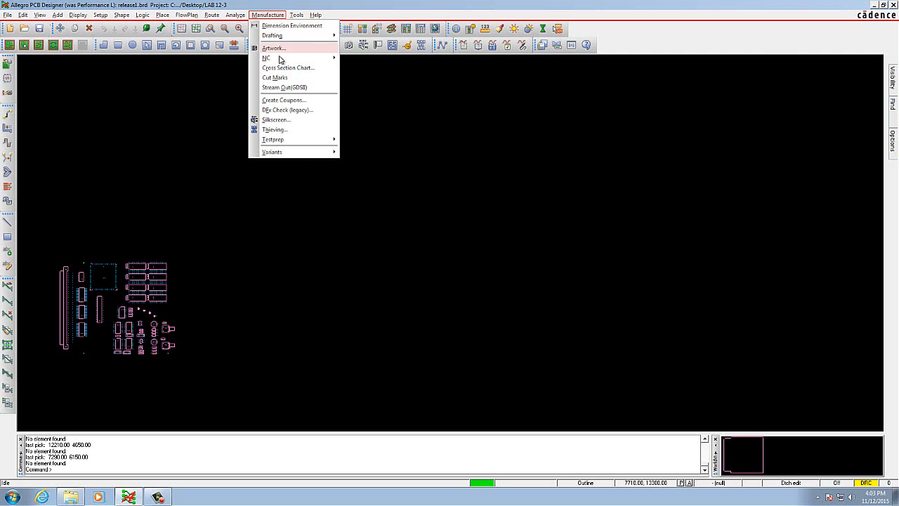
mouse_move(294, 62)
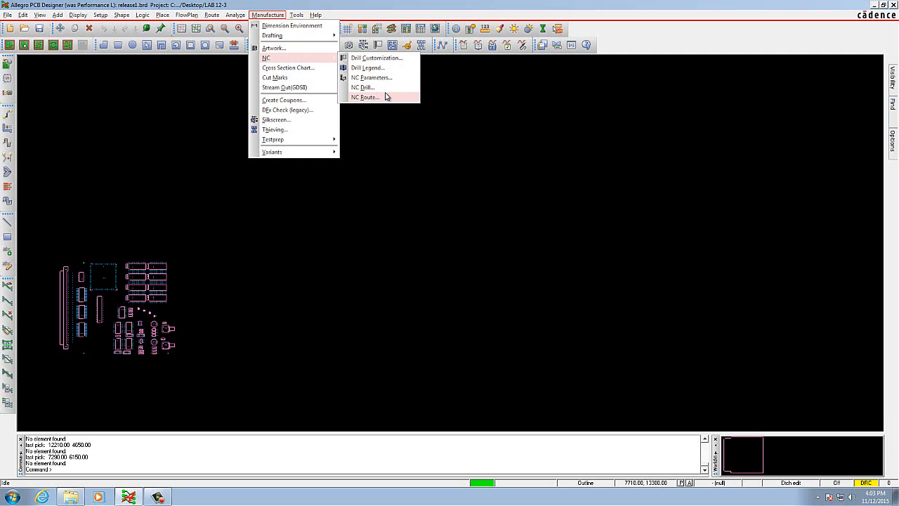
click(386, 88)
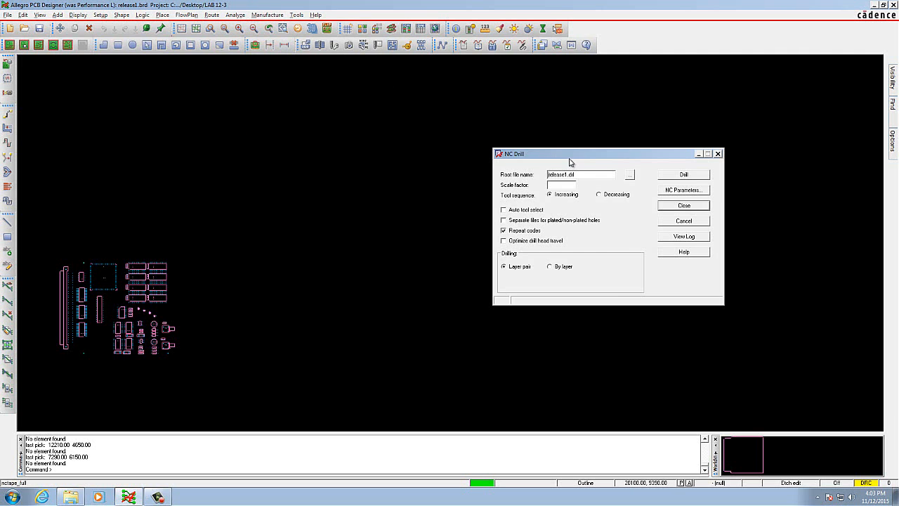
drag(560, 160, 510, 156)
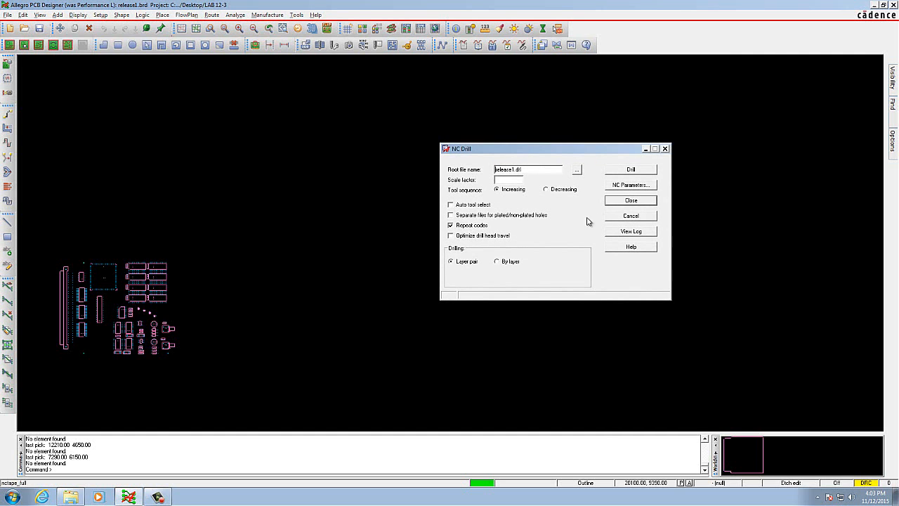
click(637, 172)
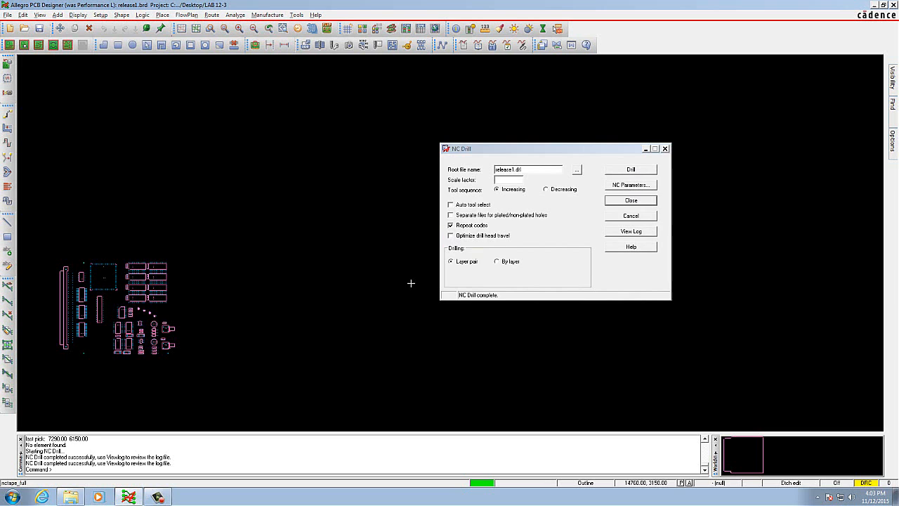
click(631, 201)
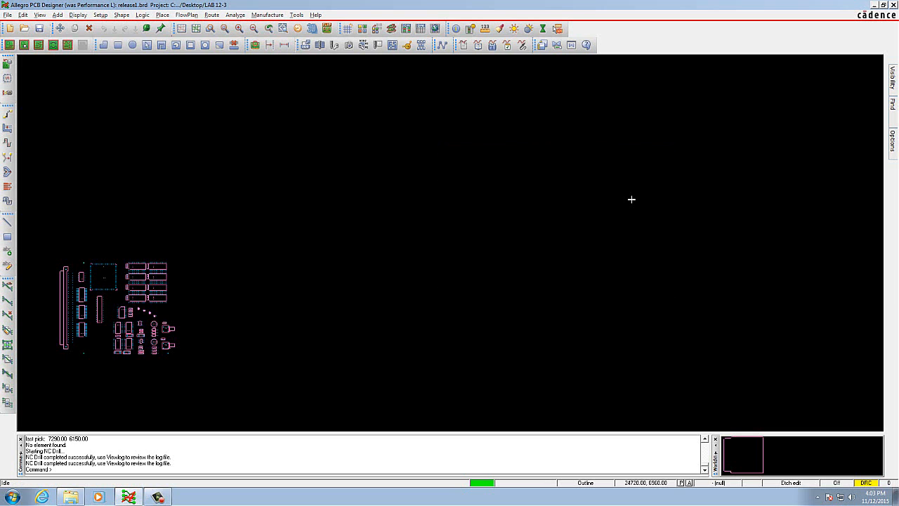
Step: Review the NC drill log for the parameters used, warnings and created drill files, and close it
click(8, 15)
click(33, 93)
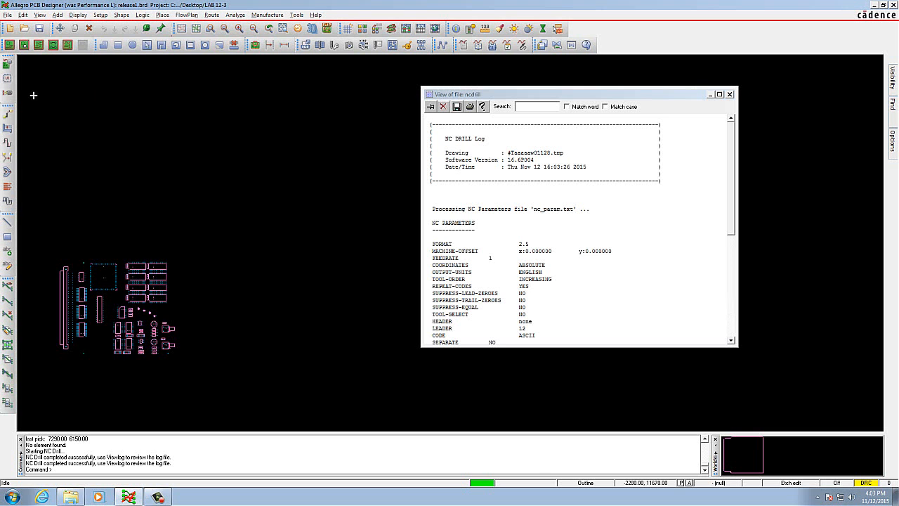
scroll(596, 277, down, 5)
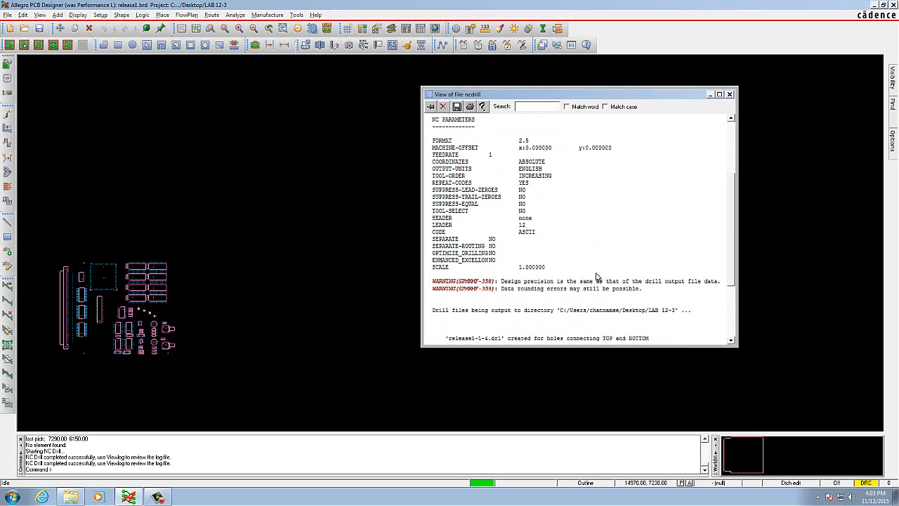
scroll(596, 276, up, 5)
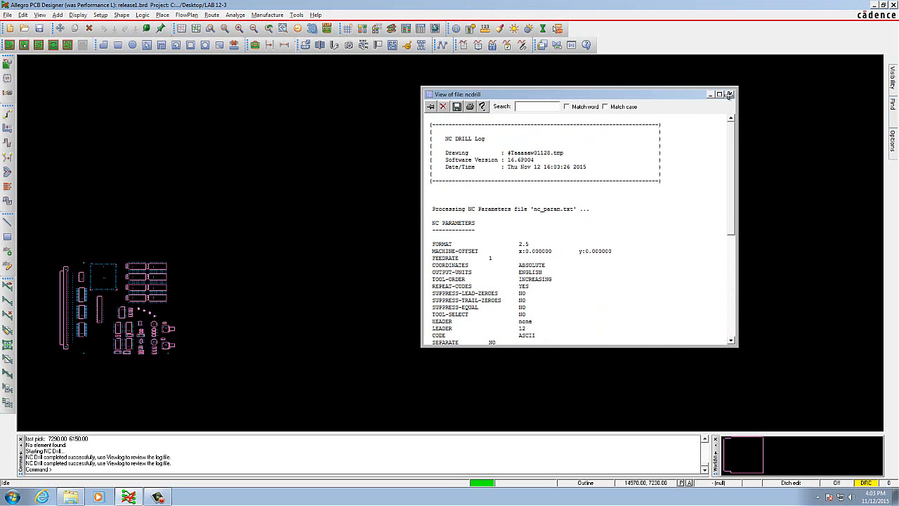
click(729, 94)
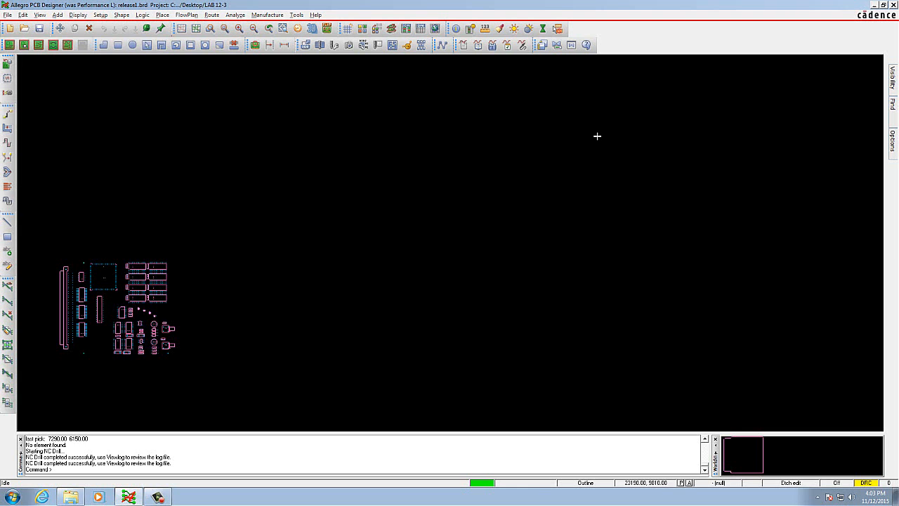
Step: Save the board, overwriting the existing release1.brd file
click(9, 15)
click(23, 50)
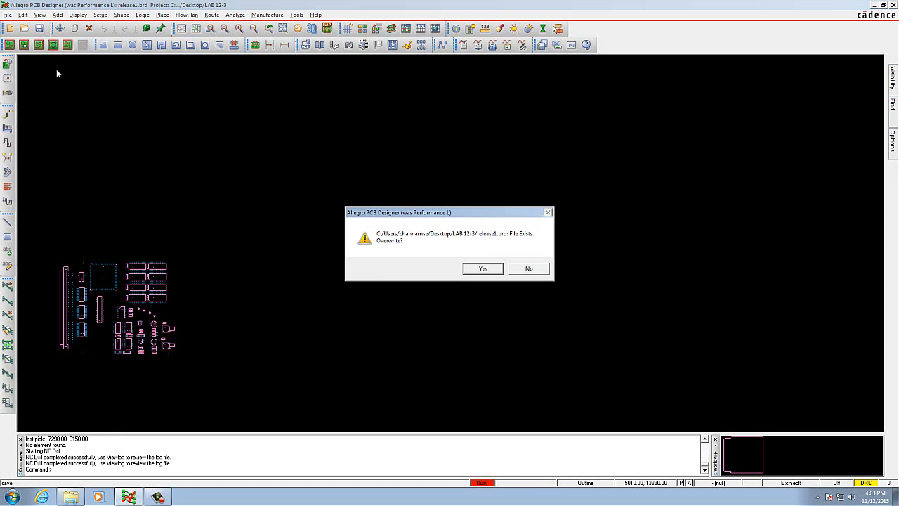
click(483, 269)
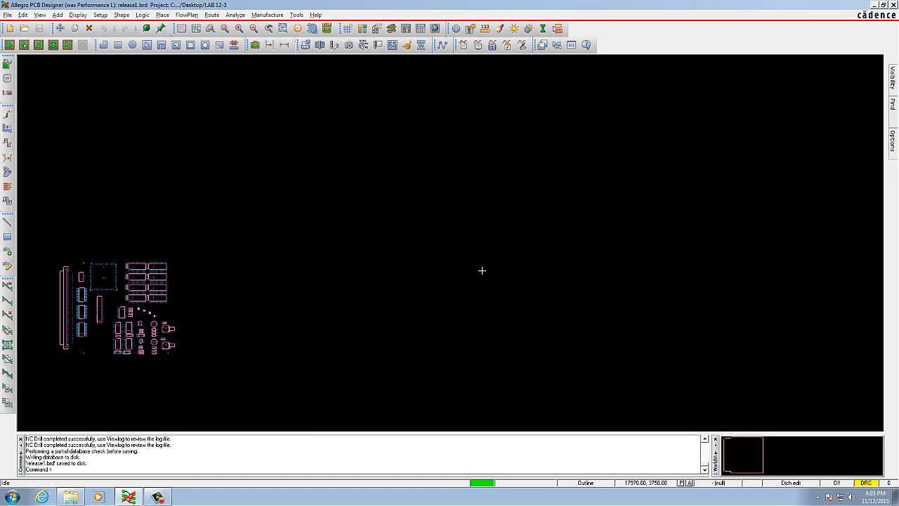